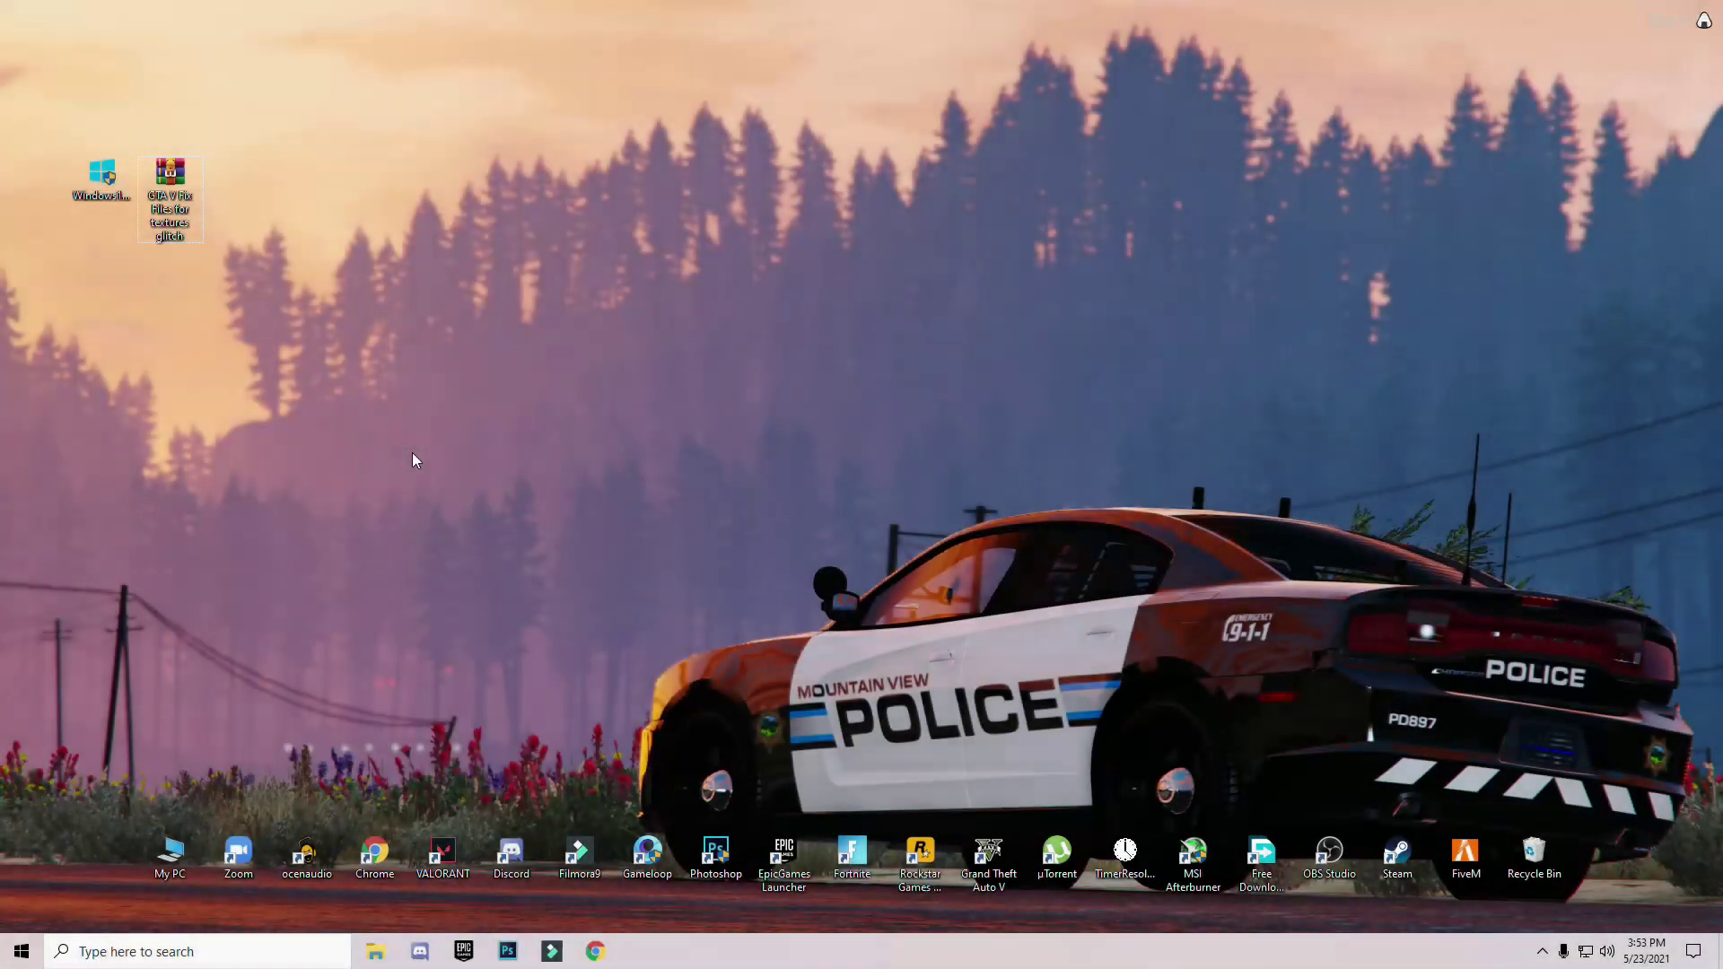
Set the Windows power plan to High performance in the additional power settings, and close the power and settings windows
click(1693, 951)
click(1582, 763)
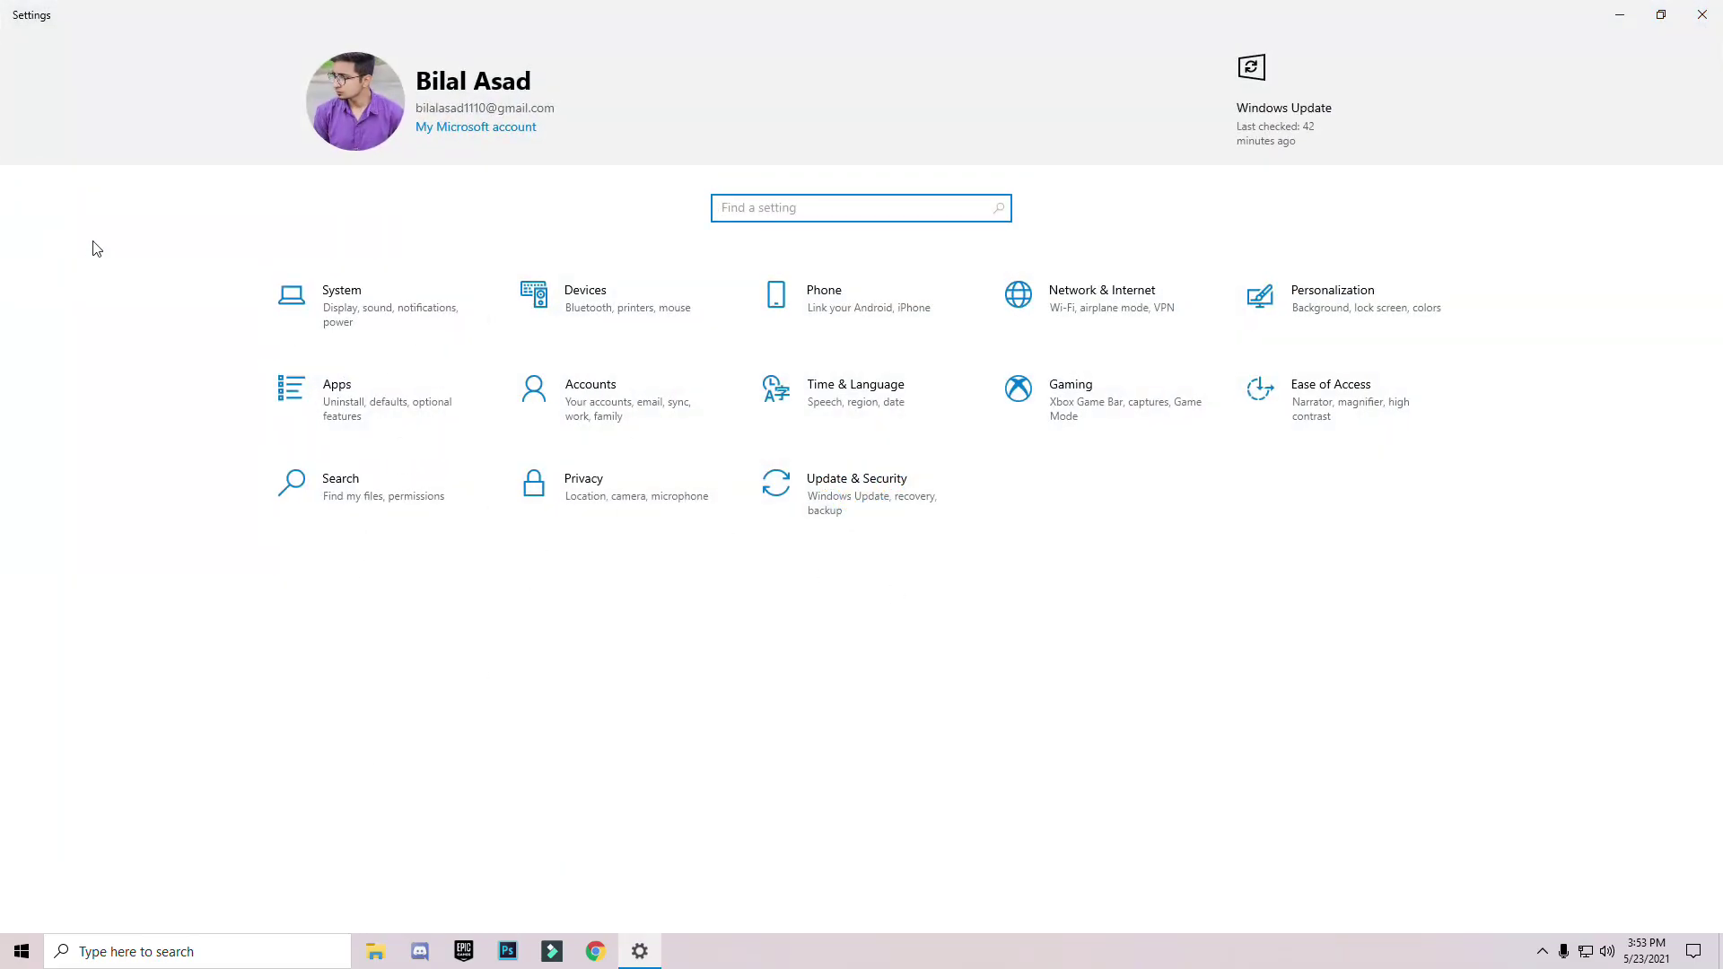
click(379, 316)
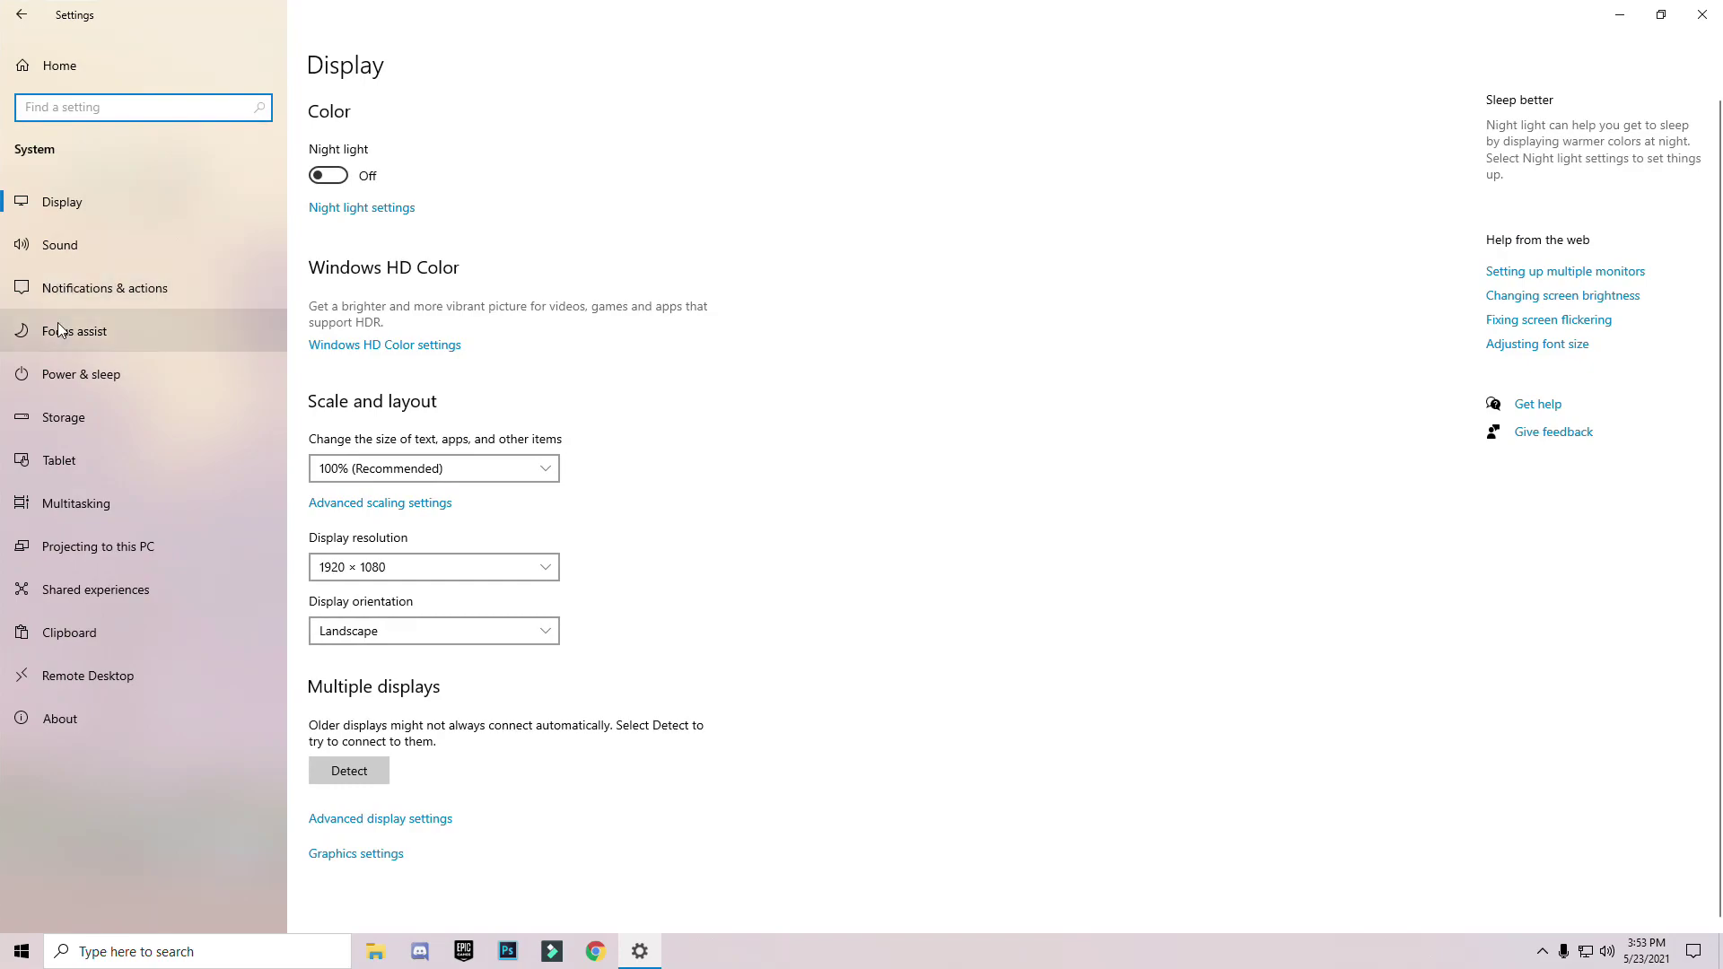
click(81, 377)
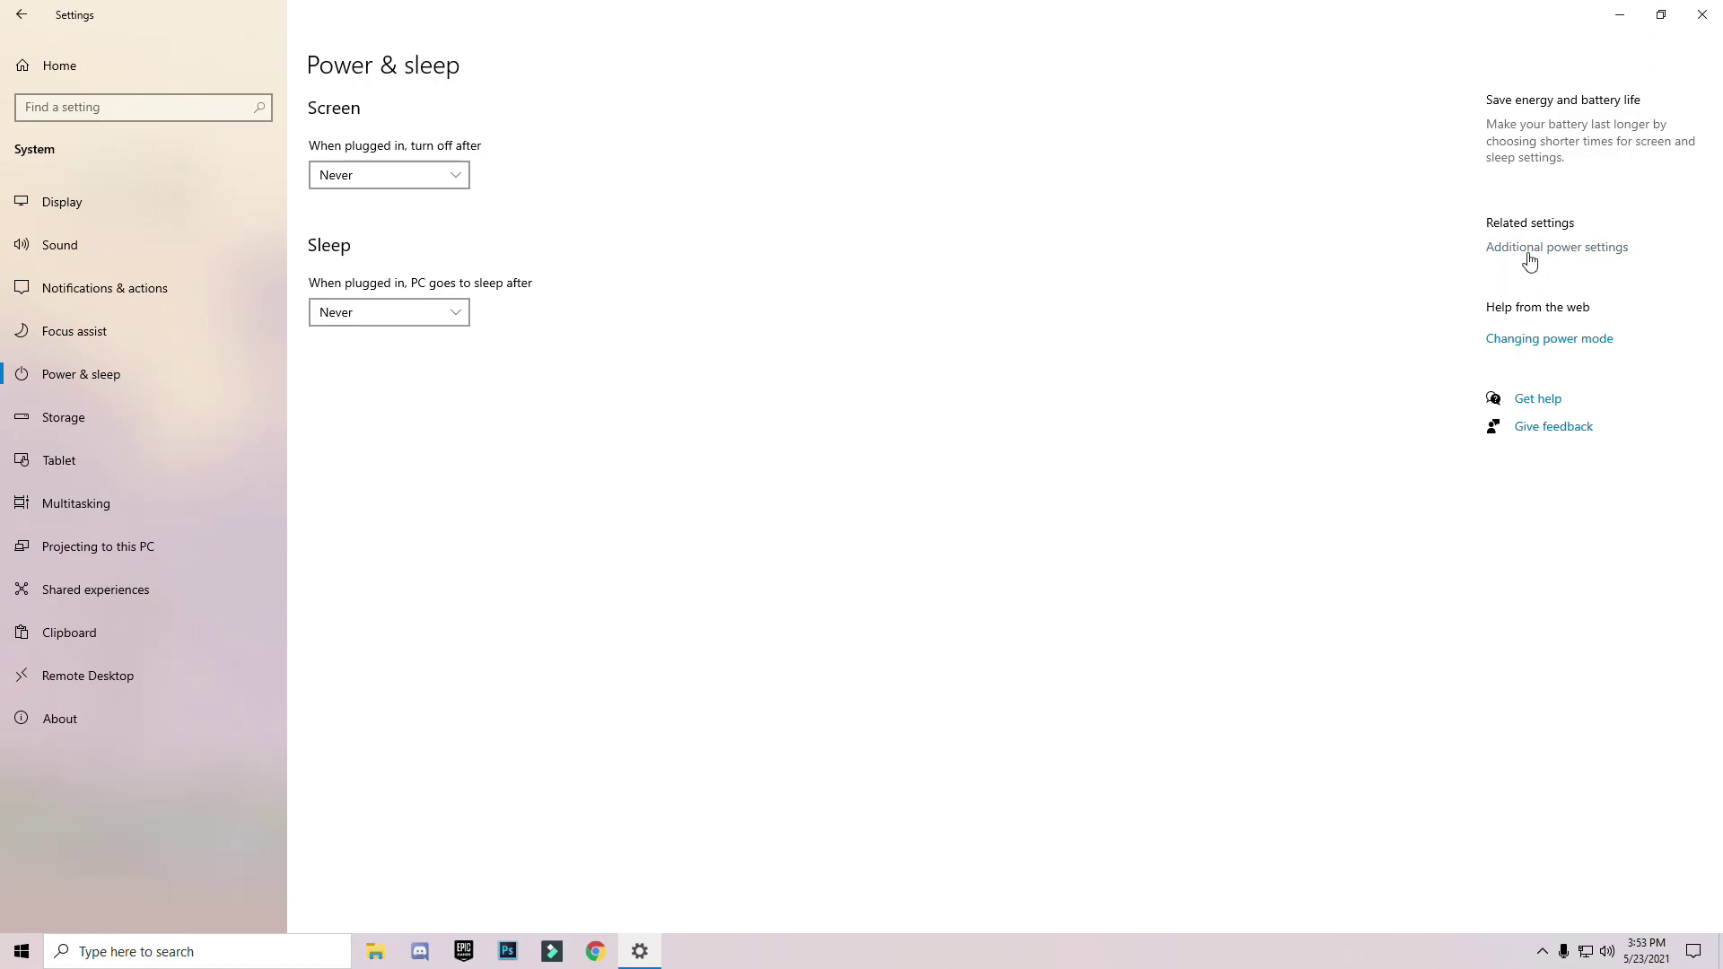
click(1570, 251)
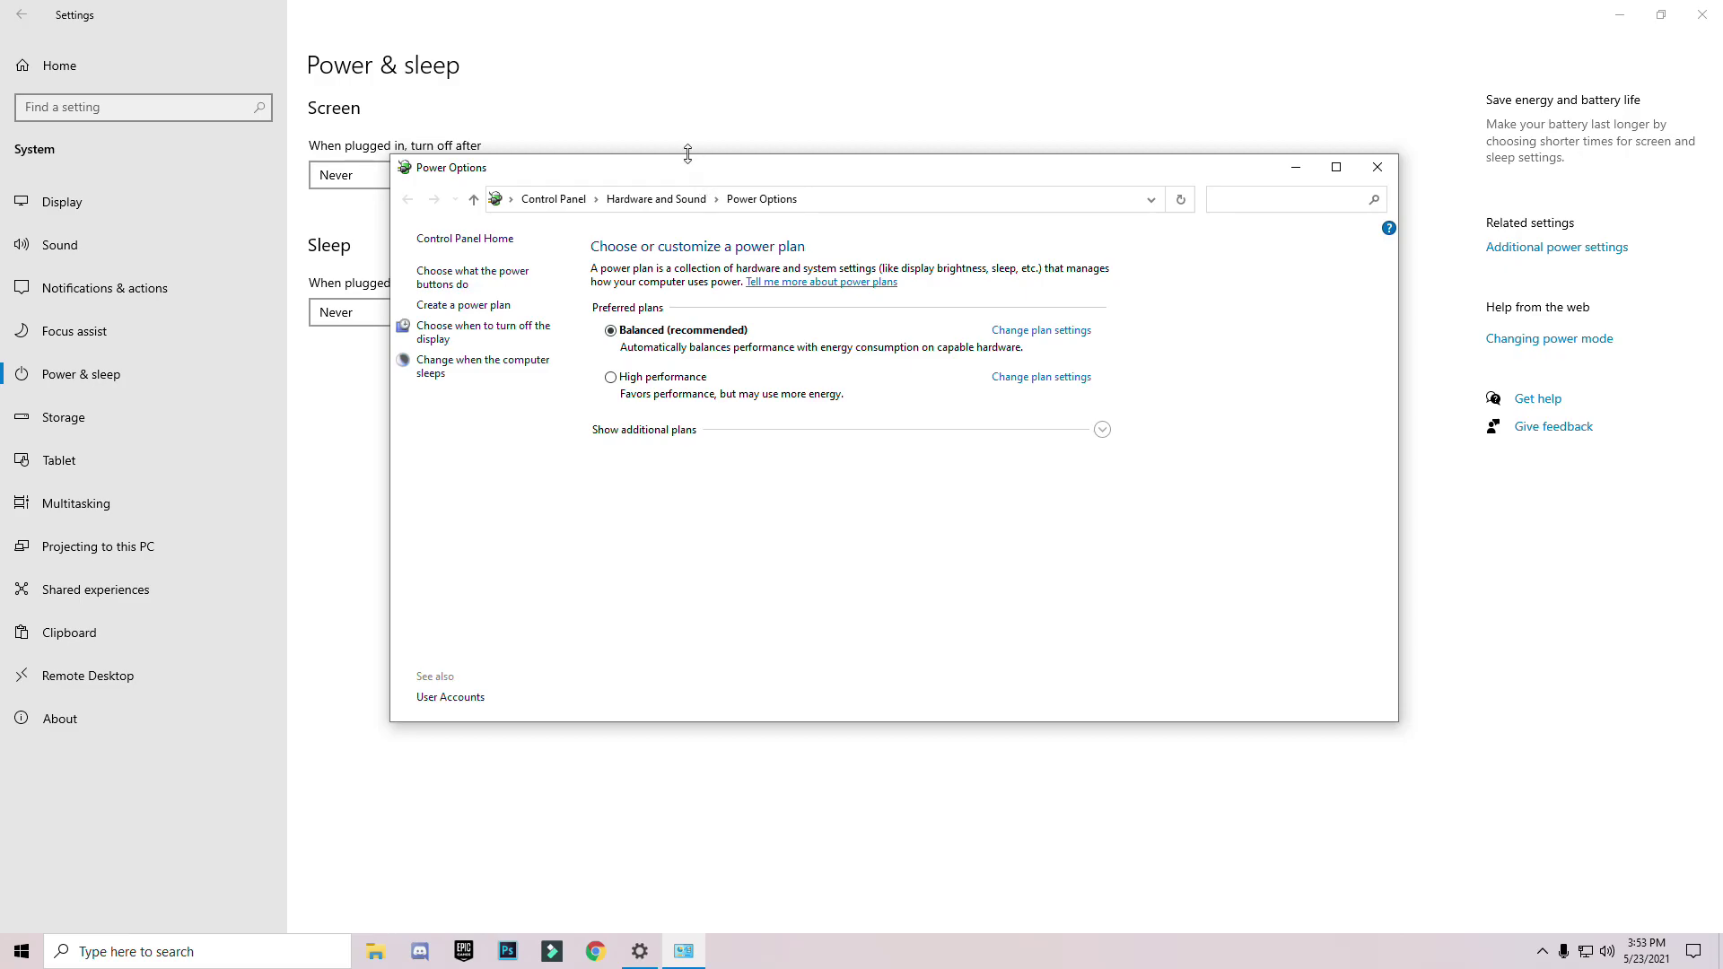
drag(682, 177, 654, 84)
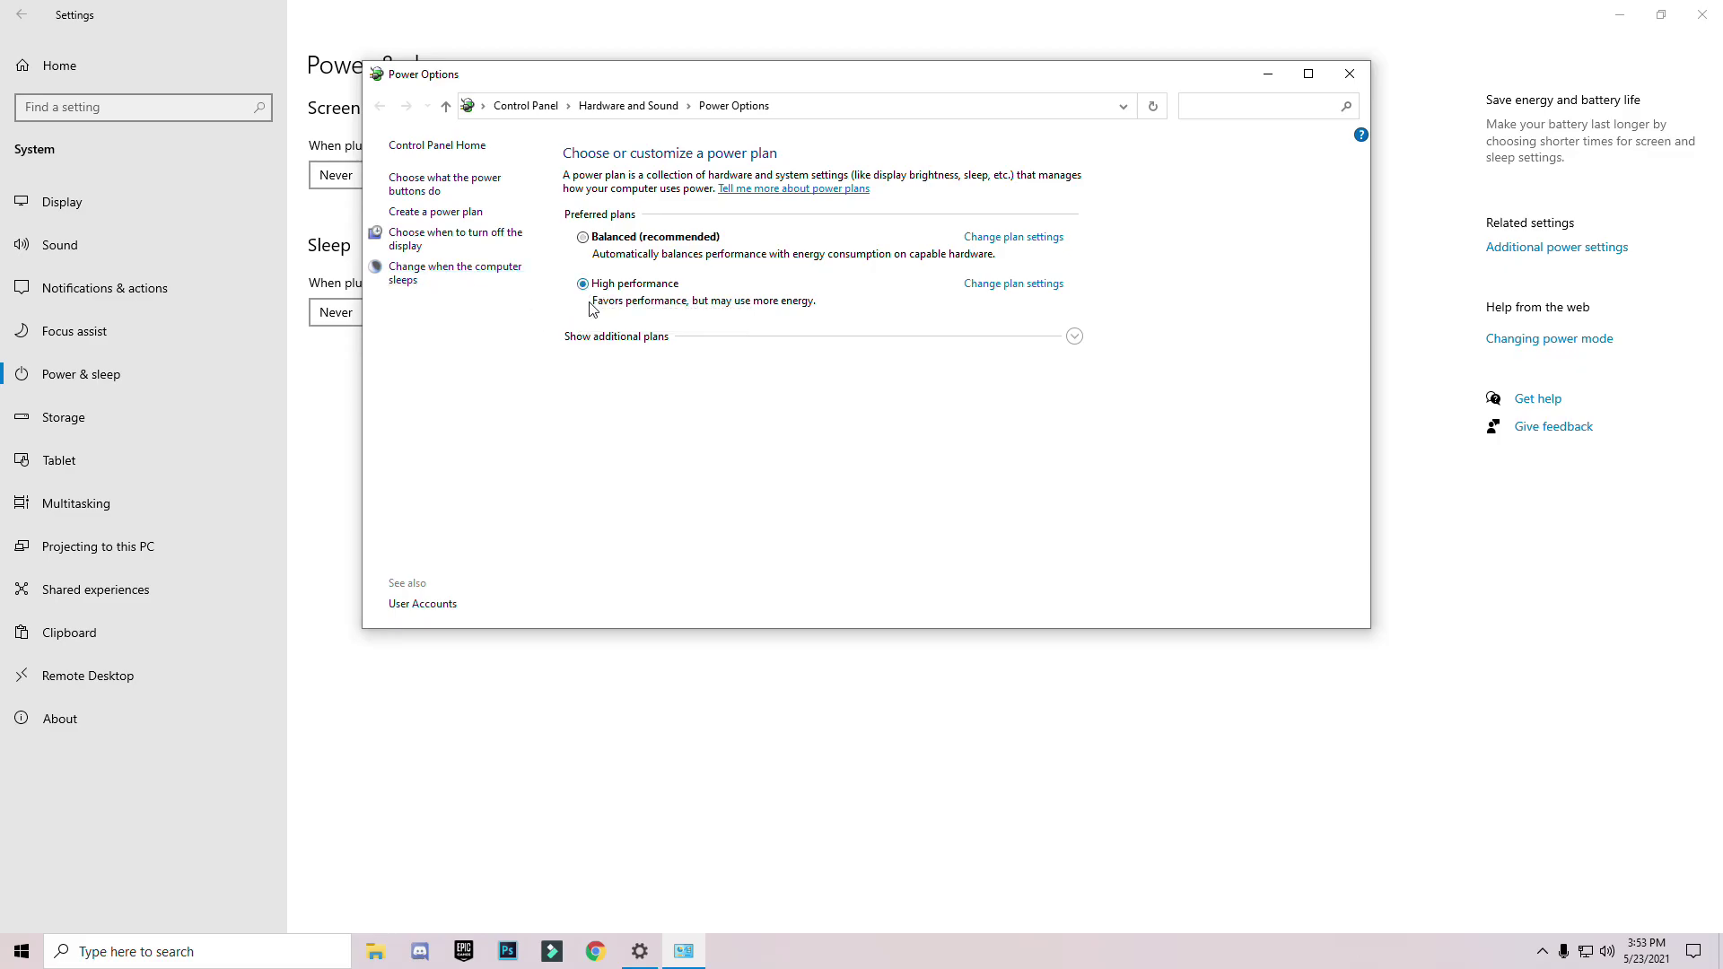
click(1347, 76)
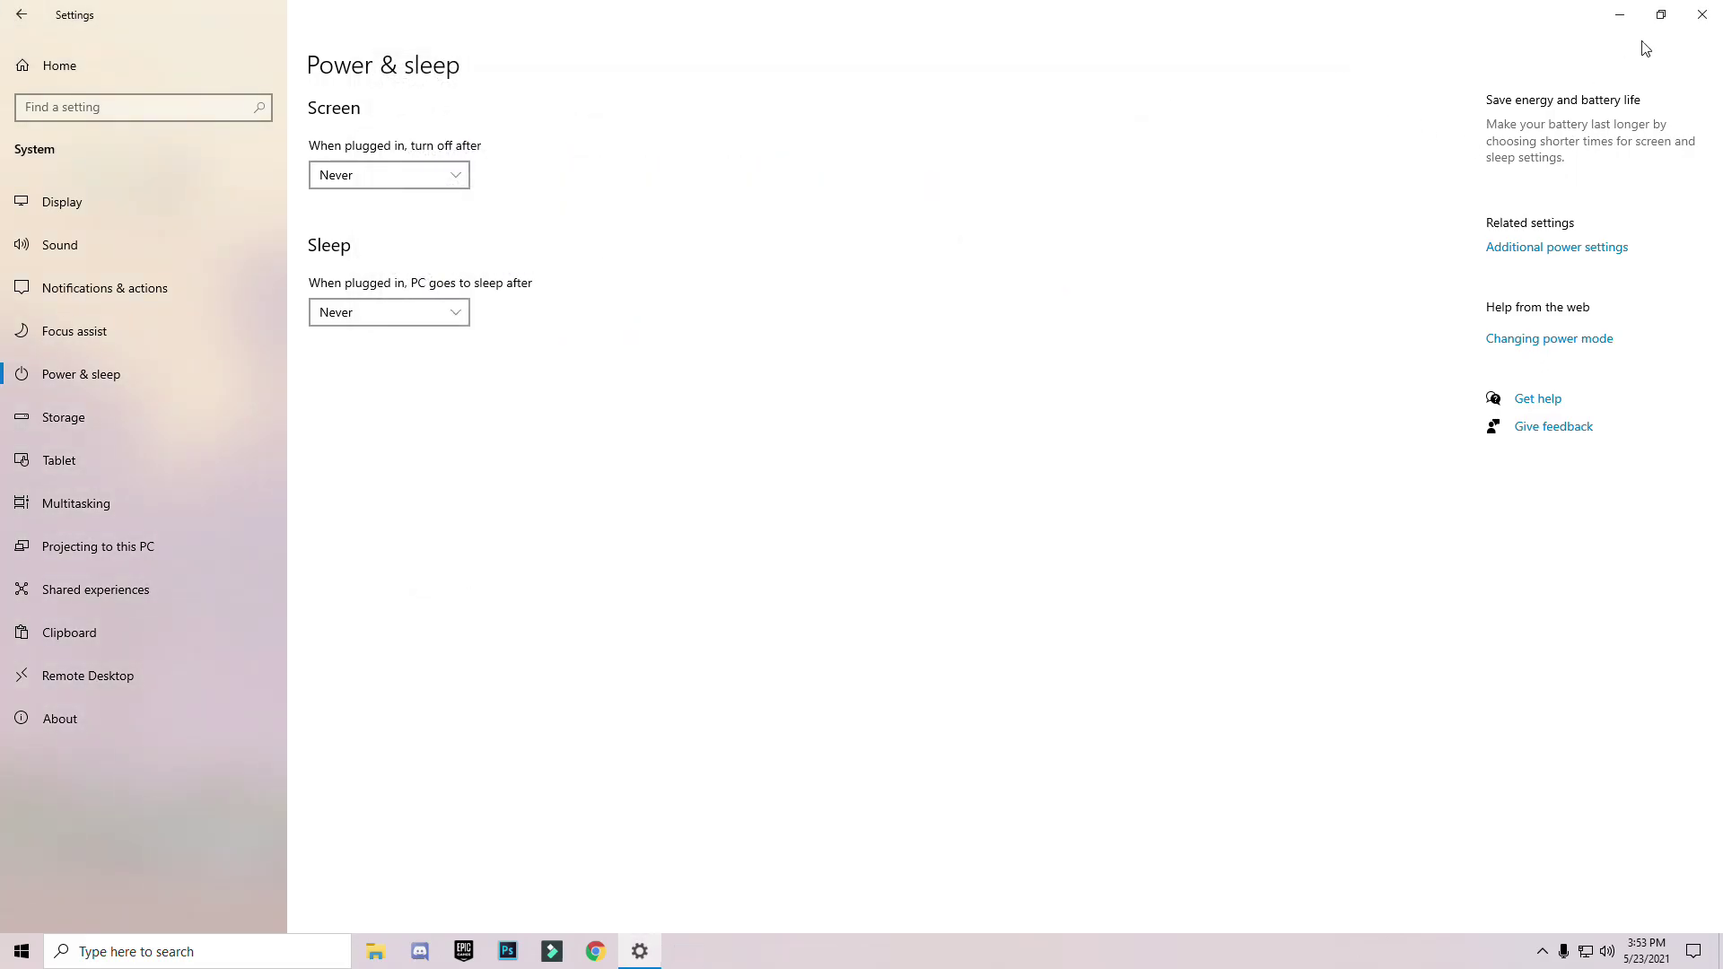
click(1702, 15)
Open the advanced system settings from the properties of My PC
double_click(169, 853)
right_click(441, 399)
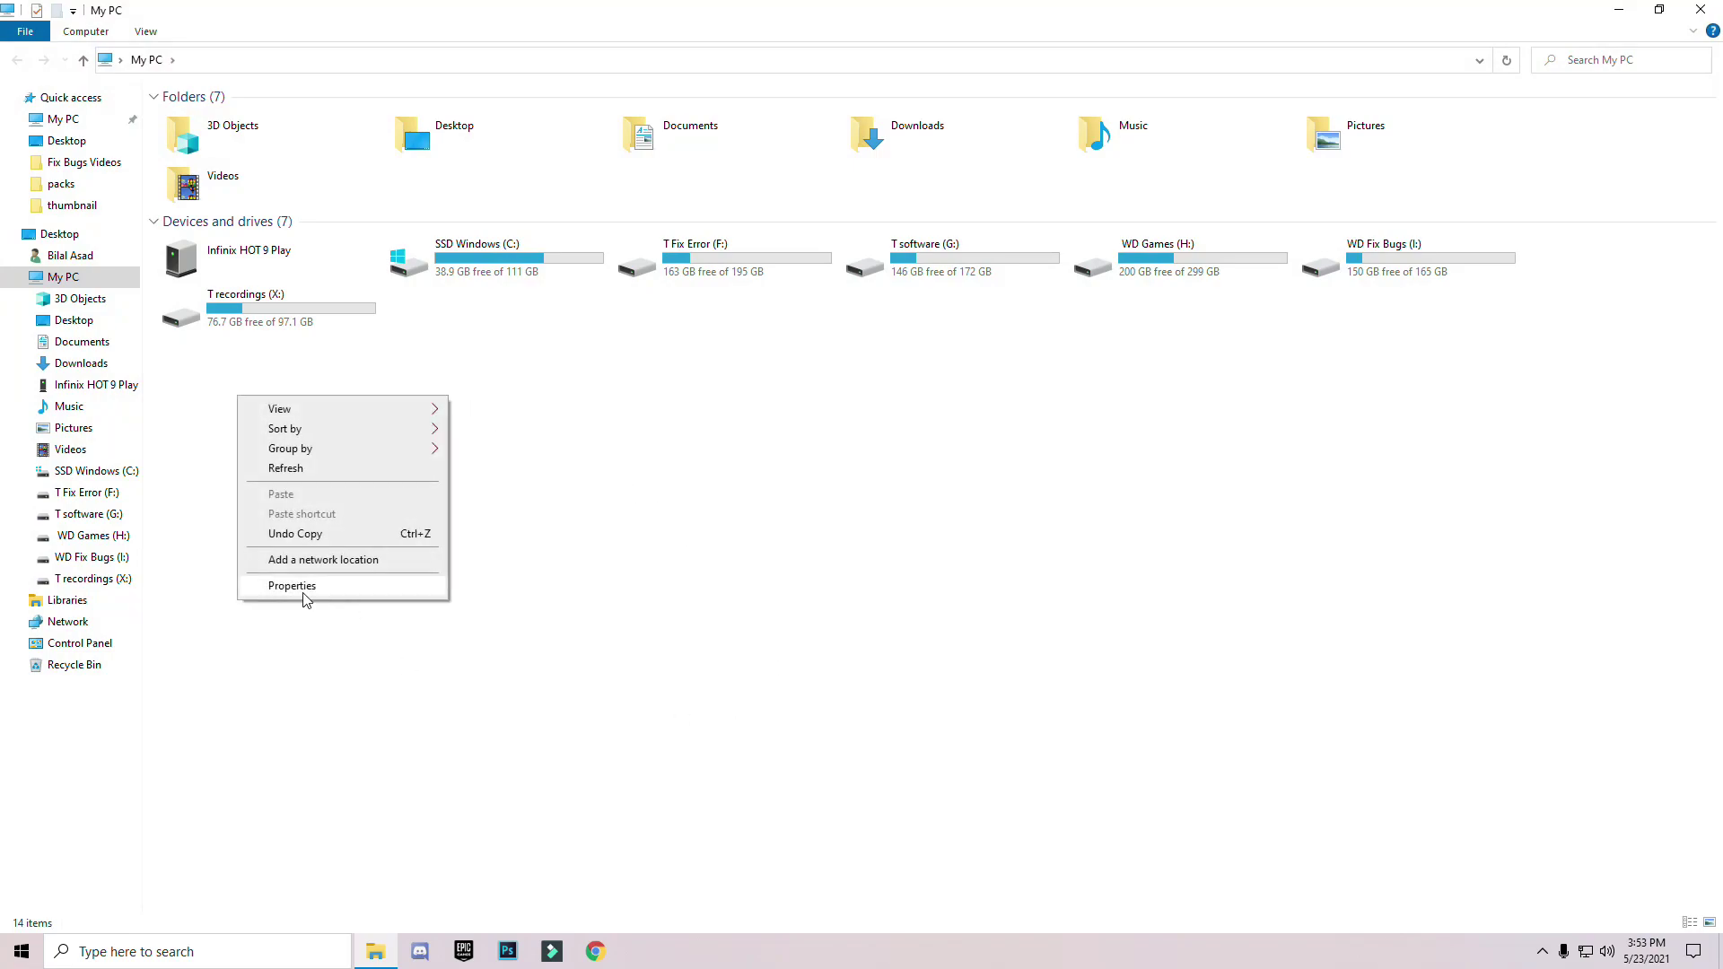
right_click(833, 397)
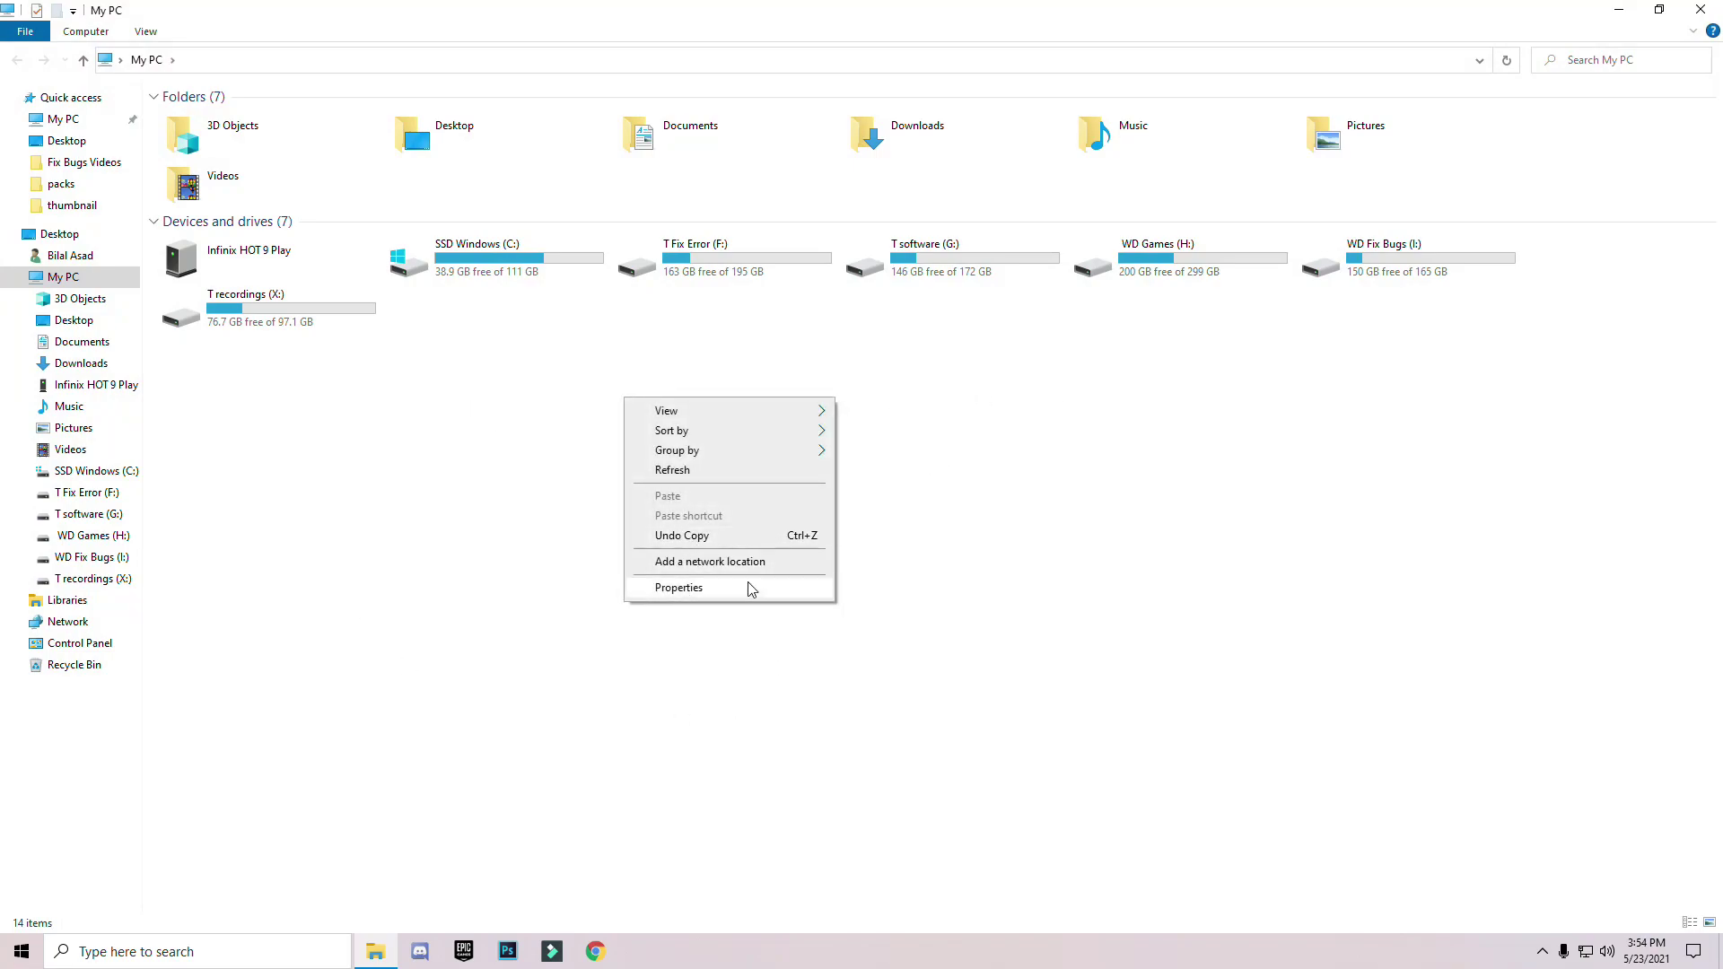
click(691, 589)
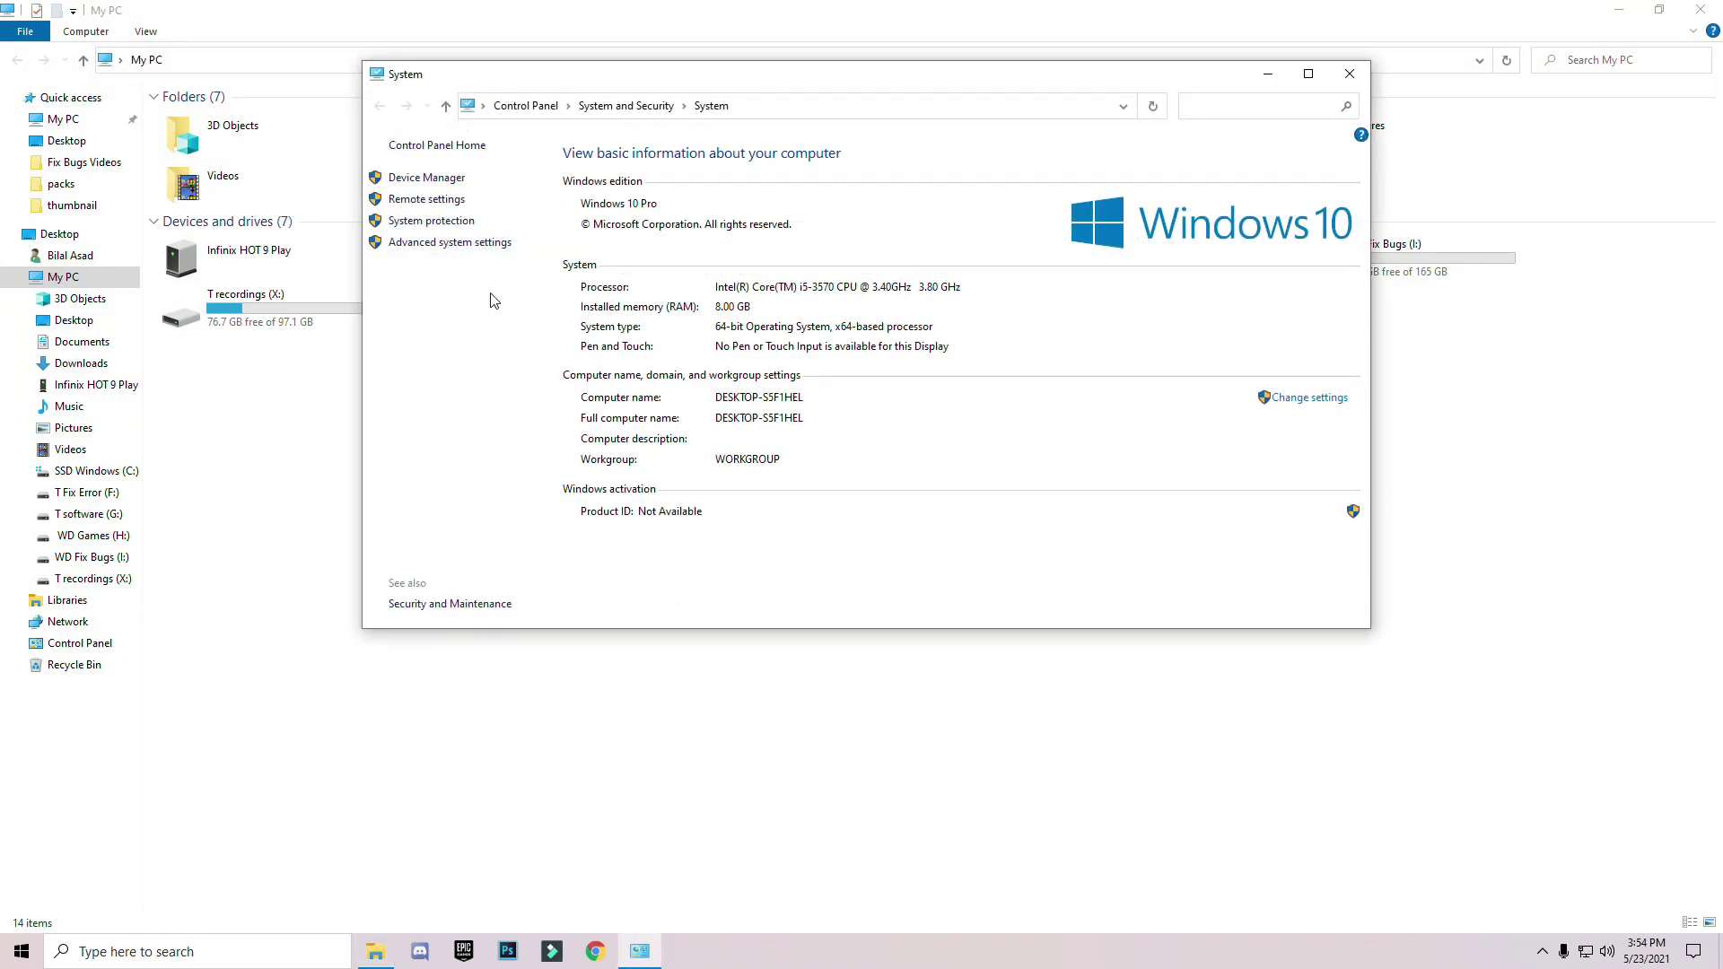
click(424, 247)
drag(343, 155, 662, 139)
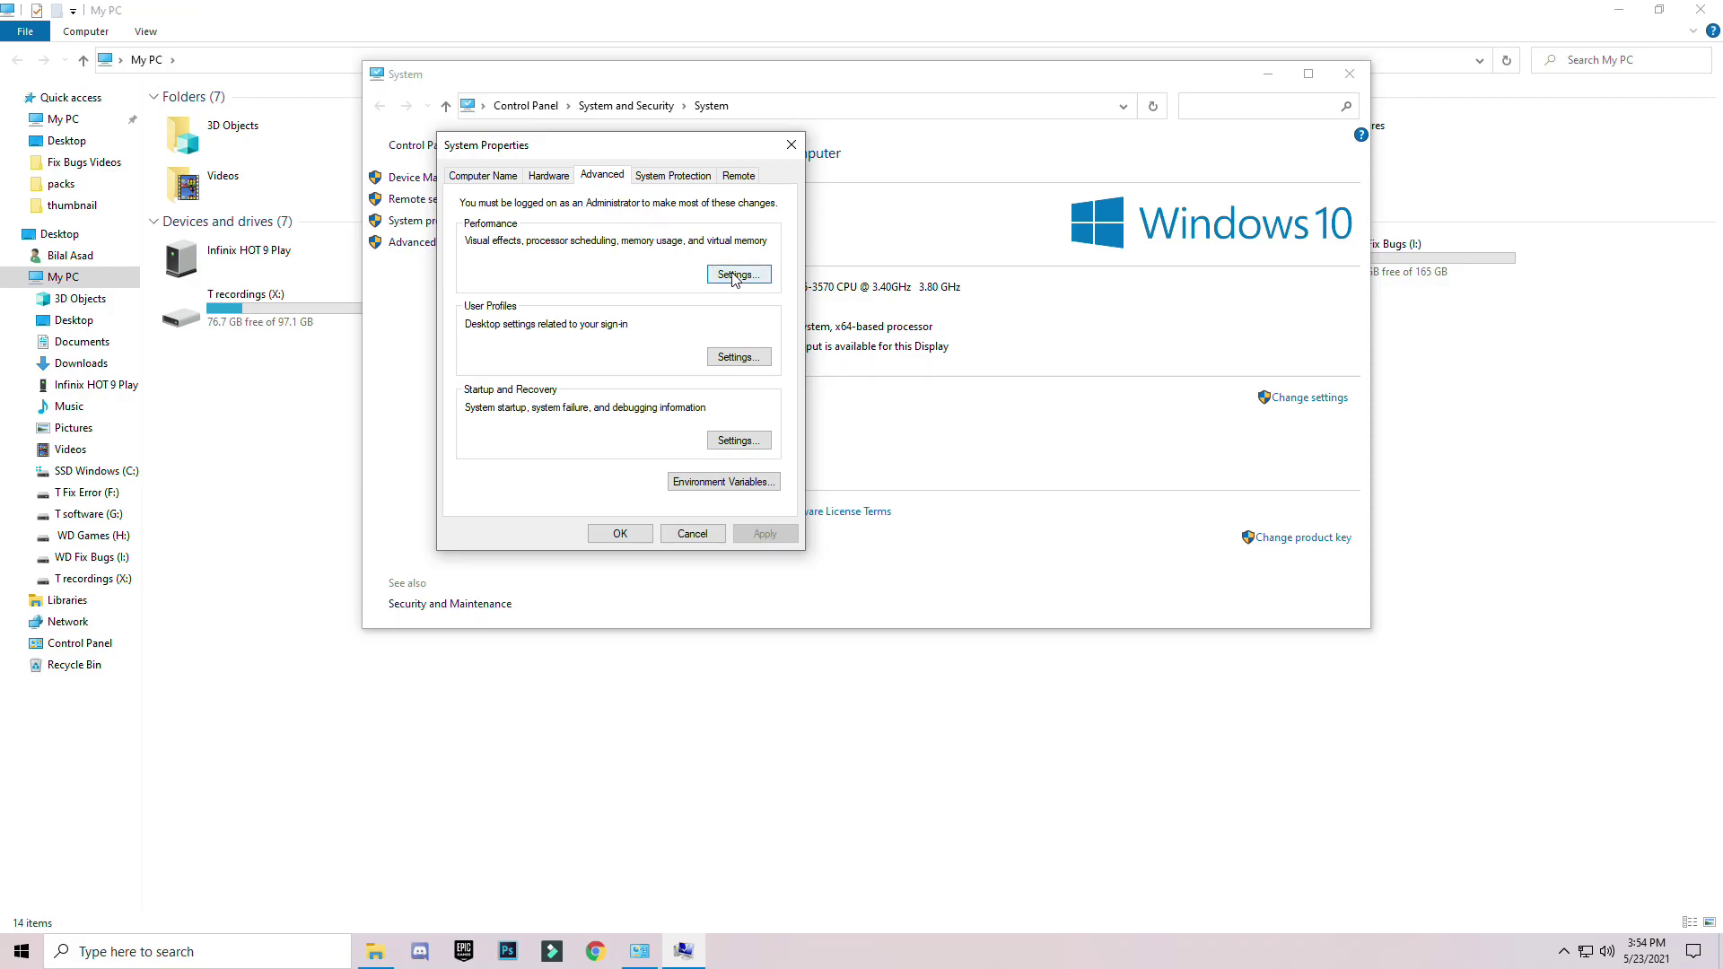
Set the Windows visual effects to Adjust for best performance, apply the change, and close the system windows
click(734, 276)
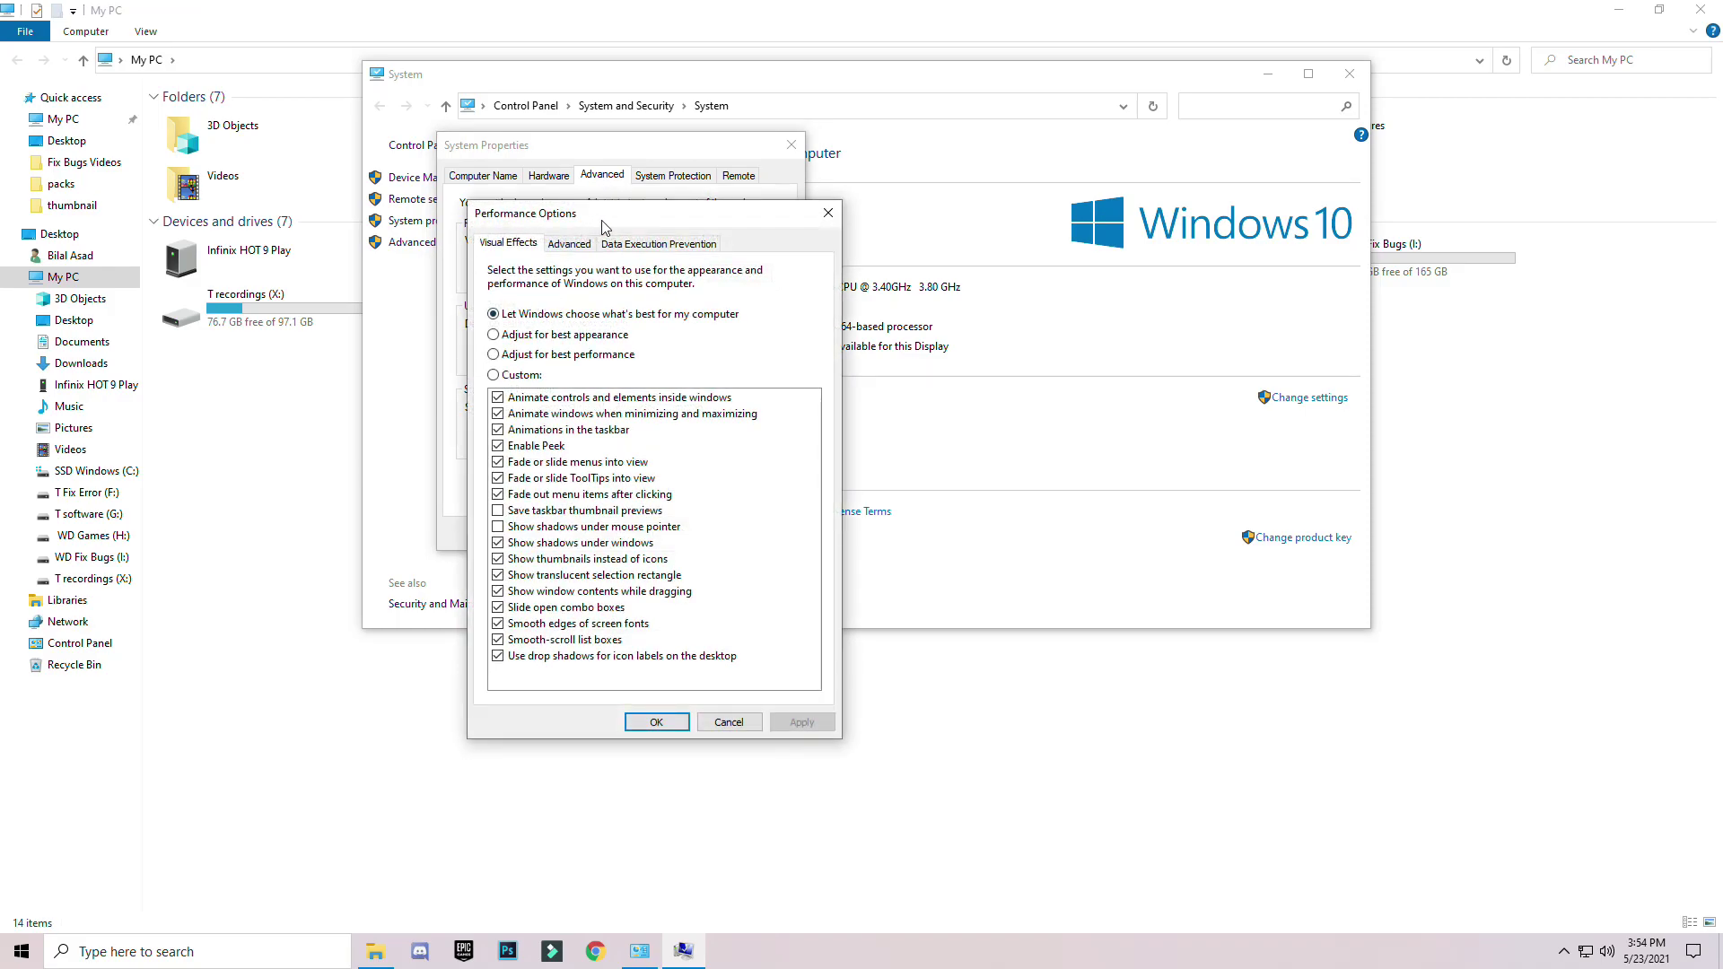
drag(604, 224, 629, 157)
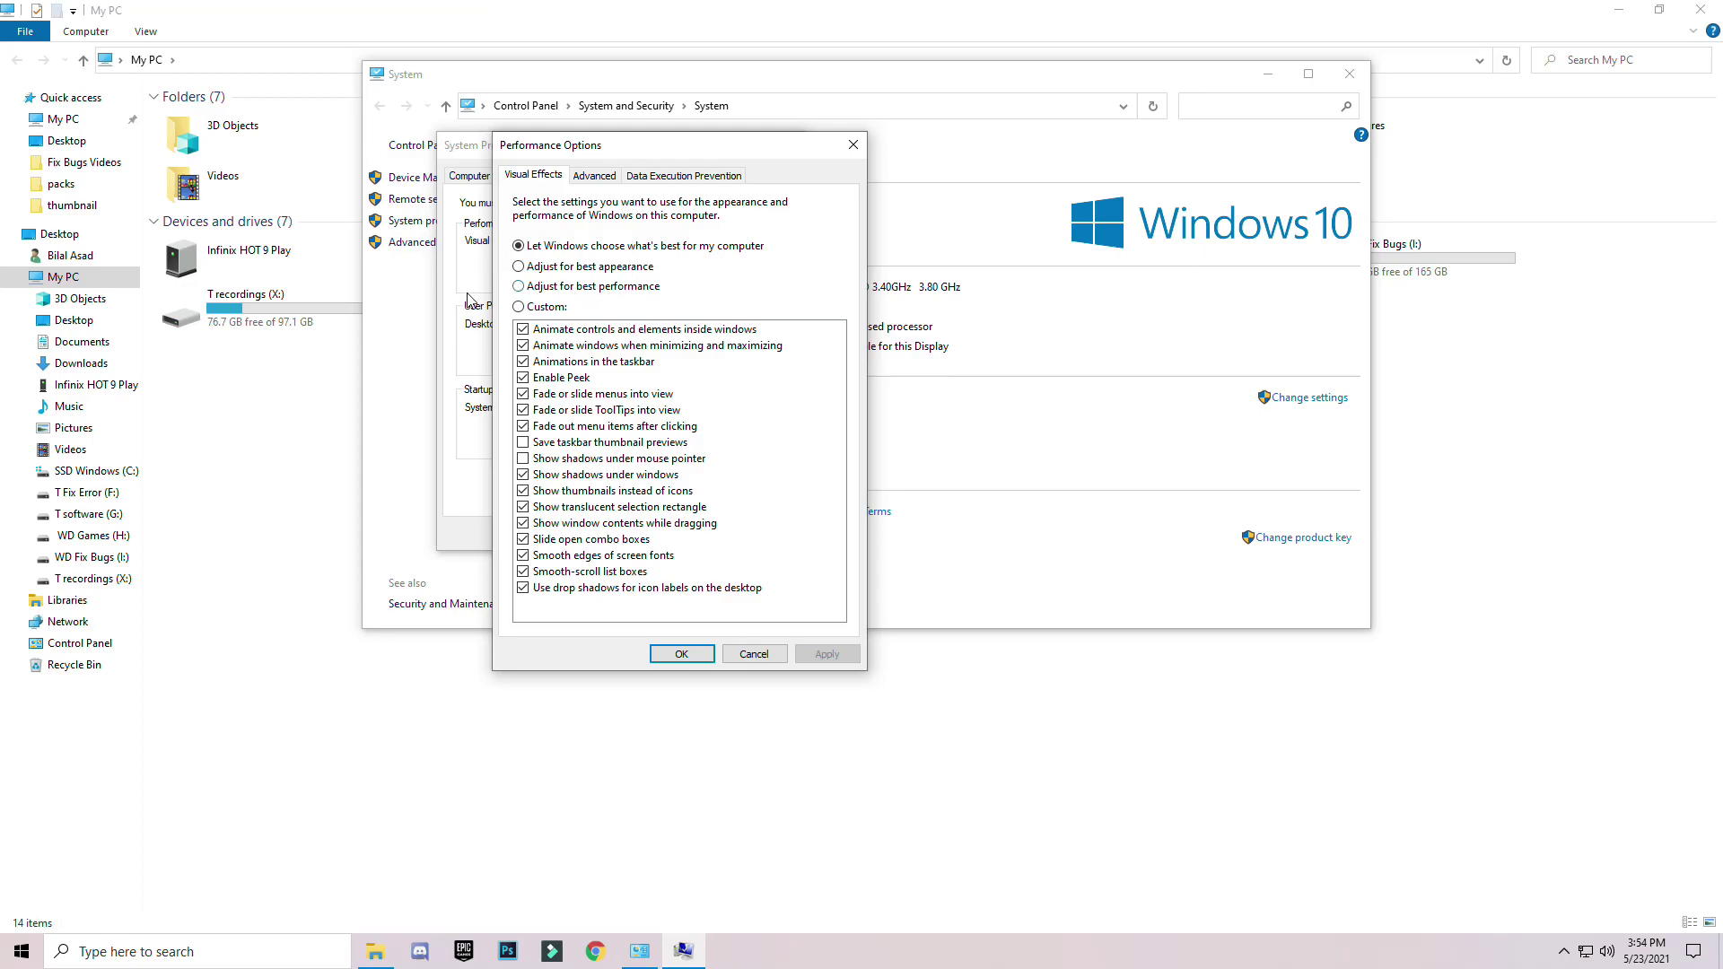
click(800, 655)
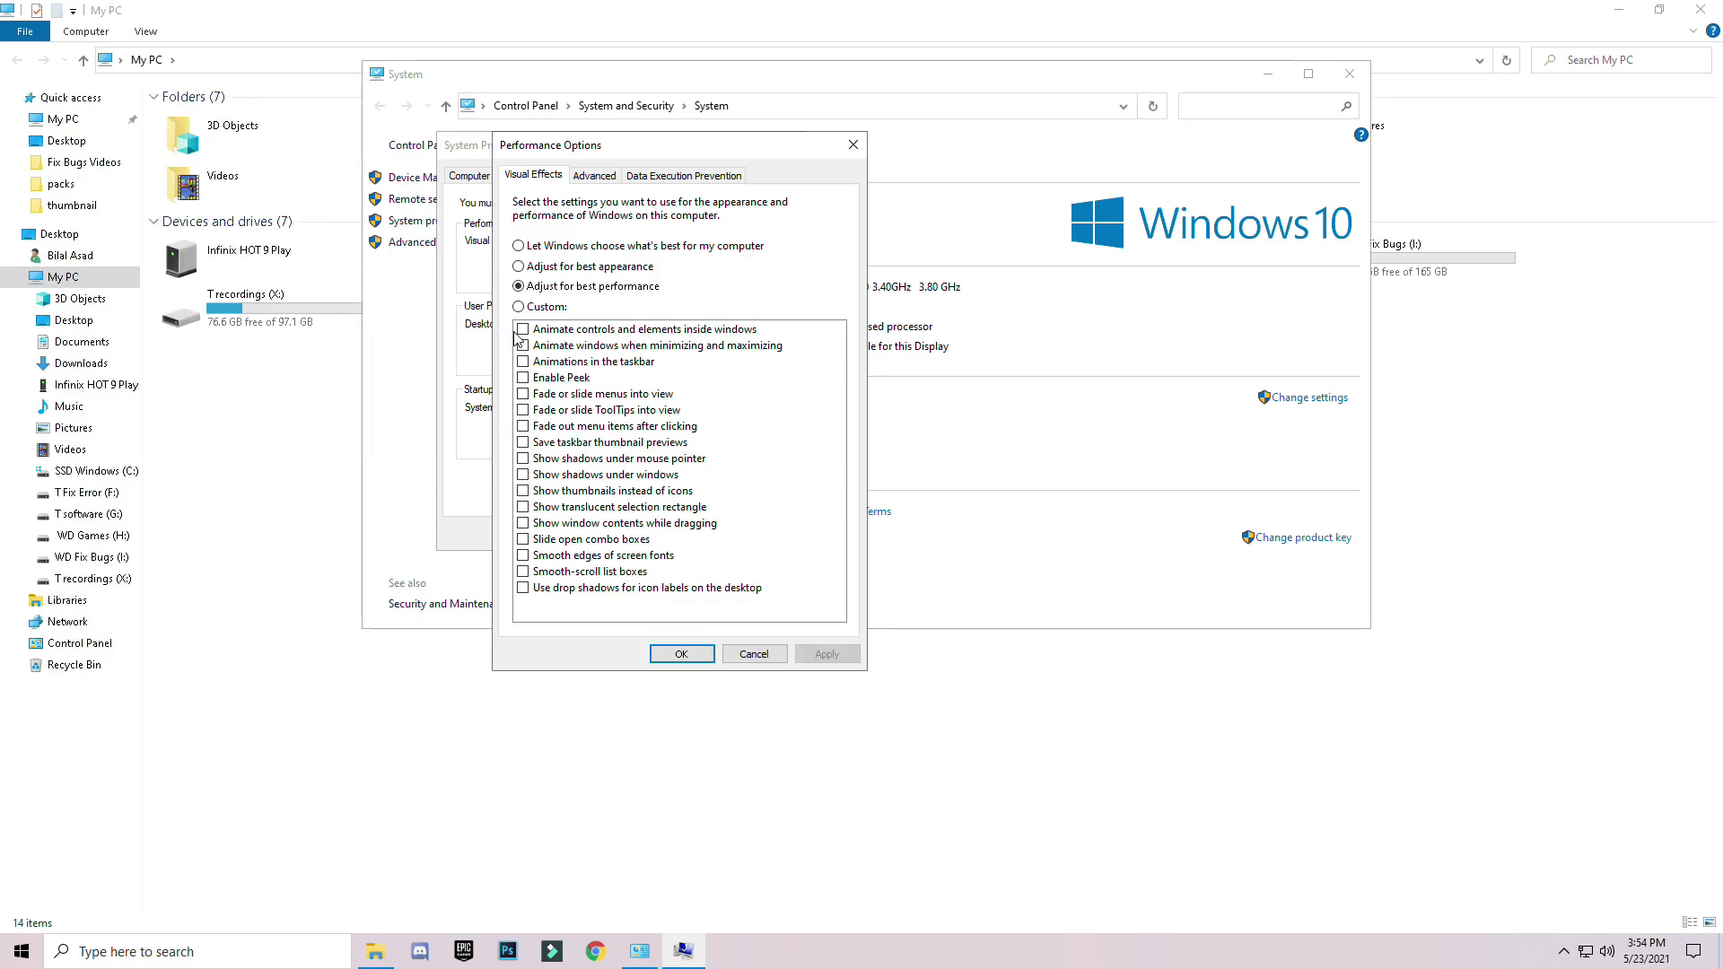
click(682, 654)
click(619, 529)
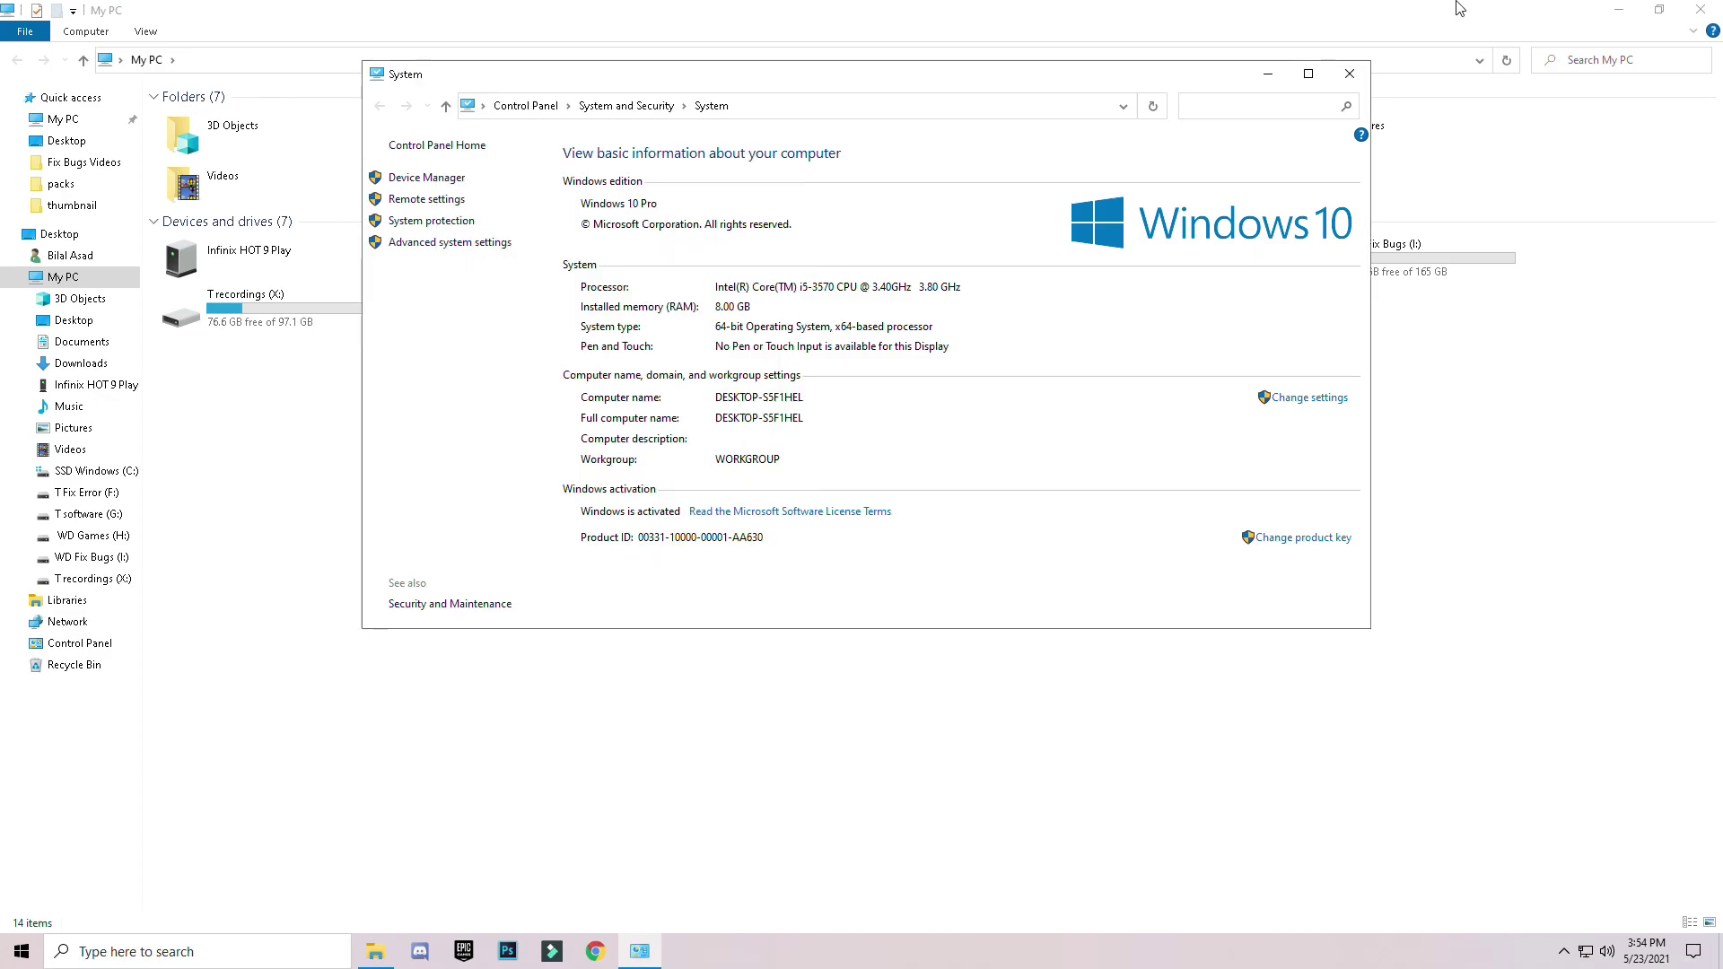
click(1349, 74)
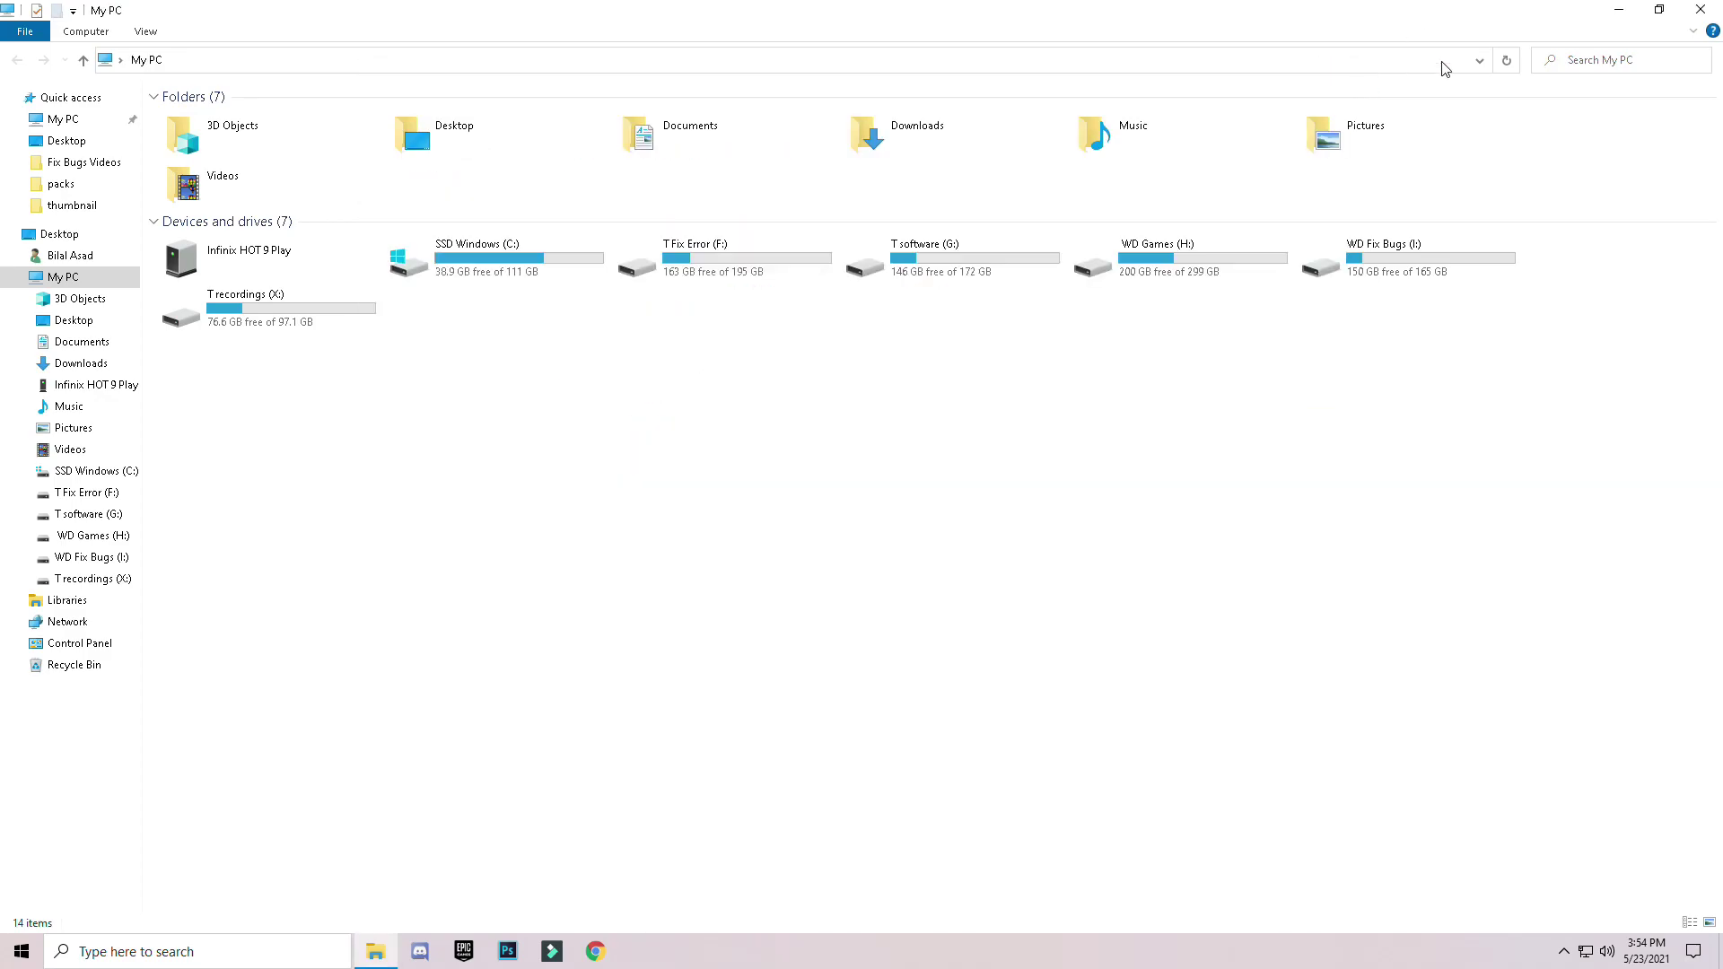
click(1700, 10)
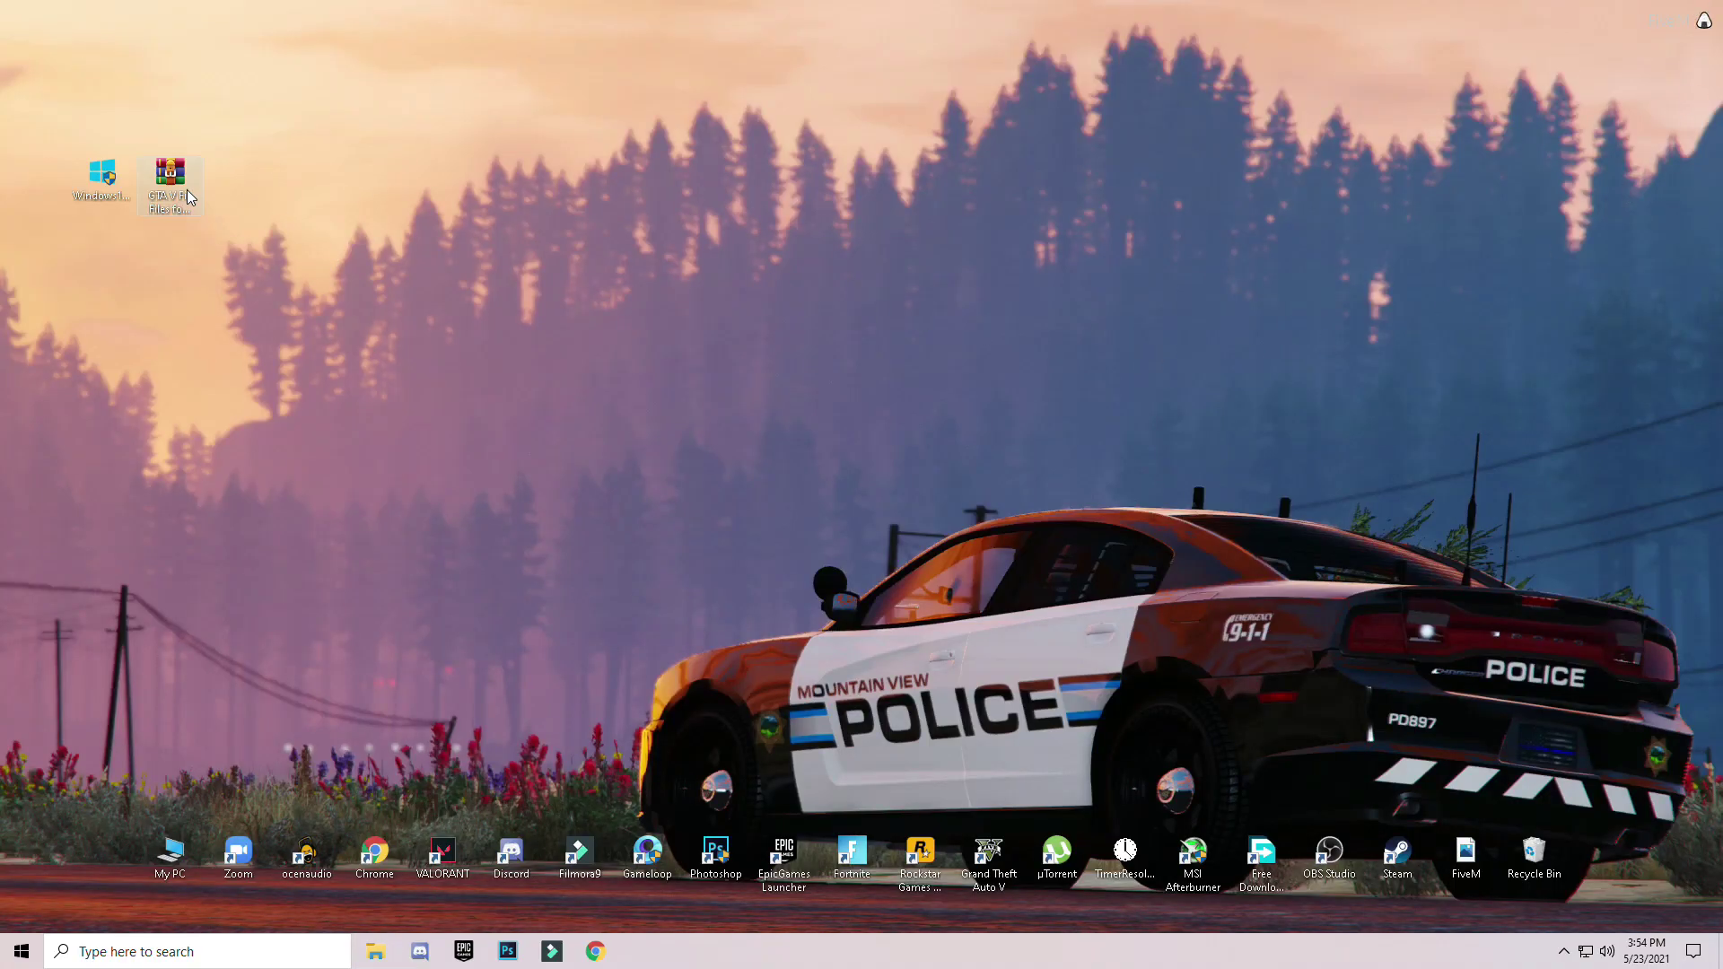
Extract the GTA V Fix Files for textures glitch archive onto the desktop and place the extracted folder in free space
drag(195, 316, 202, 341)
drag(99, 400, 100, 402)
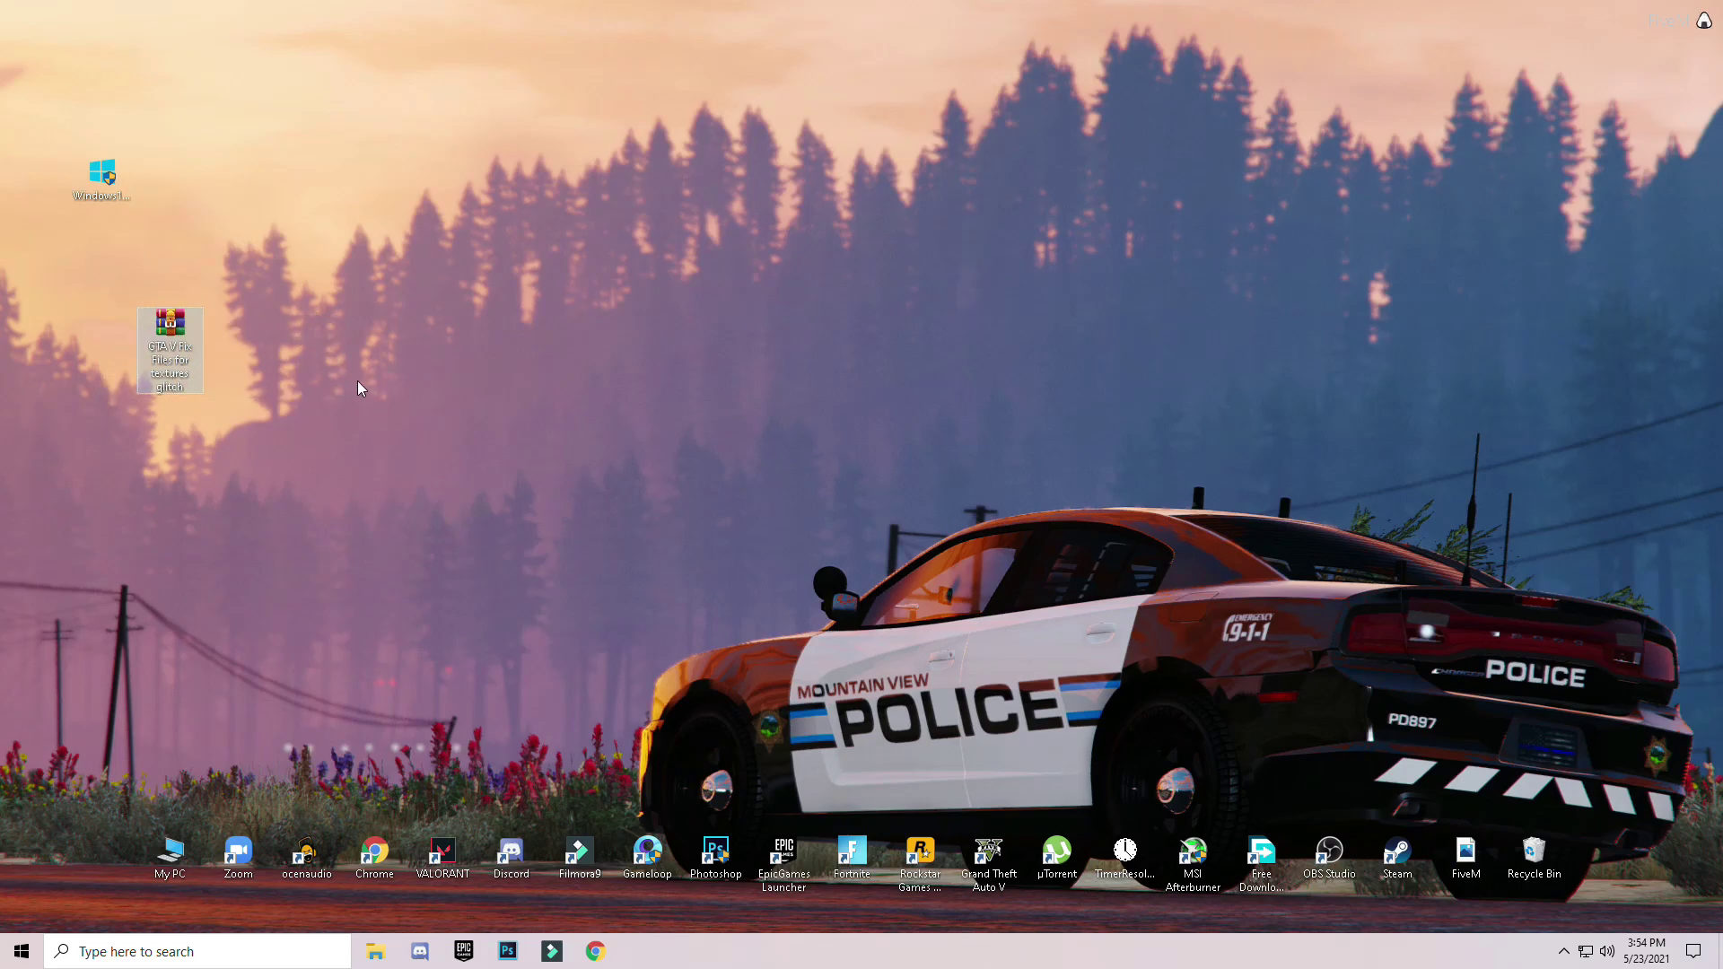
drag(192, 331, 260, 305)
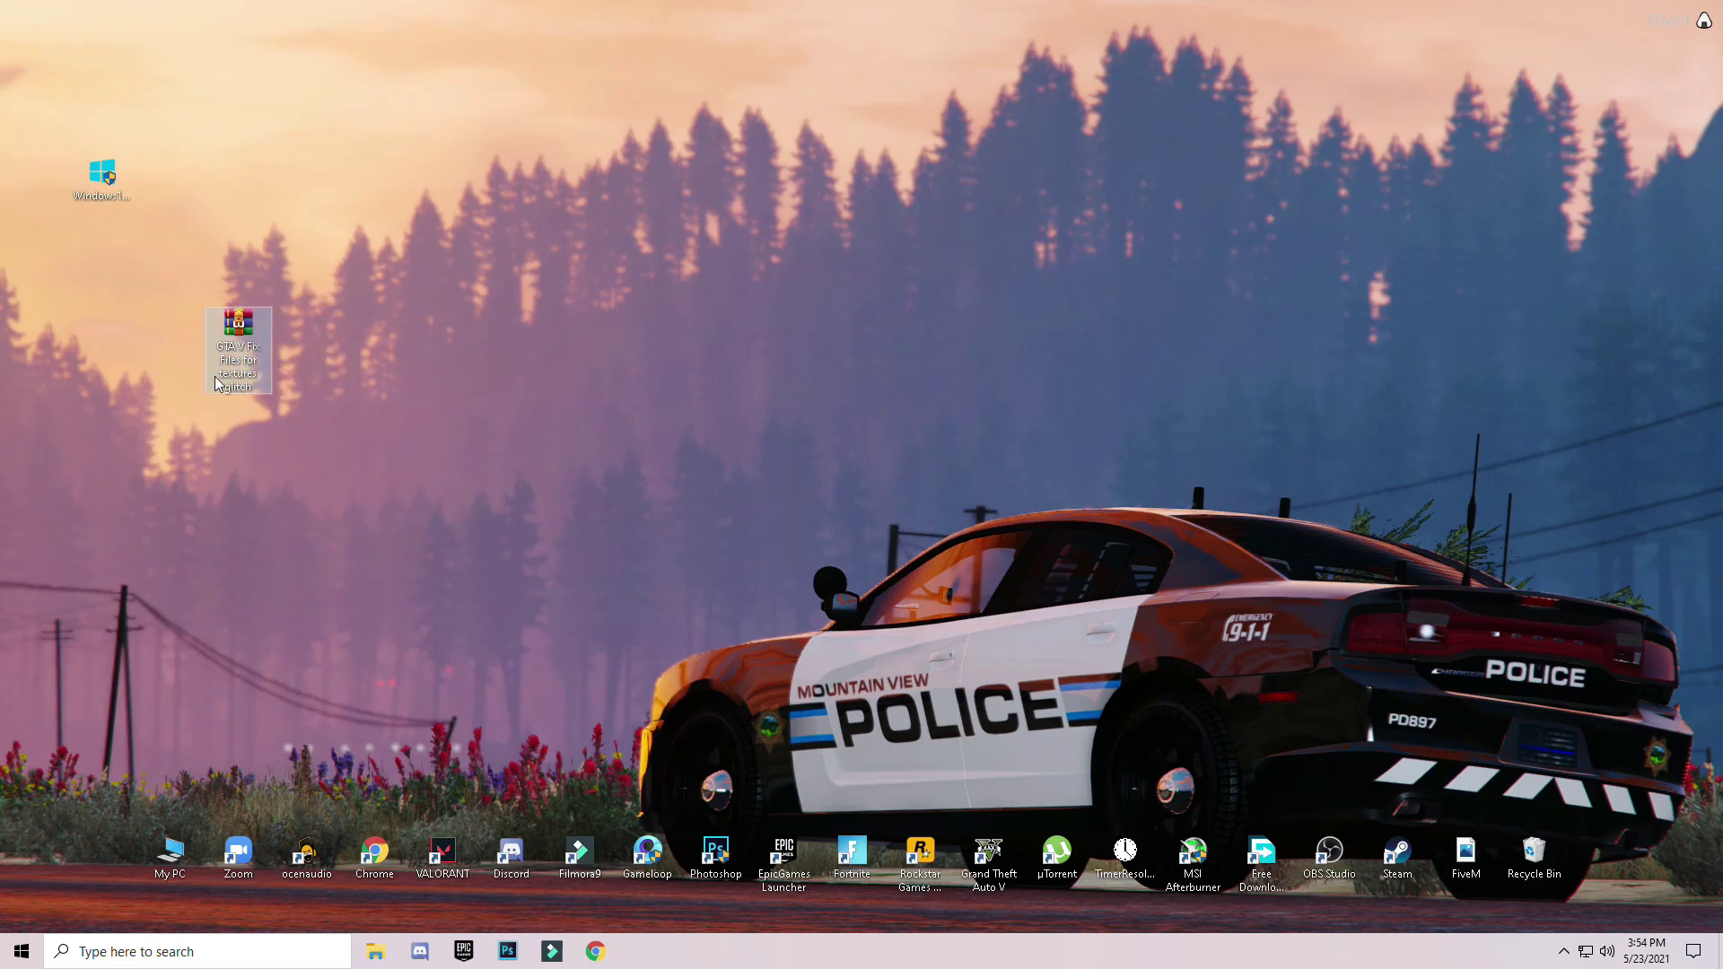
right_click(245, 339)
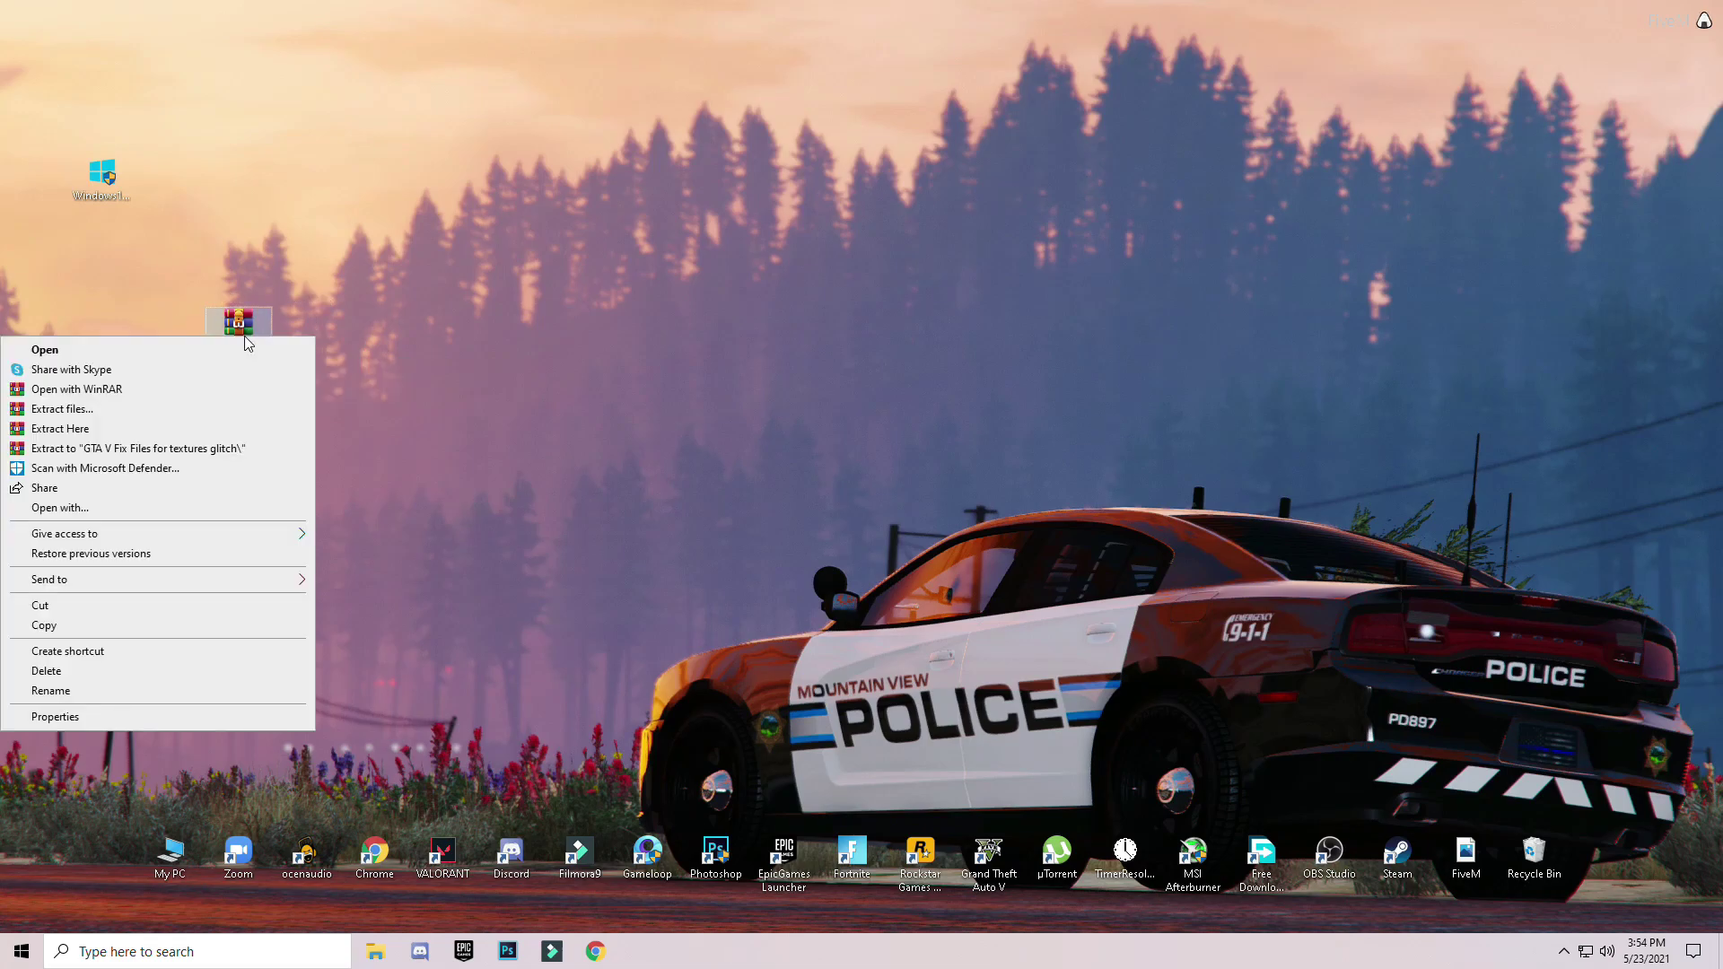
click(76, 430)
drag(20, 52, 619, 448)
drag(738, 422, 502, 429)
Open the extracted GTA V Fix Files for textures glitch folder to examine its files, and minimize its window
double_click(579, 408)
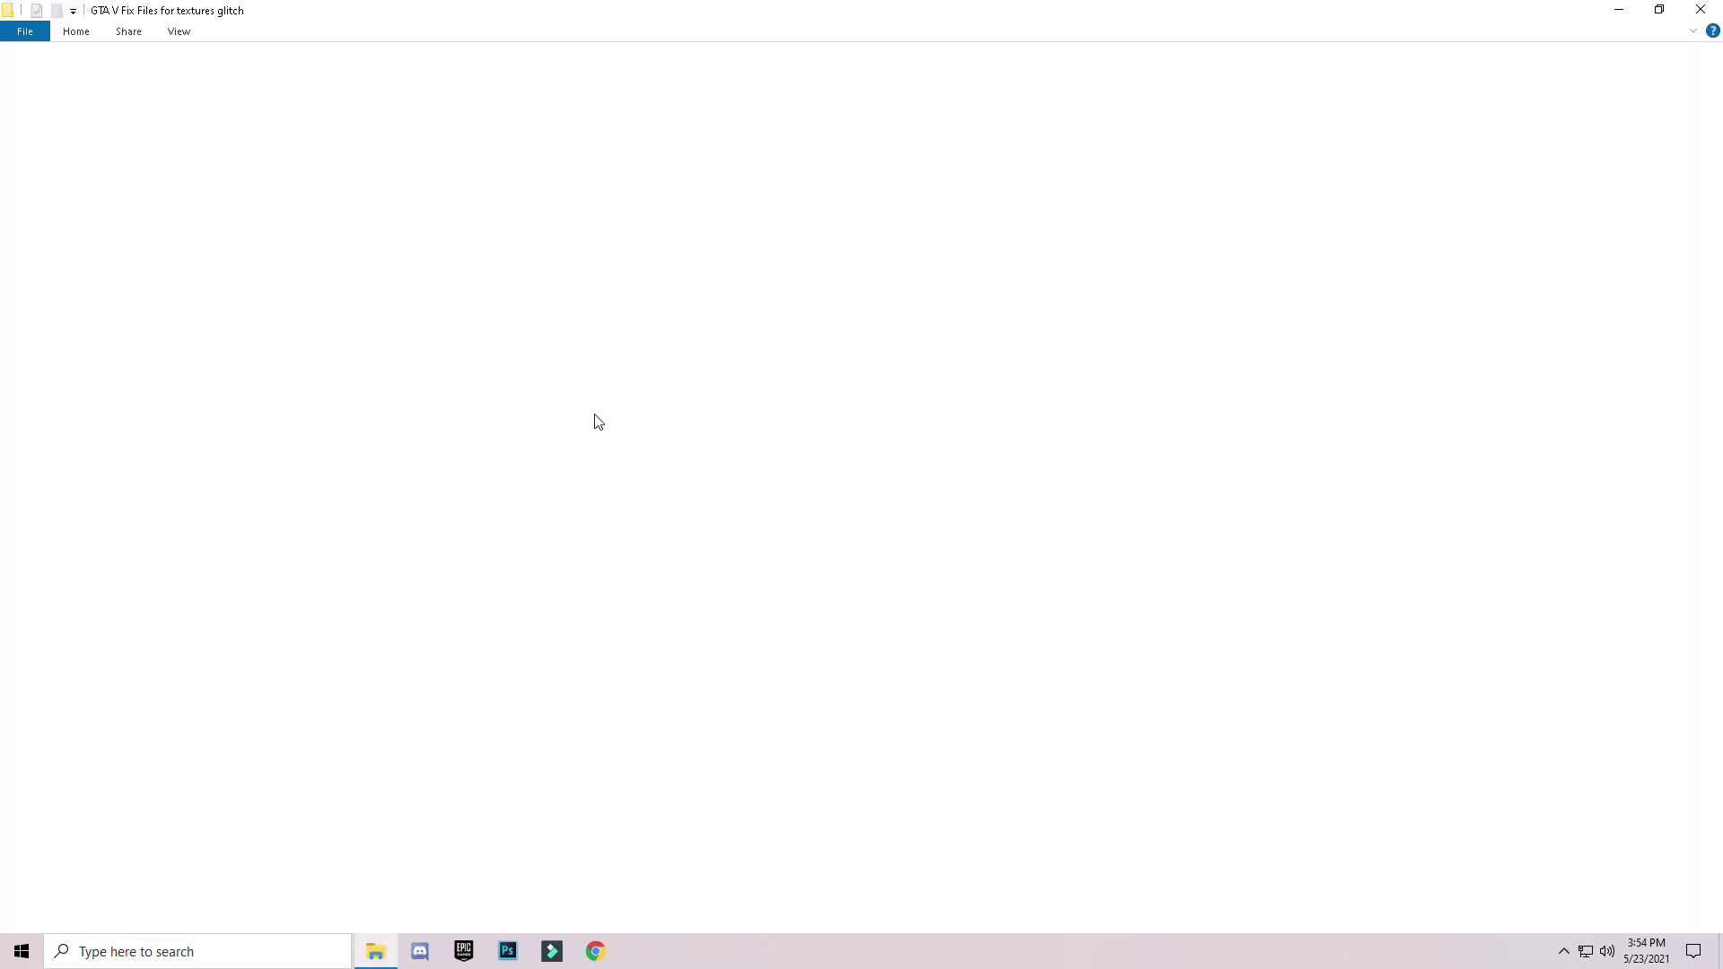
mouse_move(328, 525)
mouse_down()
mouse_move(213, 185)
mouse_move(220, 117)
mouse_move(308, 546)
mouse_up()
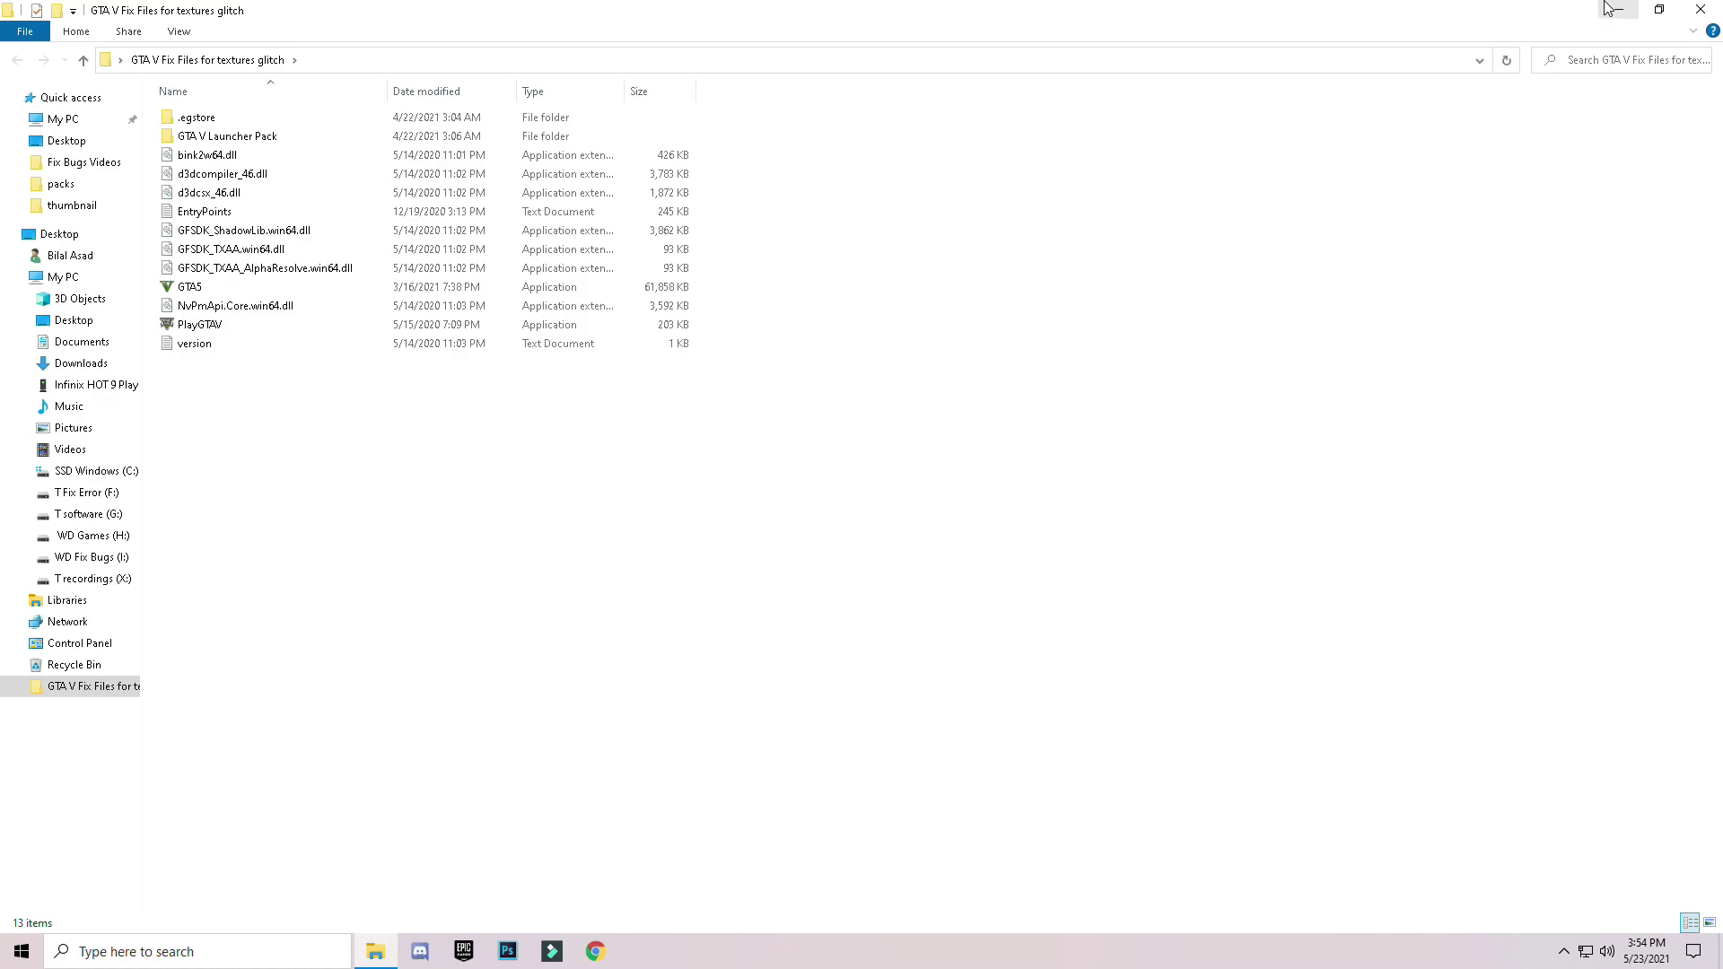
click(1619, 9)
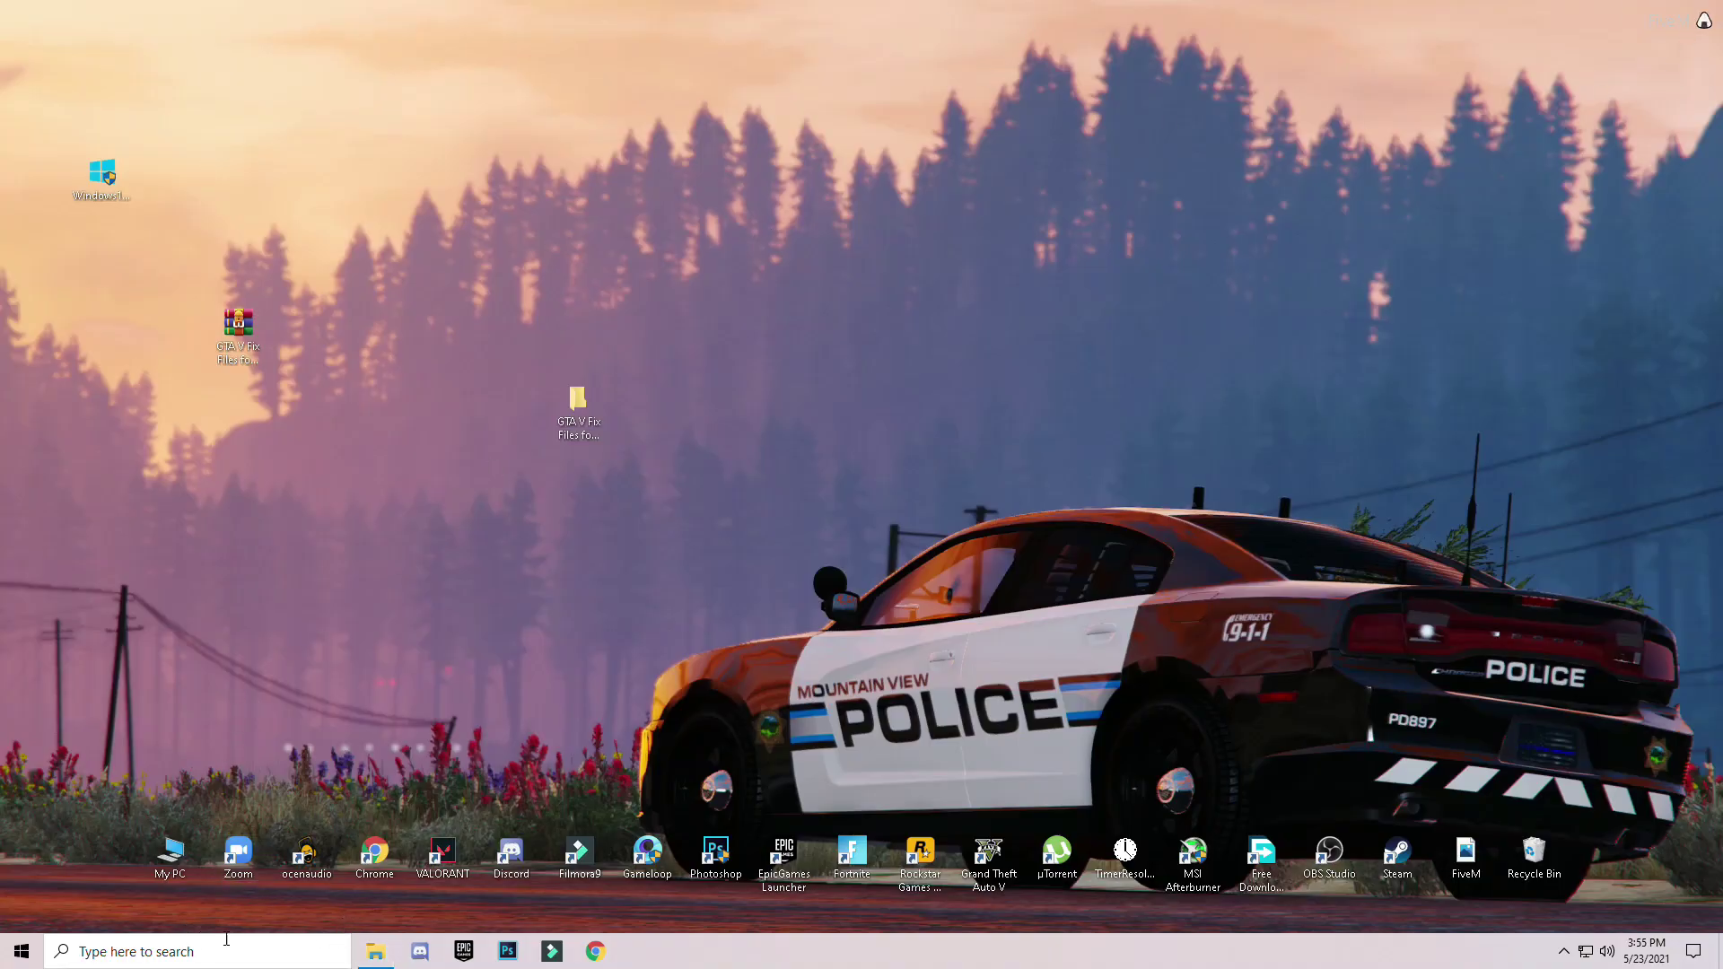
Open the AppData folder by running appdata from the Run dialog
click(131, 950)
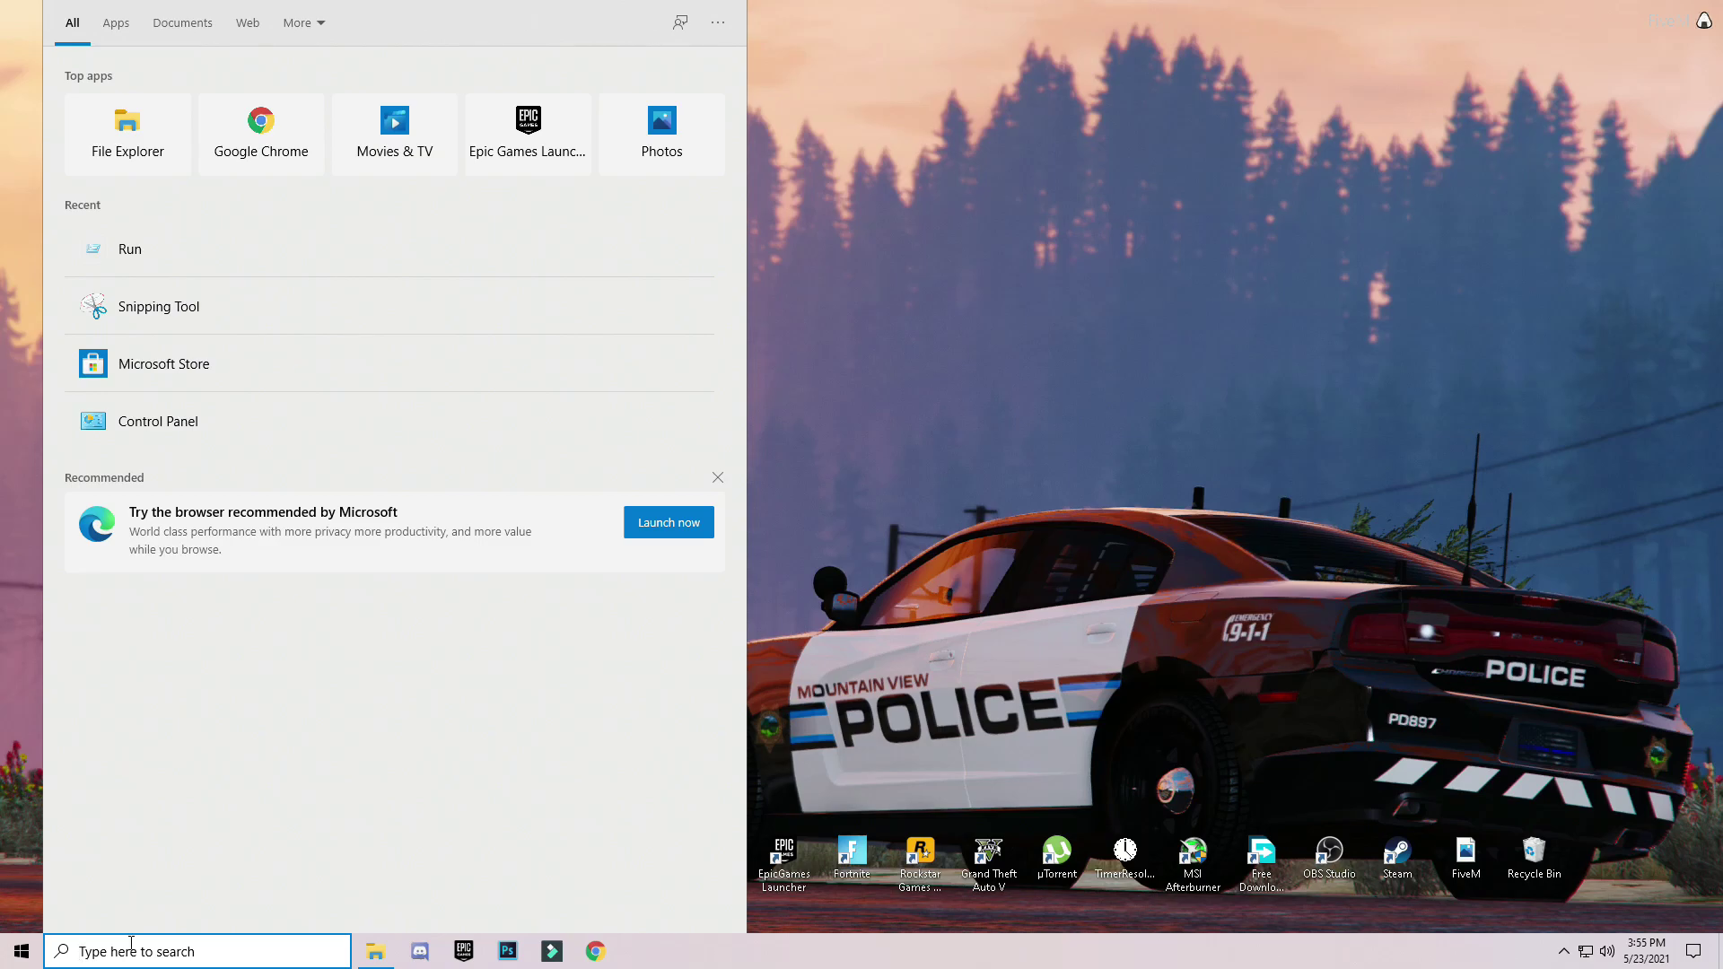
text(run)
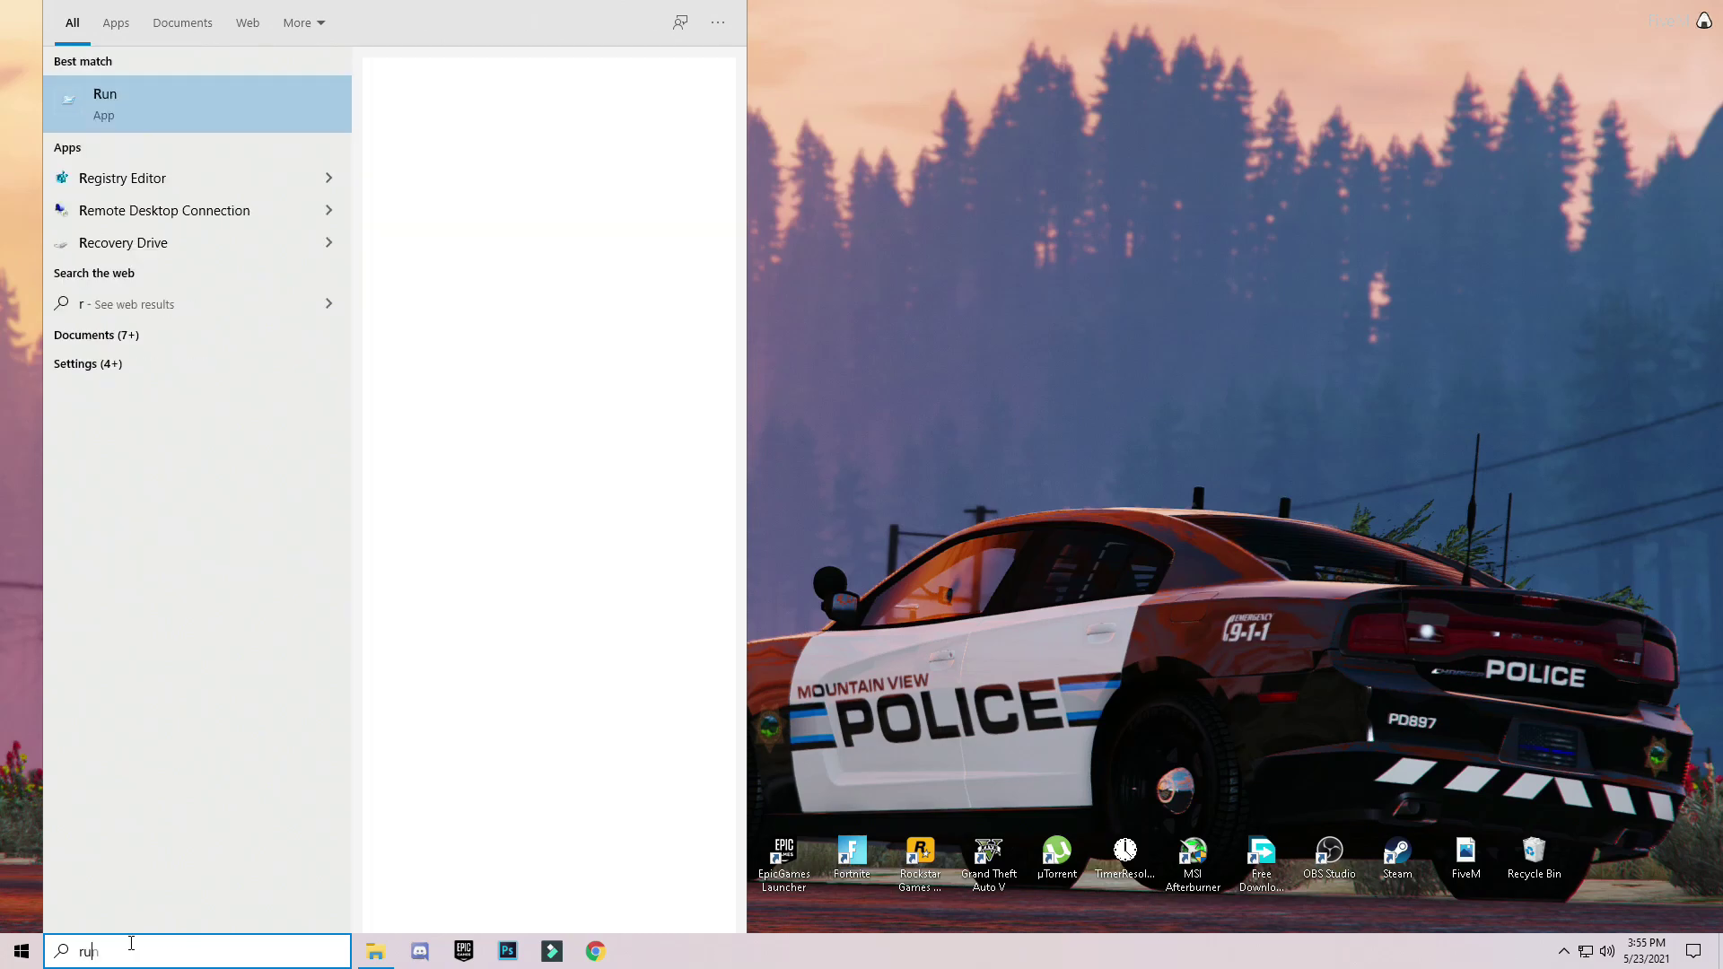
key(Return)
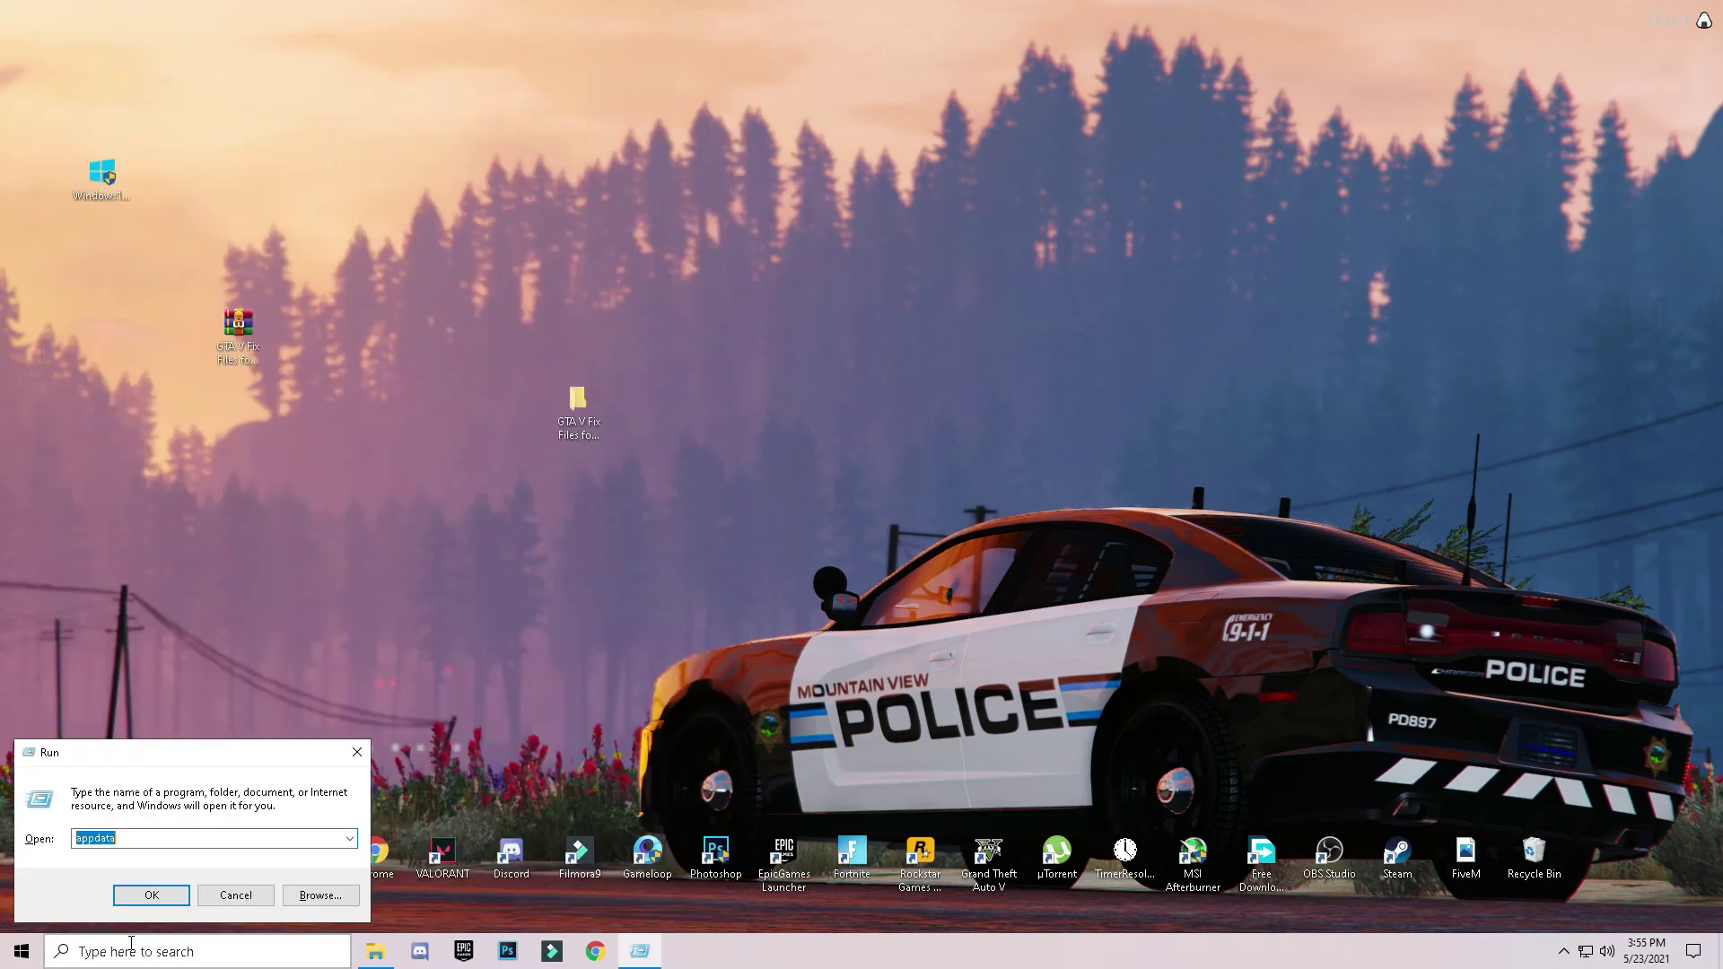
drag(172, 752, 218, 740)
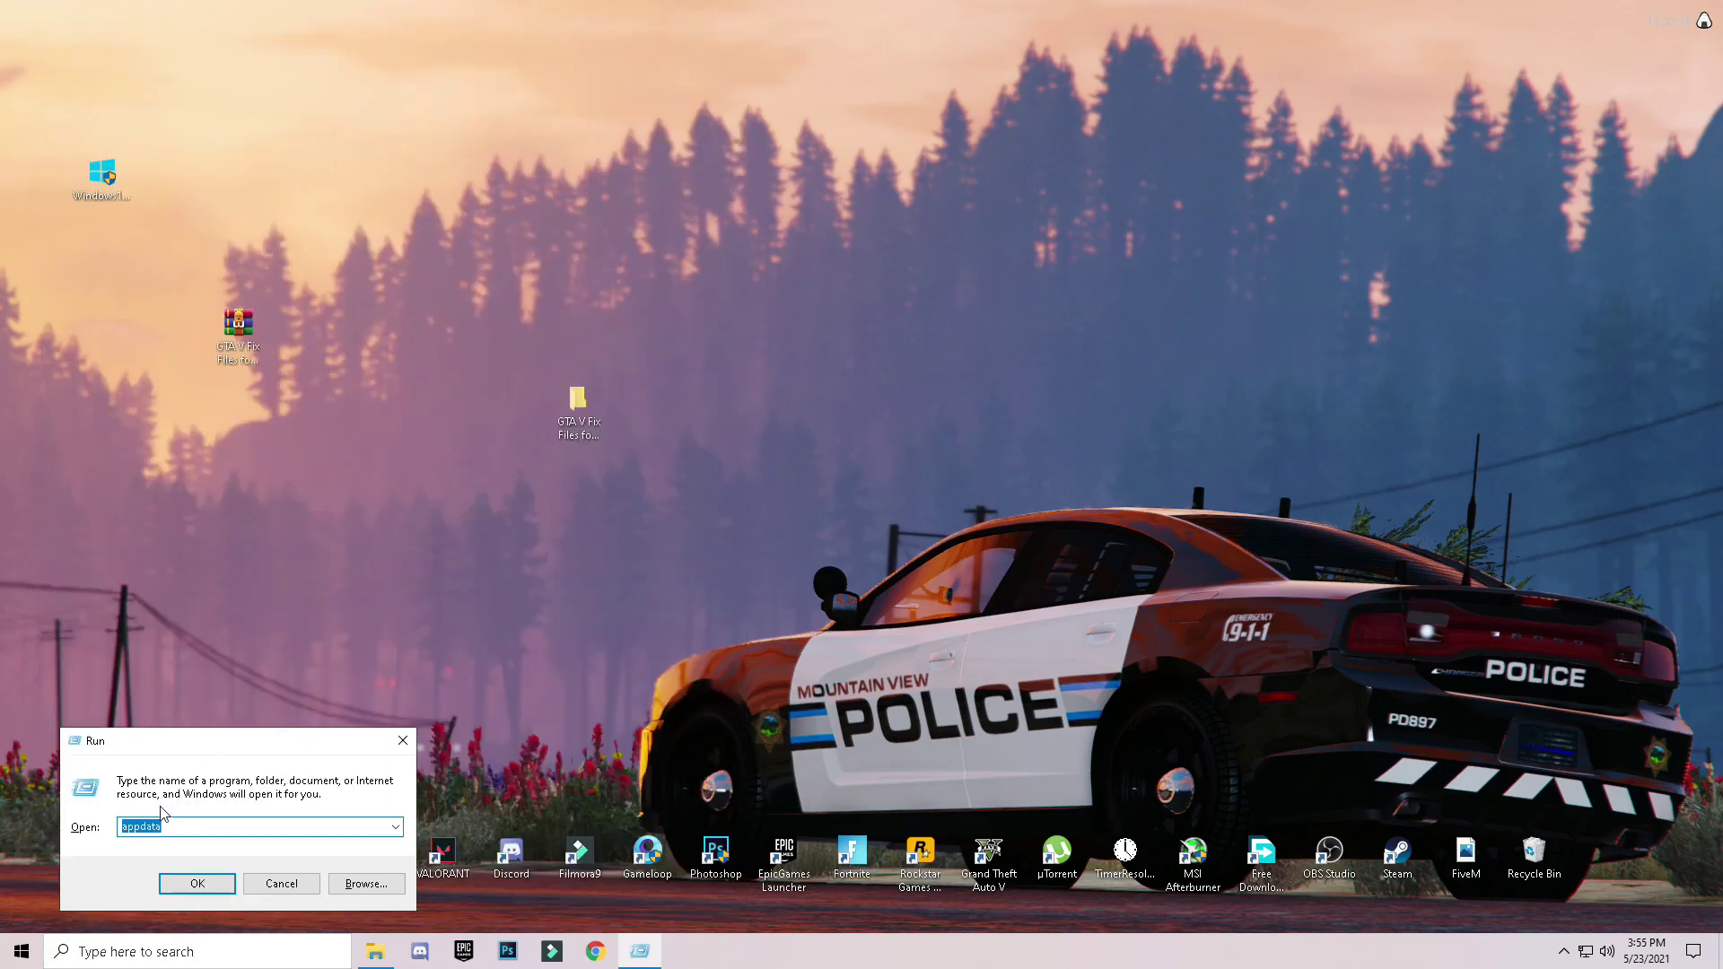
click(180, 825)
click(196, 882)
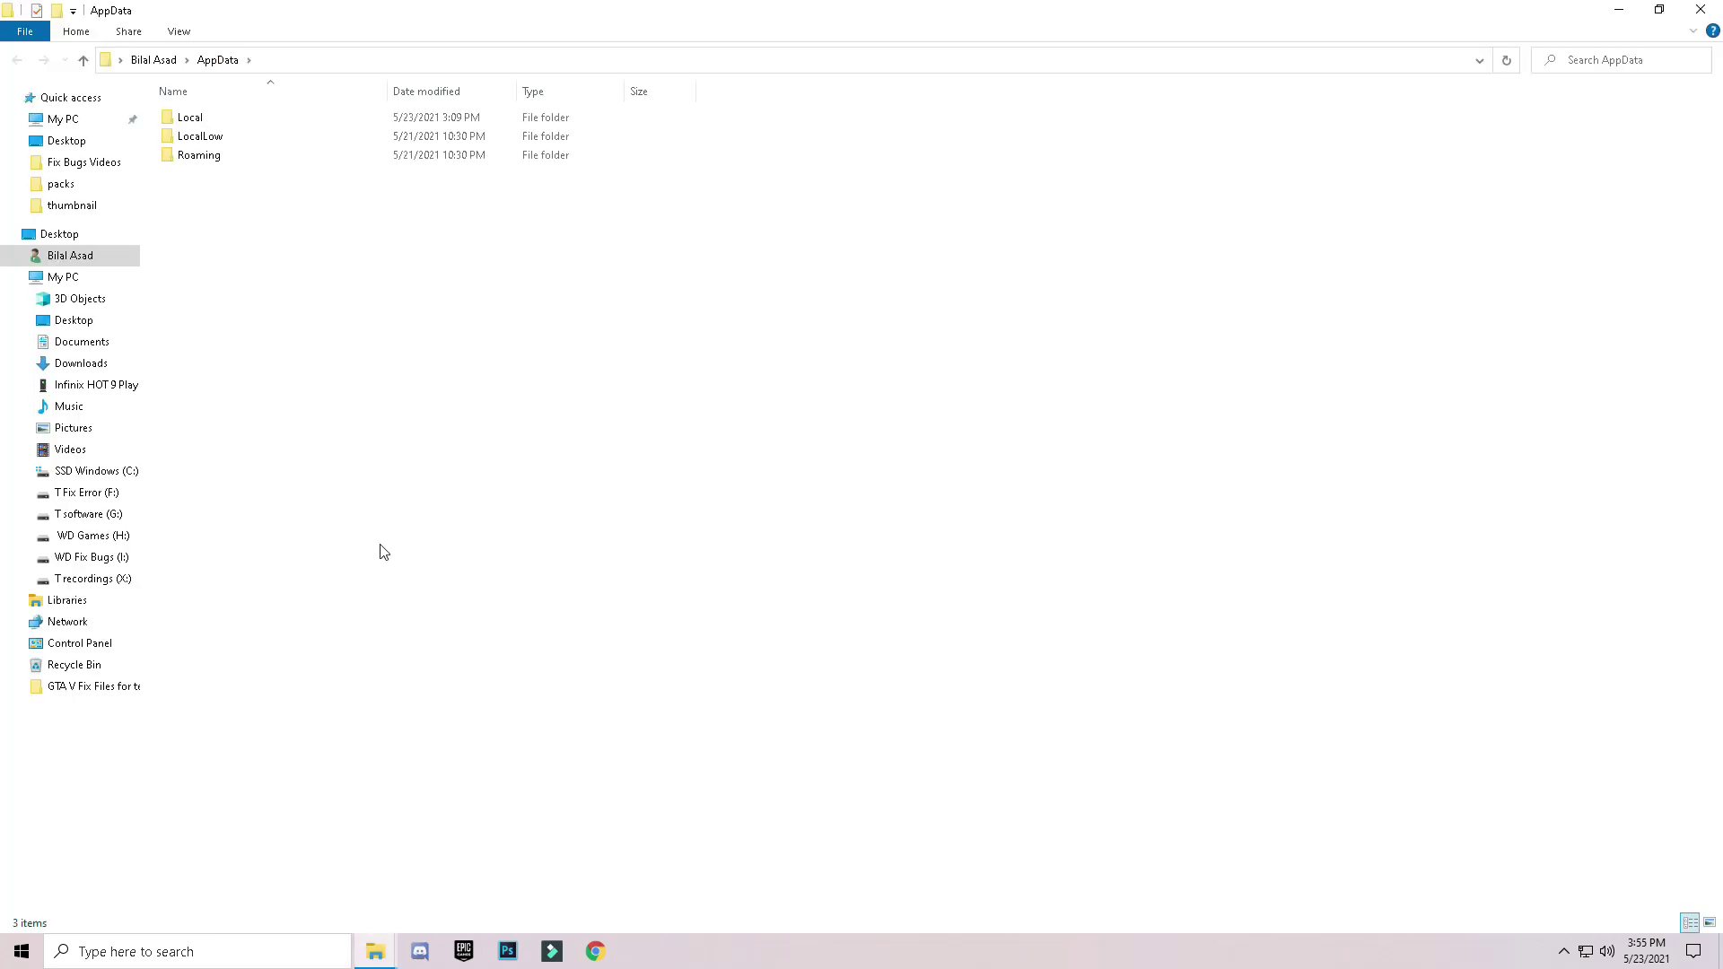
Open the Launcher folder inside Local > Rockstar Games
double_click(194, 119)
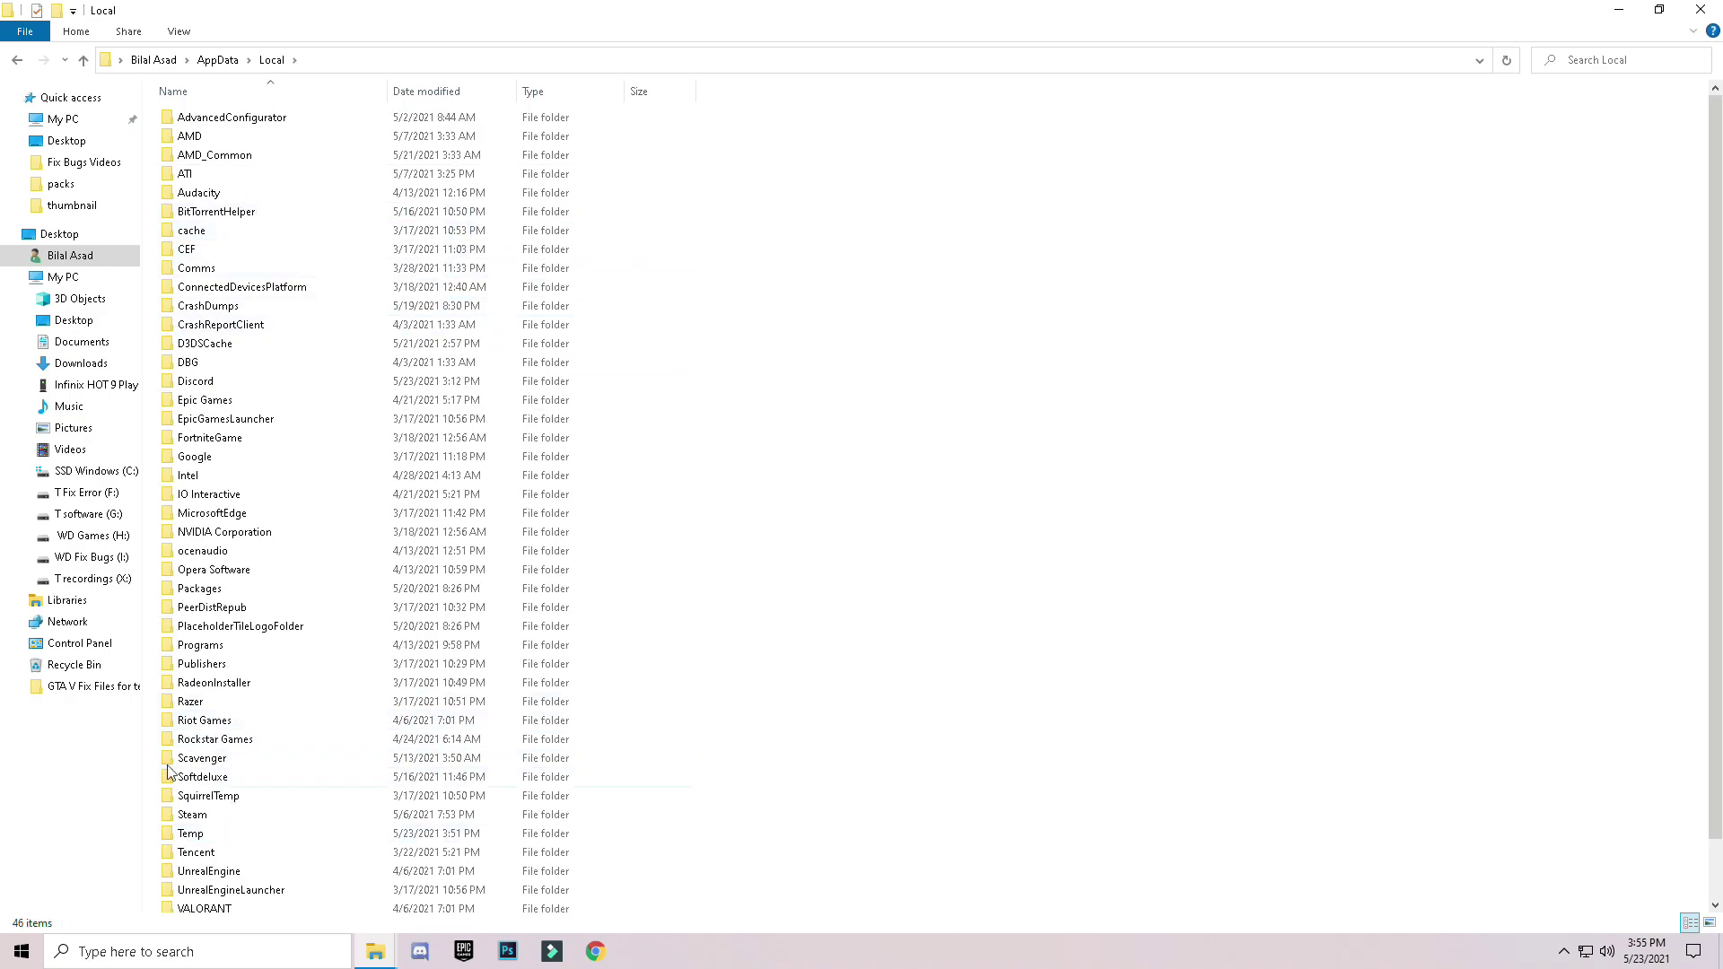
click(197, 740)
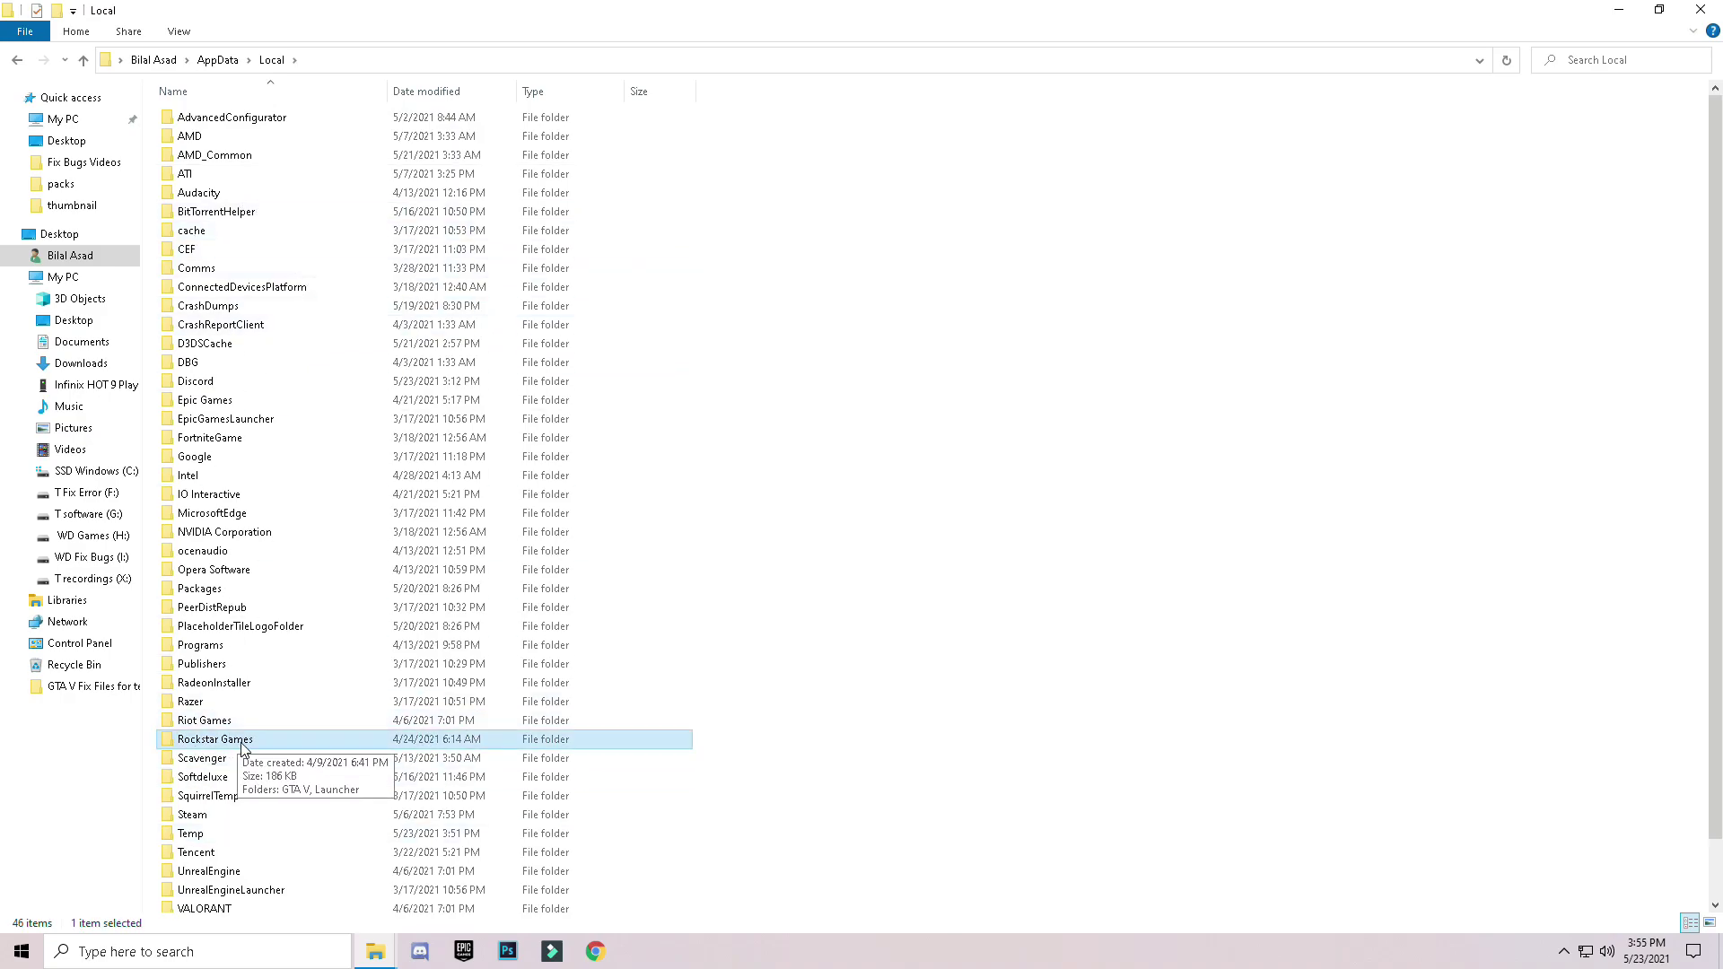
double_click(198, 740)
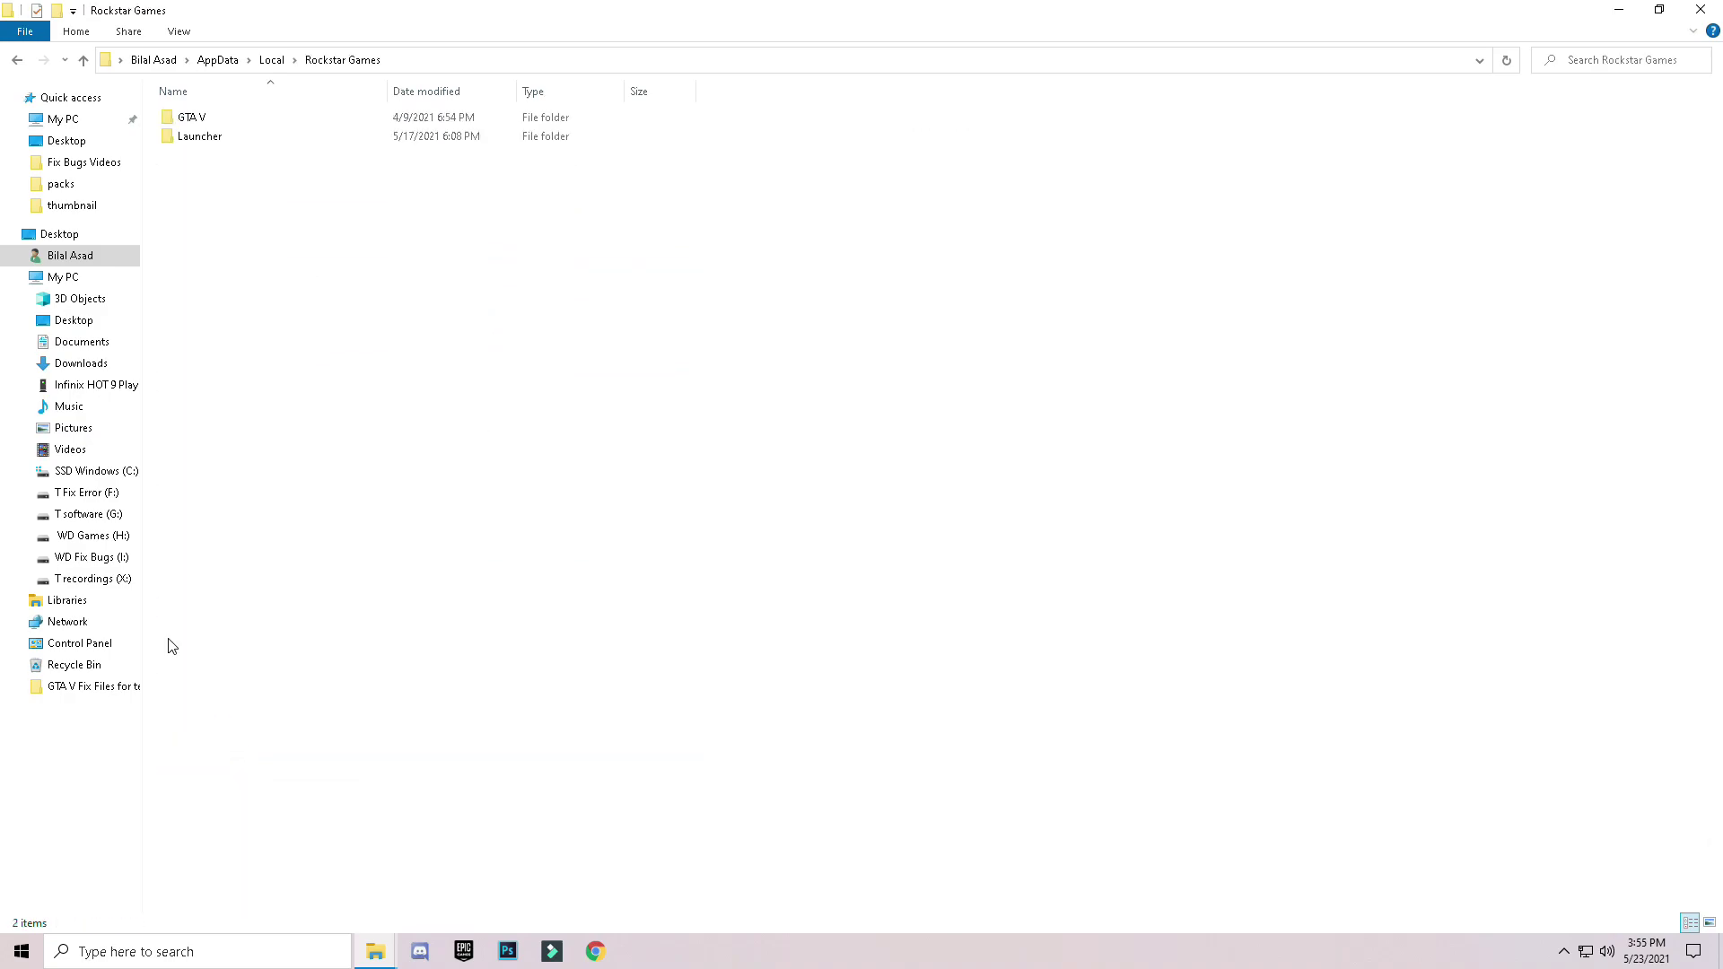
double_click(217, 142)
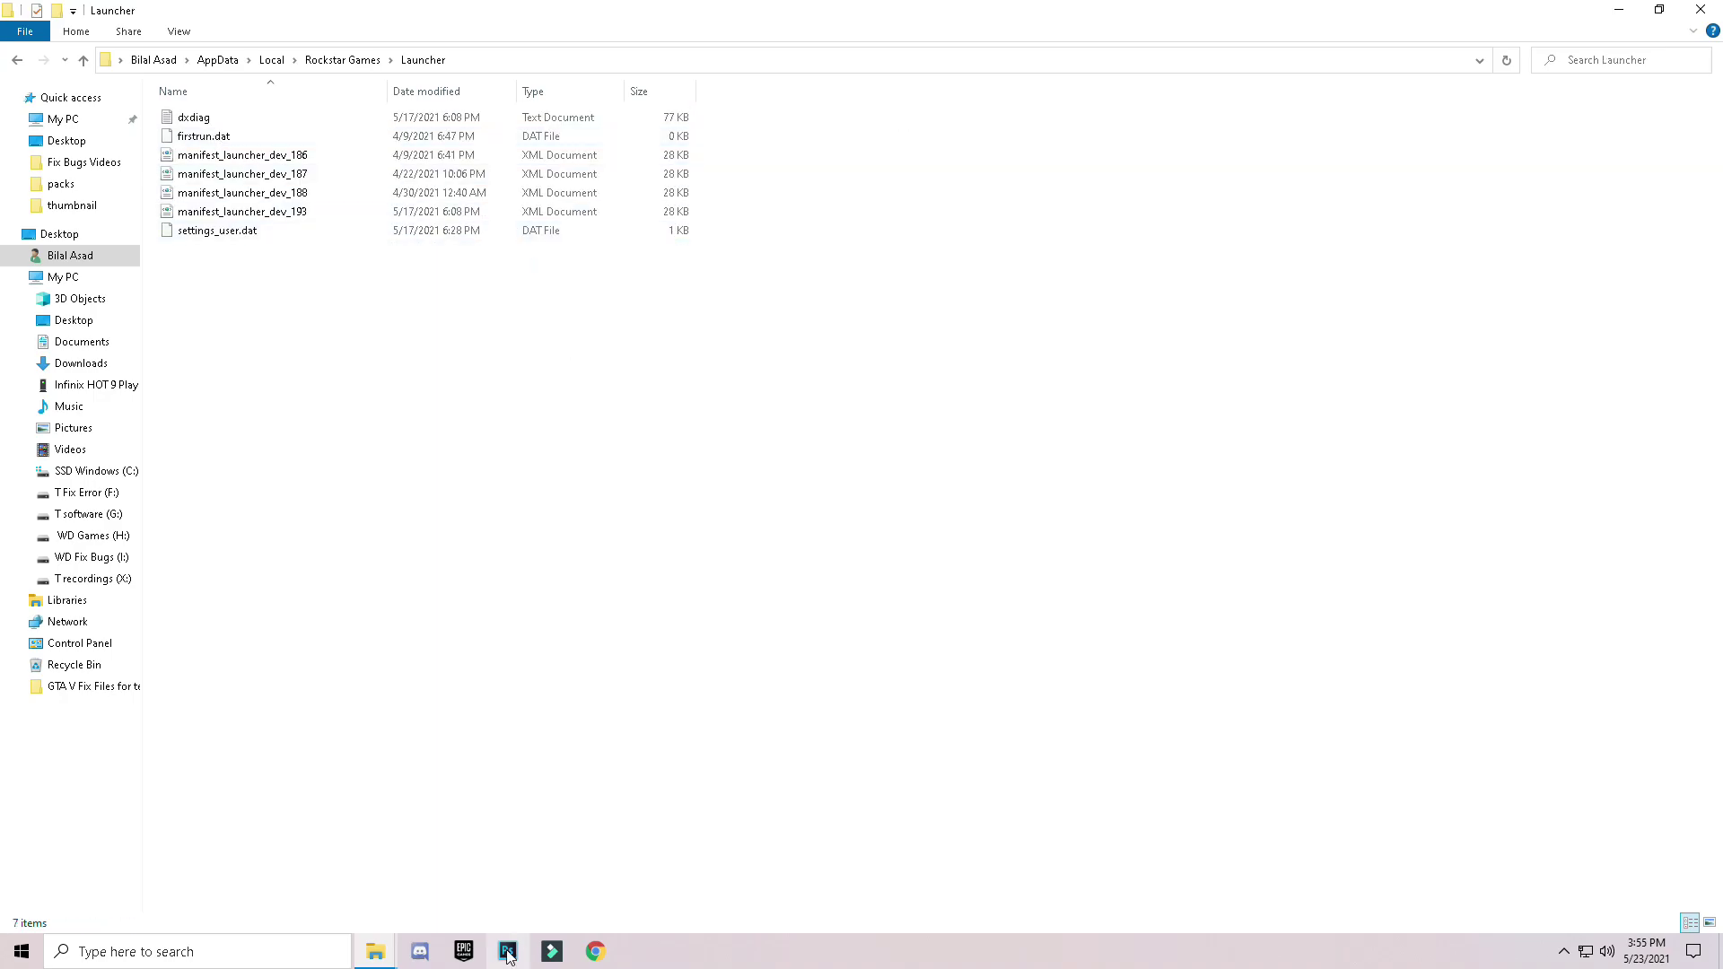
Copy all four files from the GTA V Launcher Pack folder inside GTA V Fix Files for textures glitch
click(1619, 9)
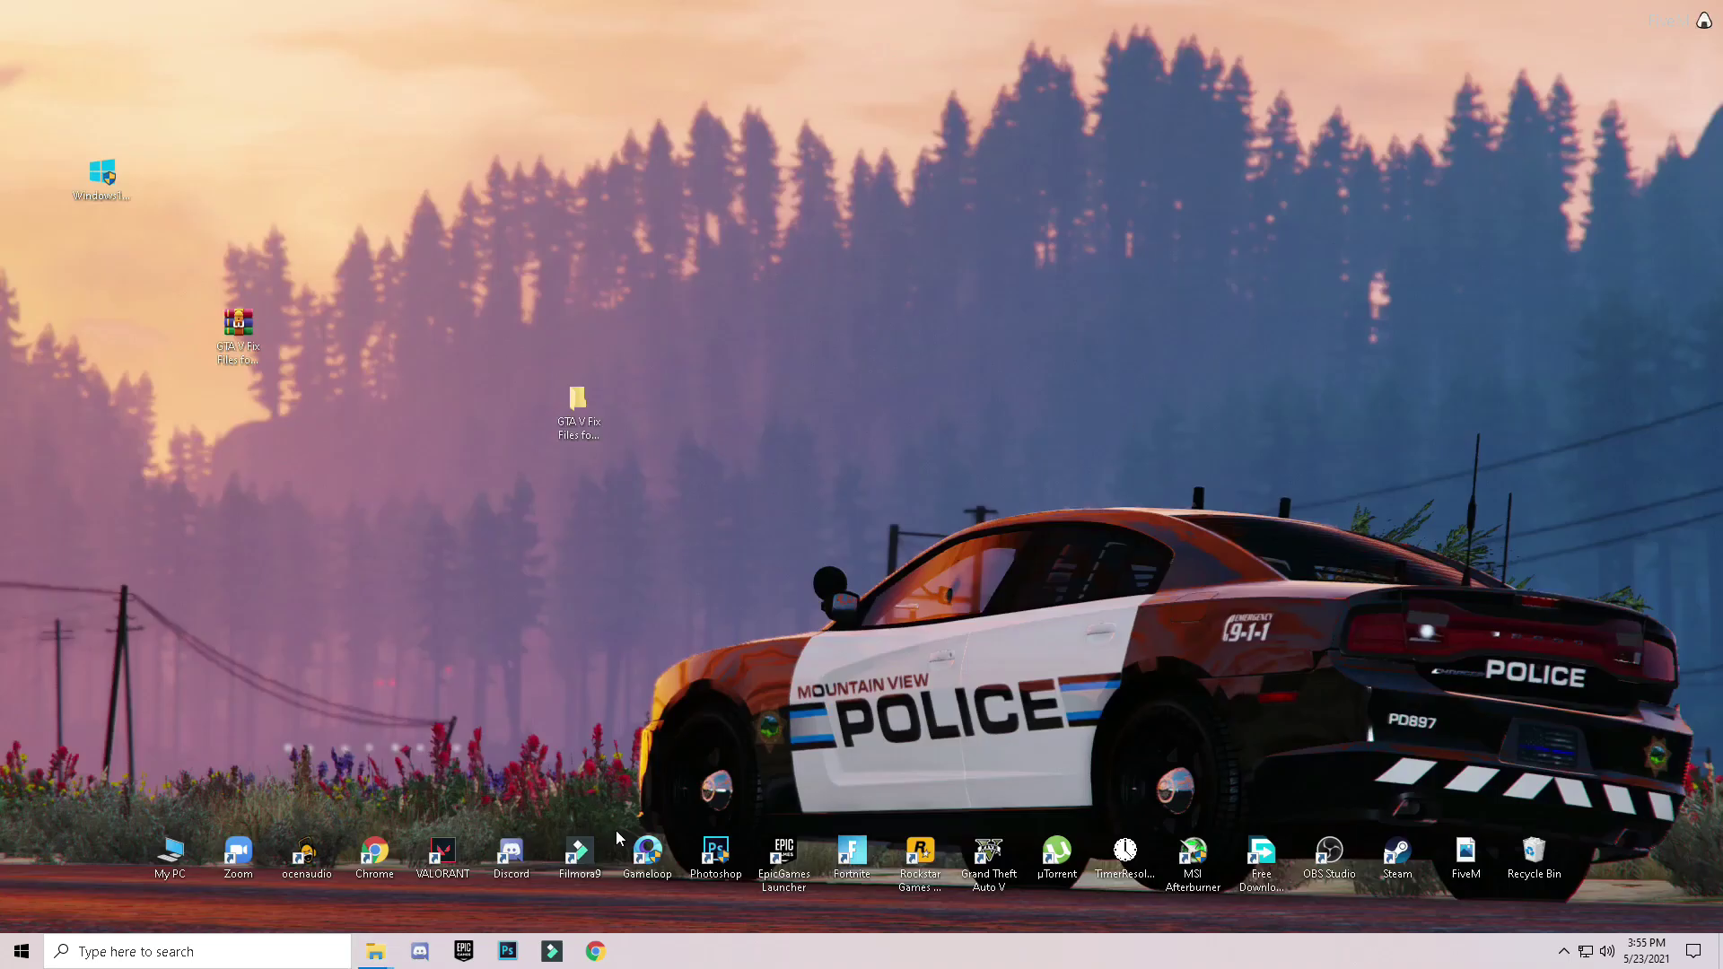
mouse_move(377, 956)
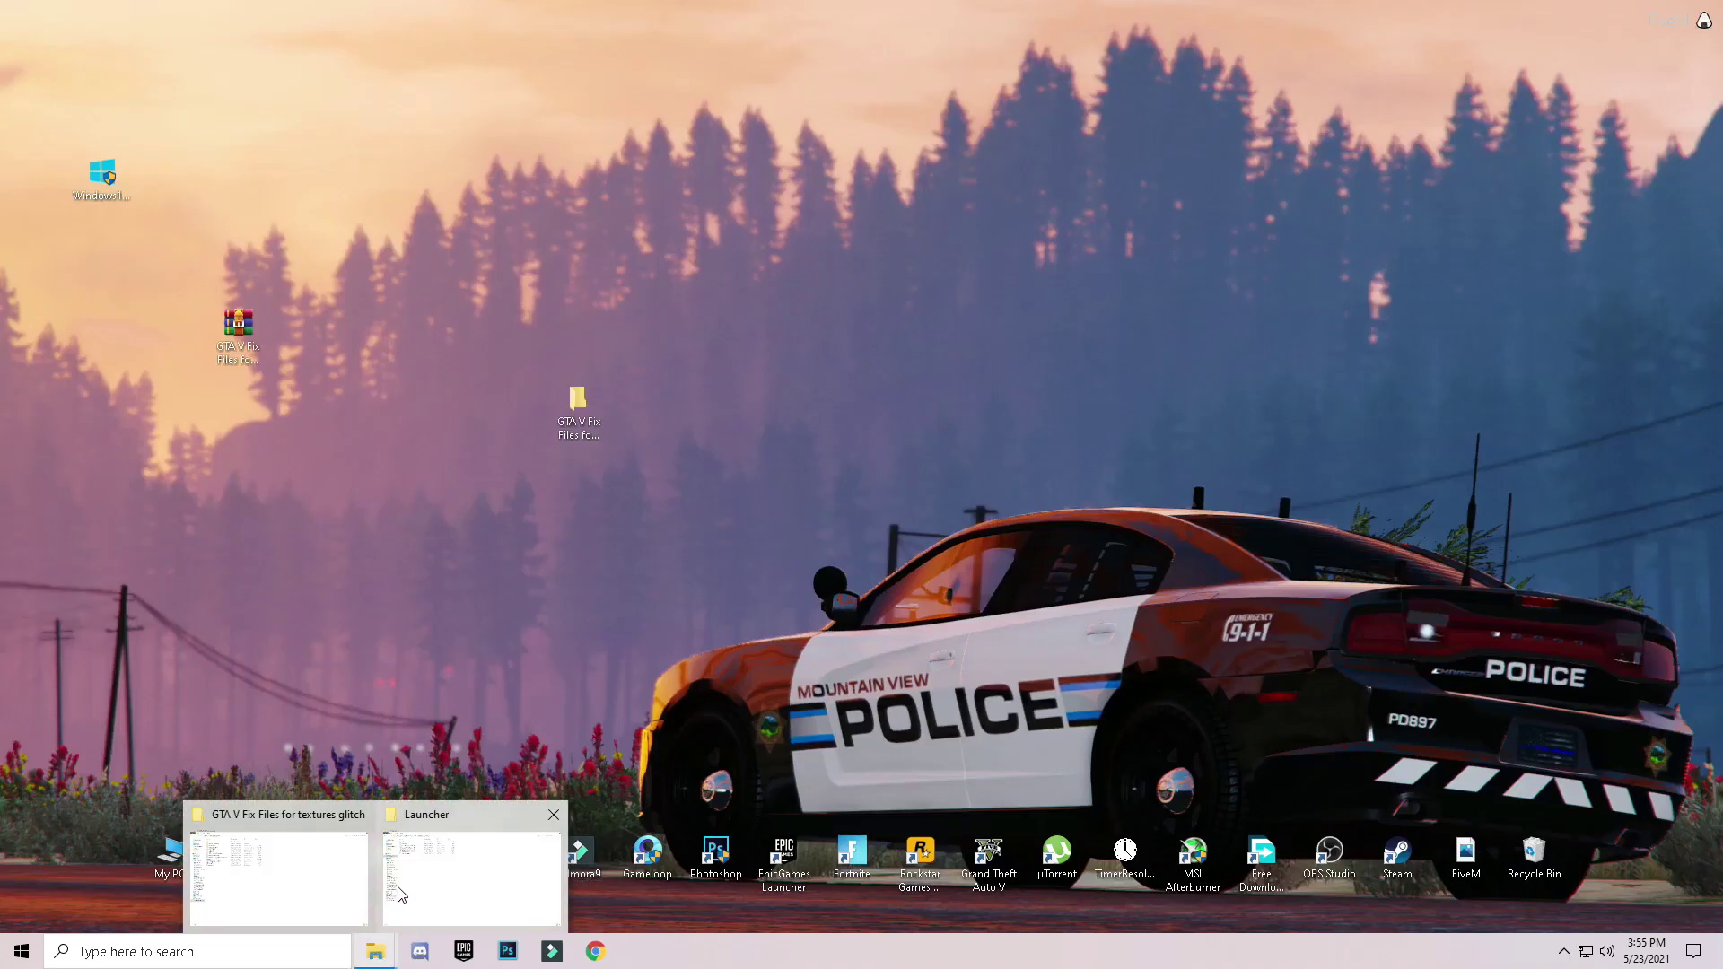
click(344, 884)
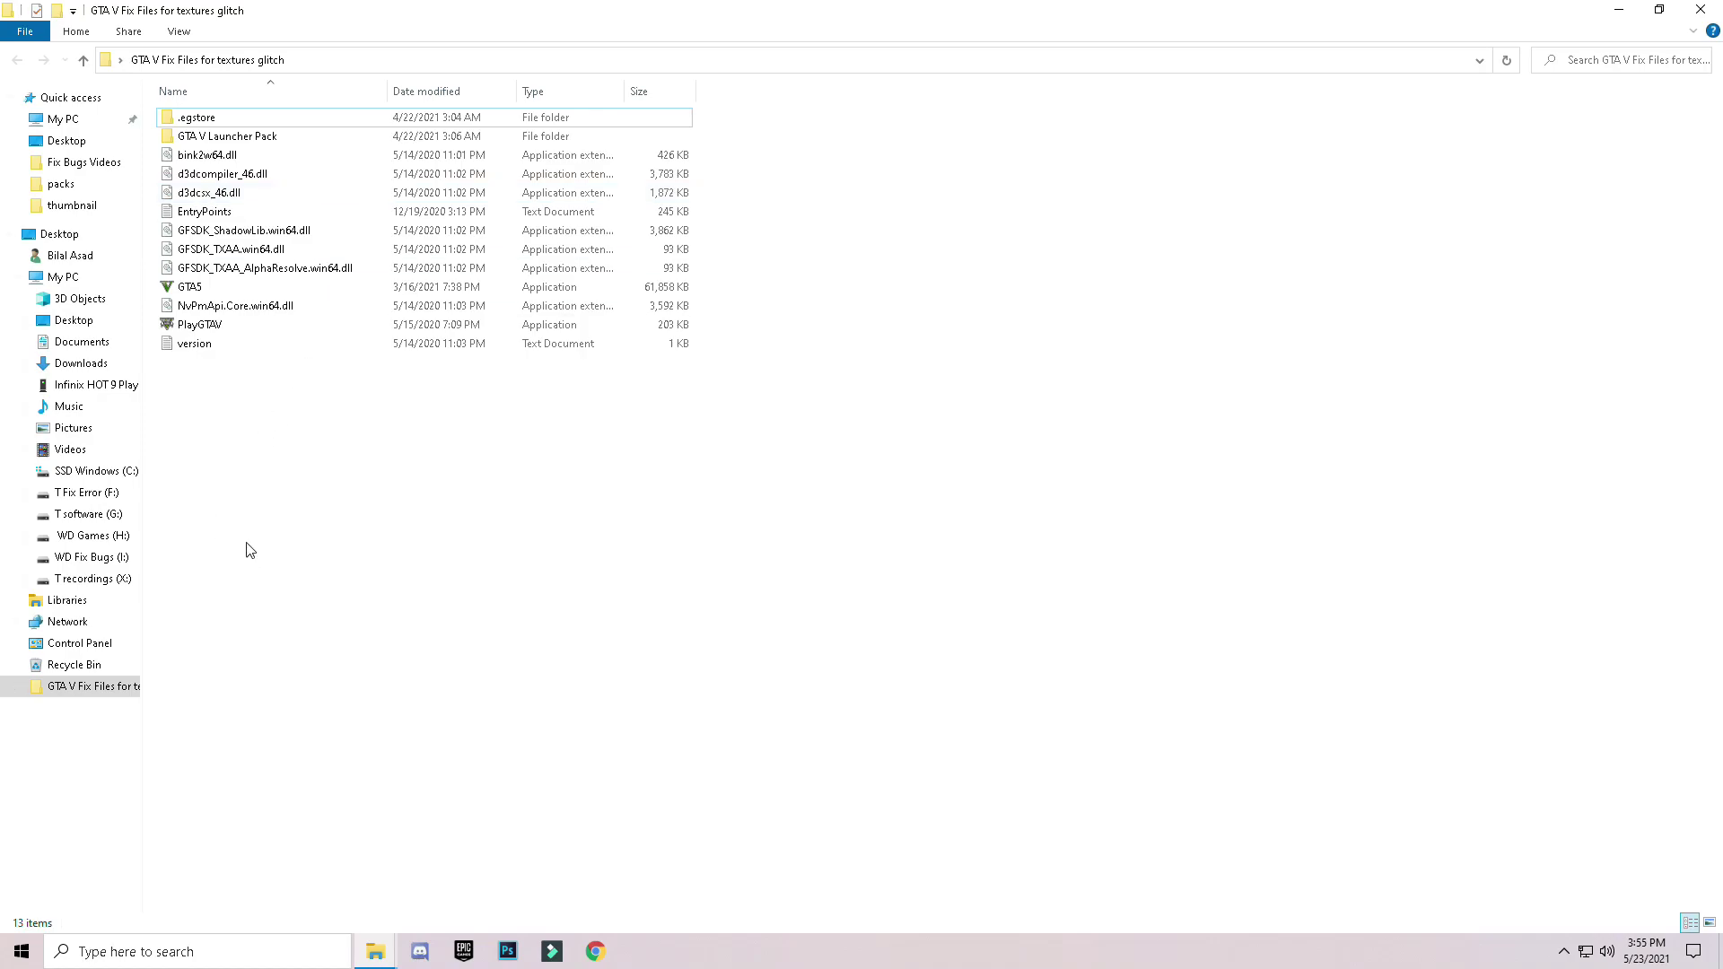
double_click(255, 137)
drag(246, 231, 199, 117)
right_click(200, 117)
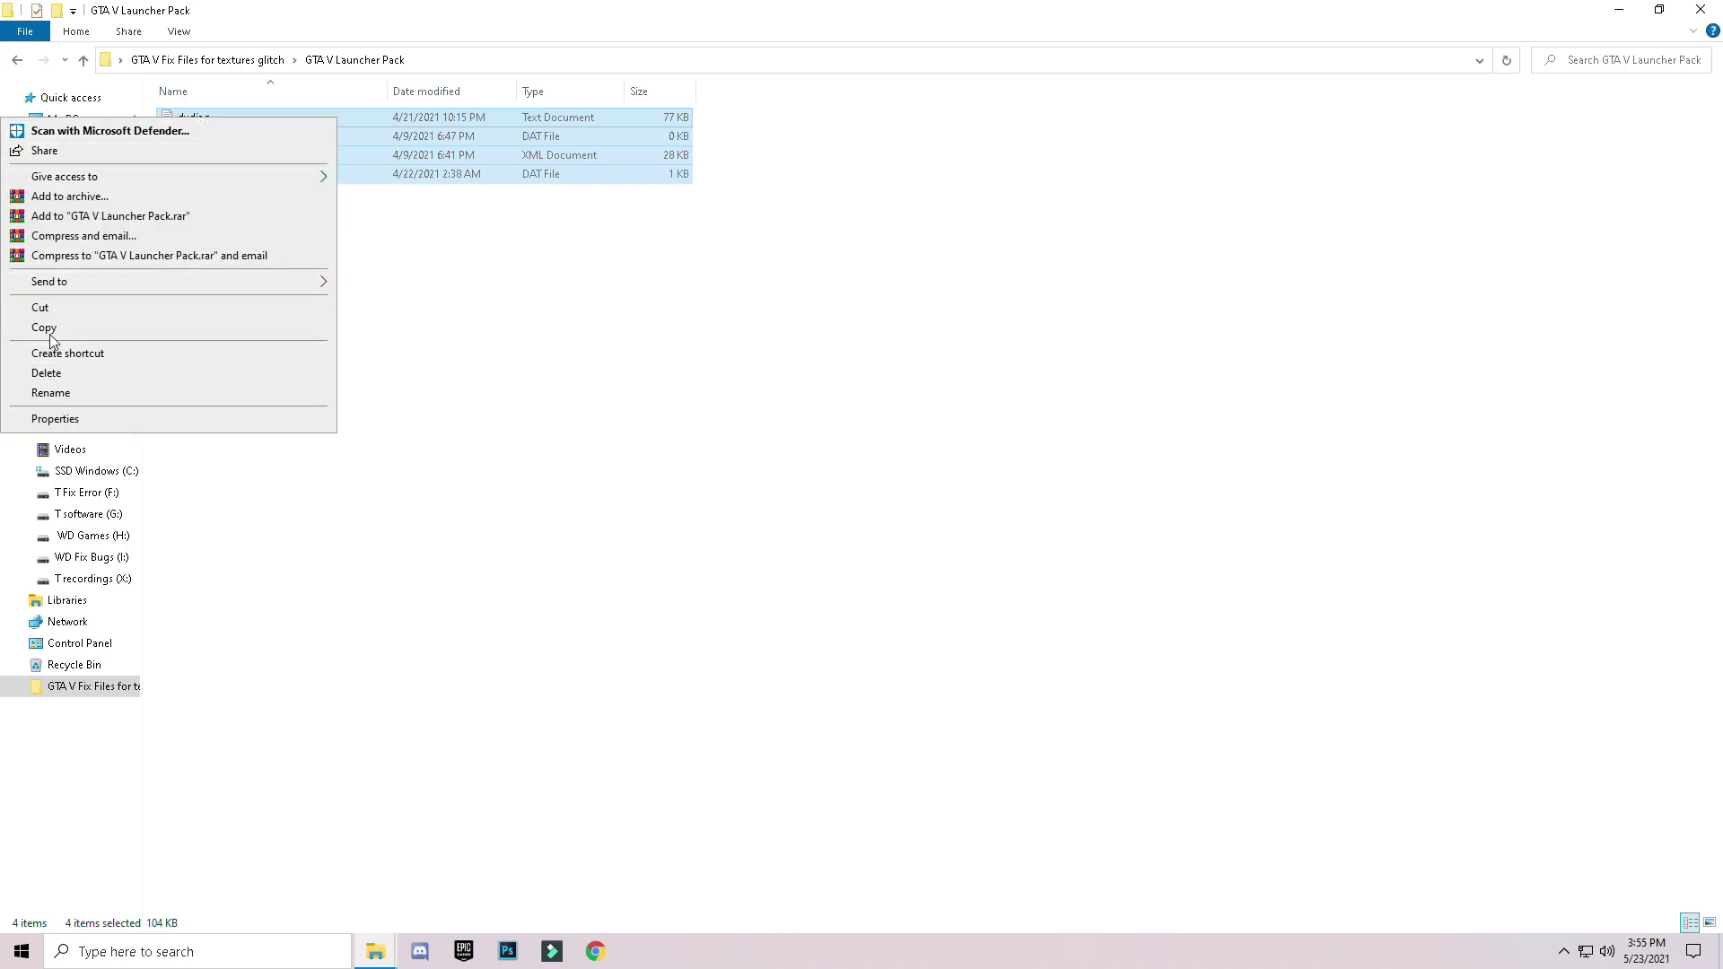
click(83, 332)
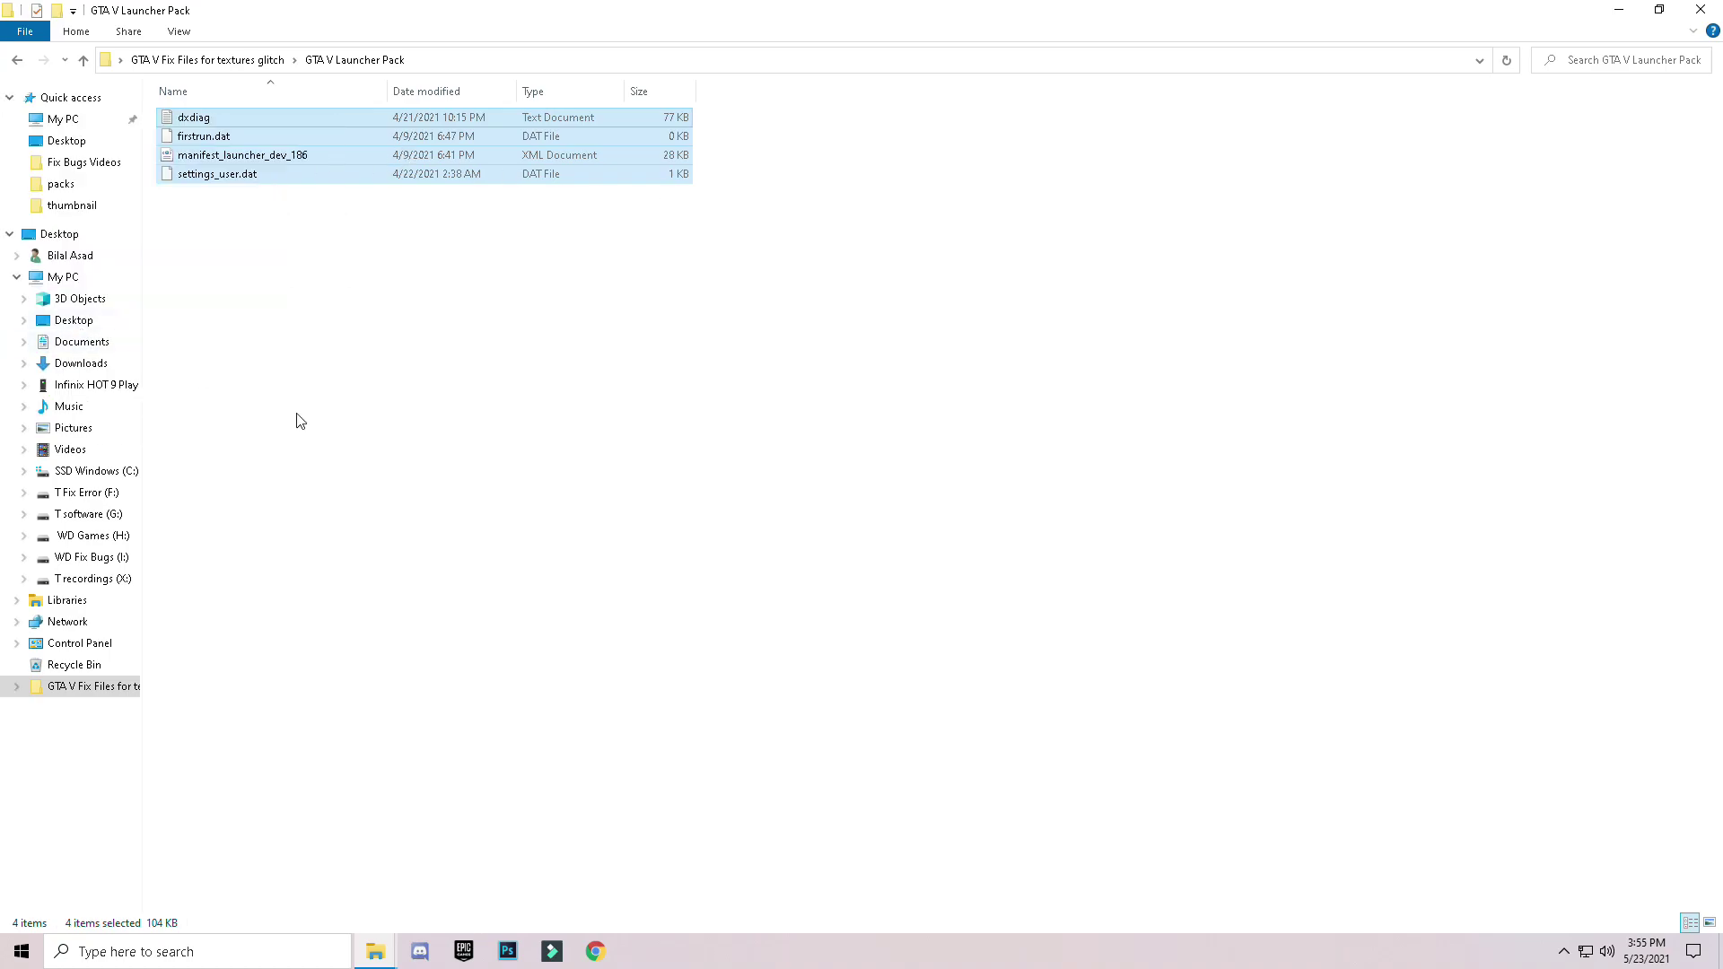
Paste the copied launcher files into the Rockstar Games Launcher folder, replacing the files in the destination, and close that window
click(375, 952)
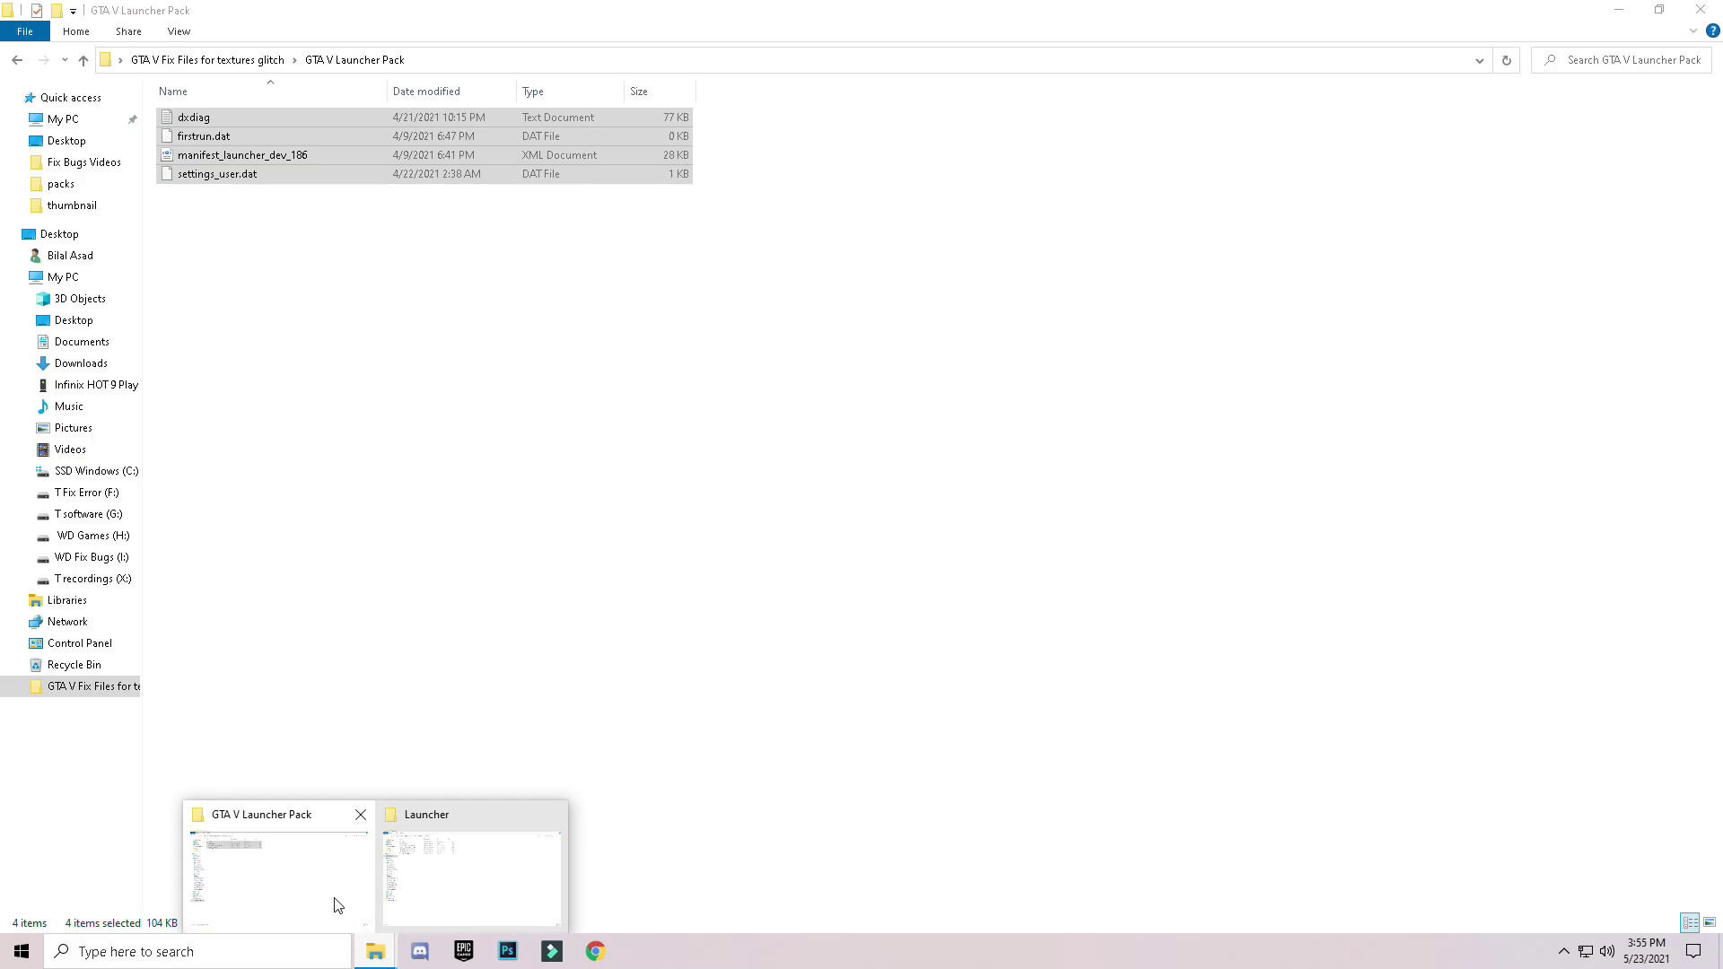
click(457, 868)
right_click(348, 414)
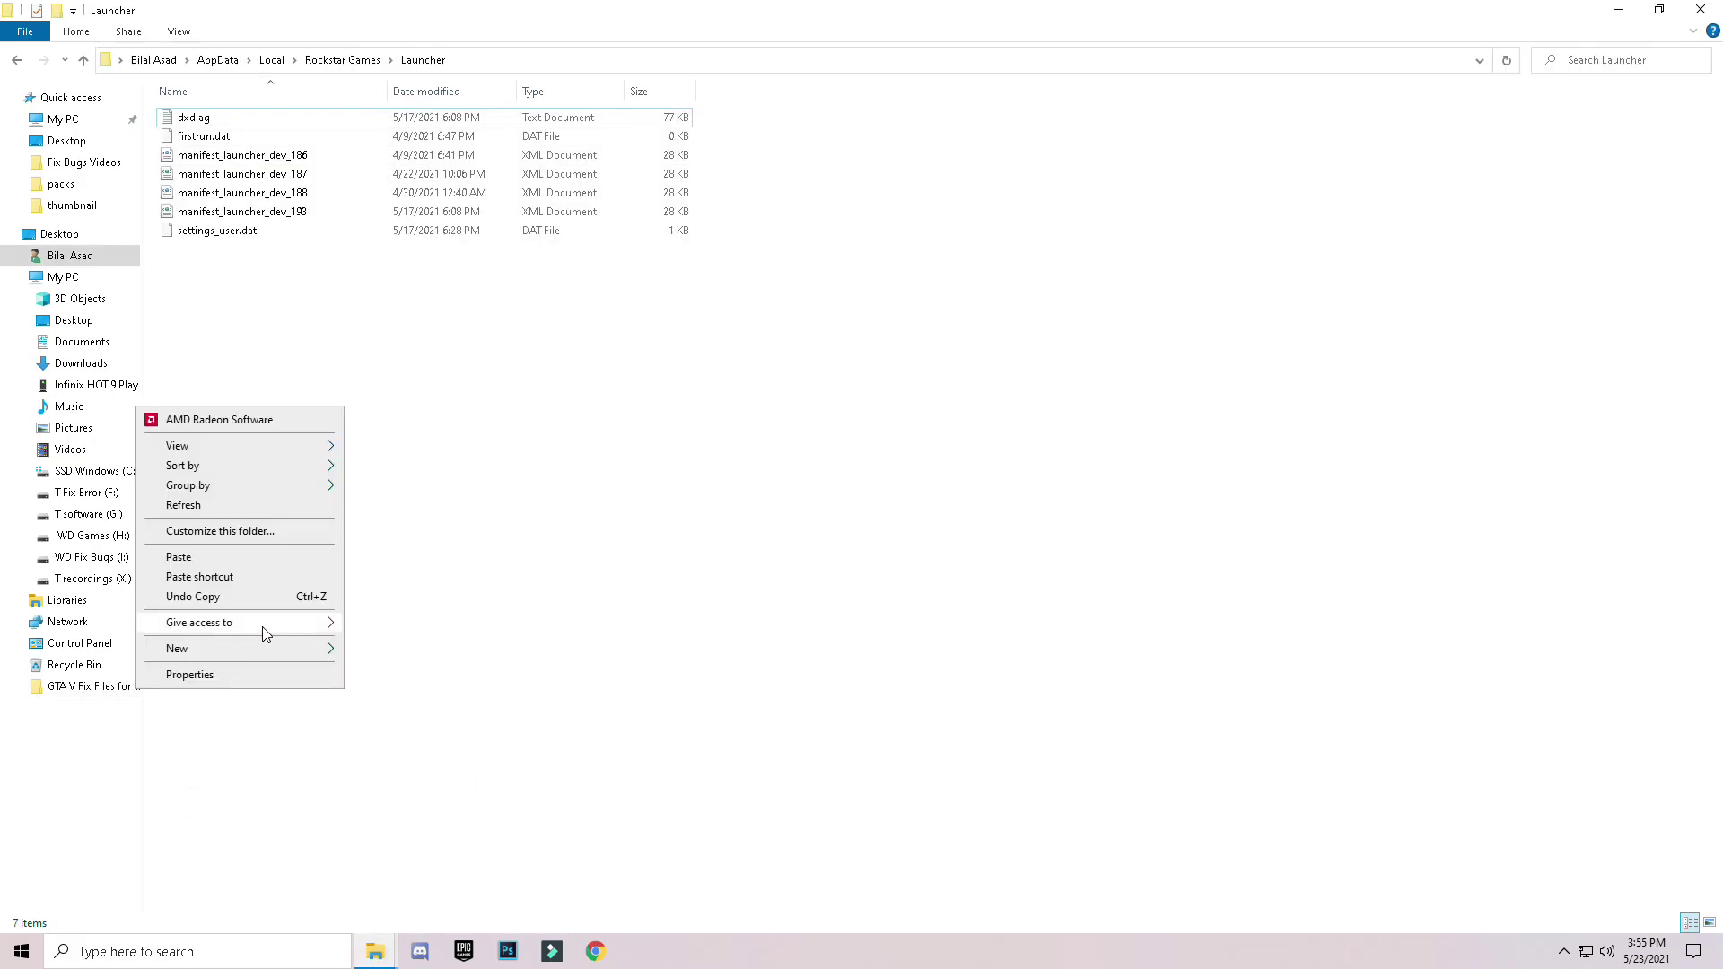
right_click(687, 518)
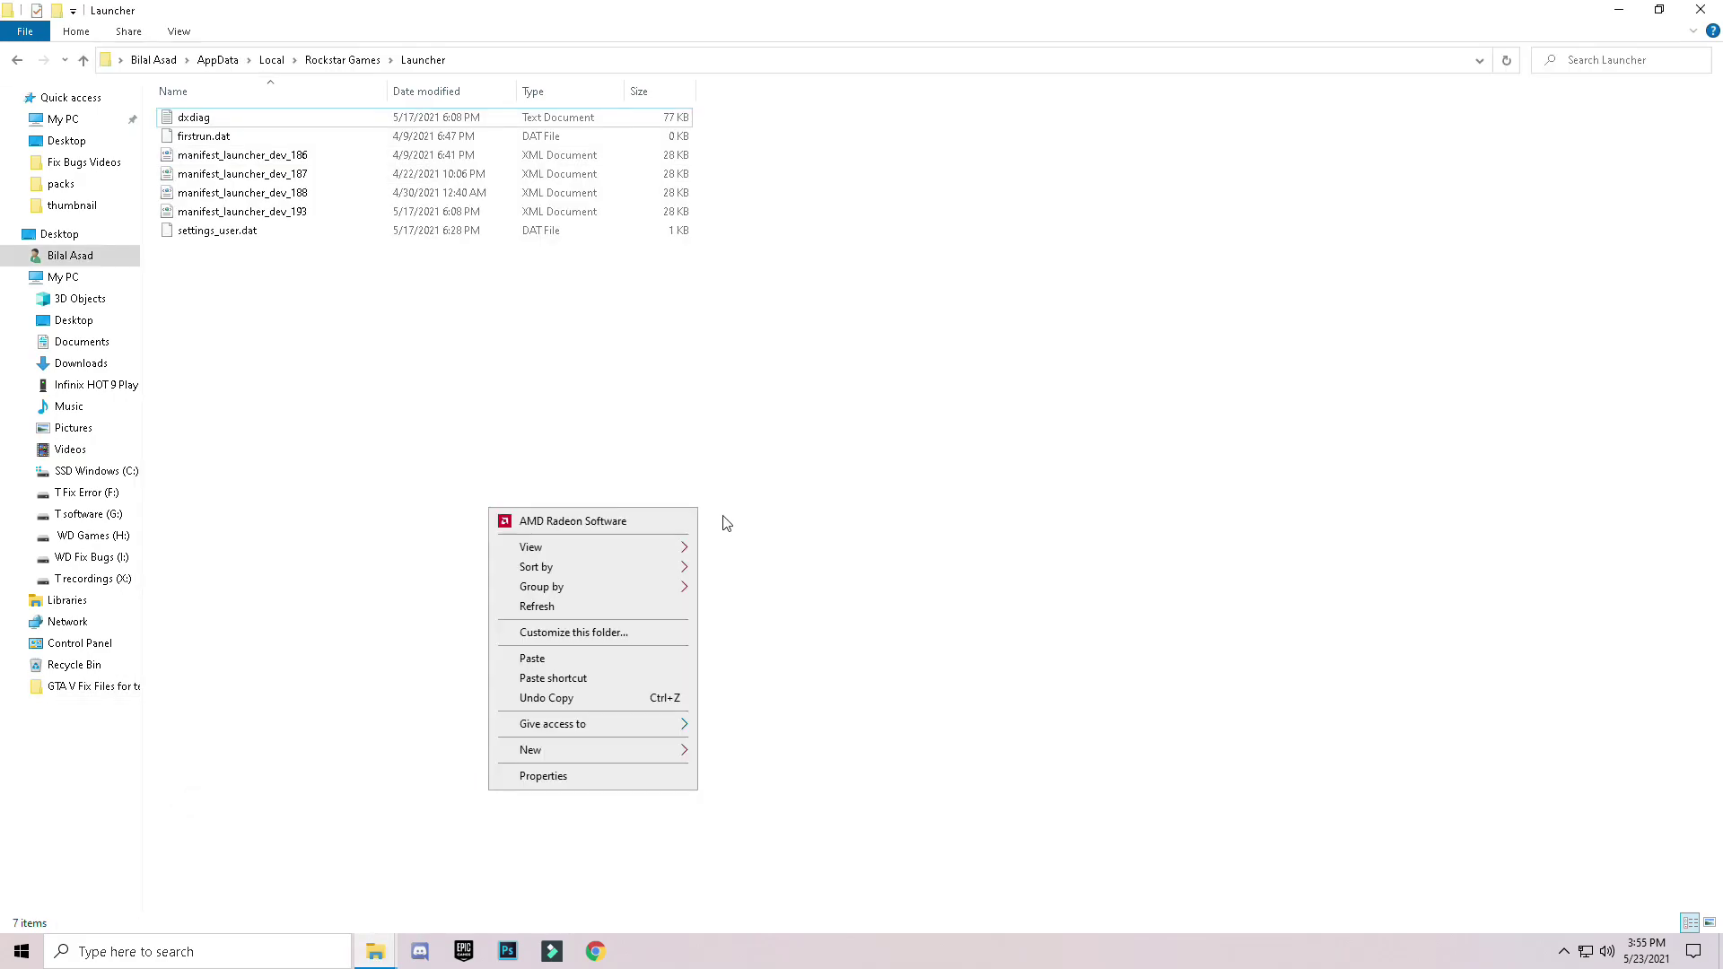
click(525, 661)
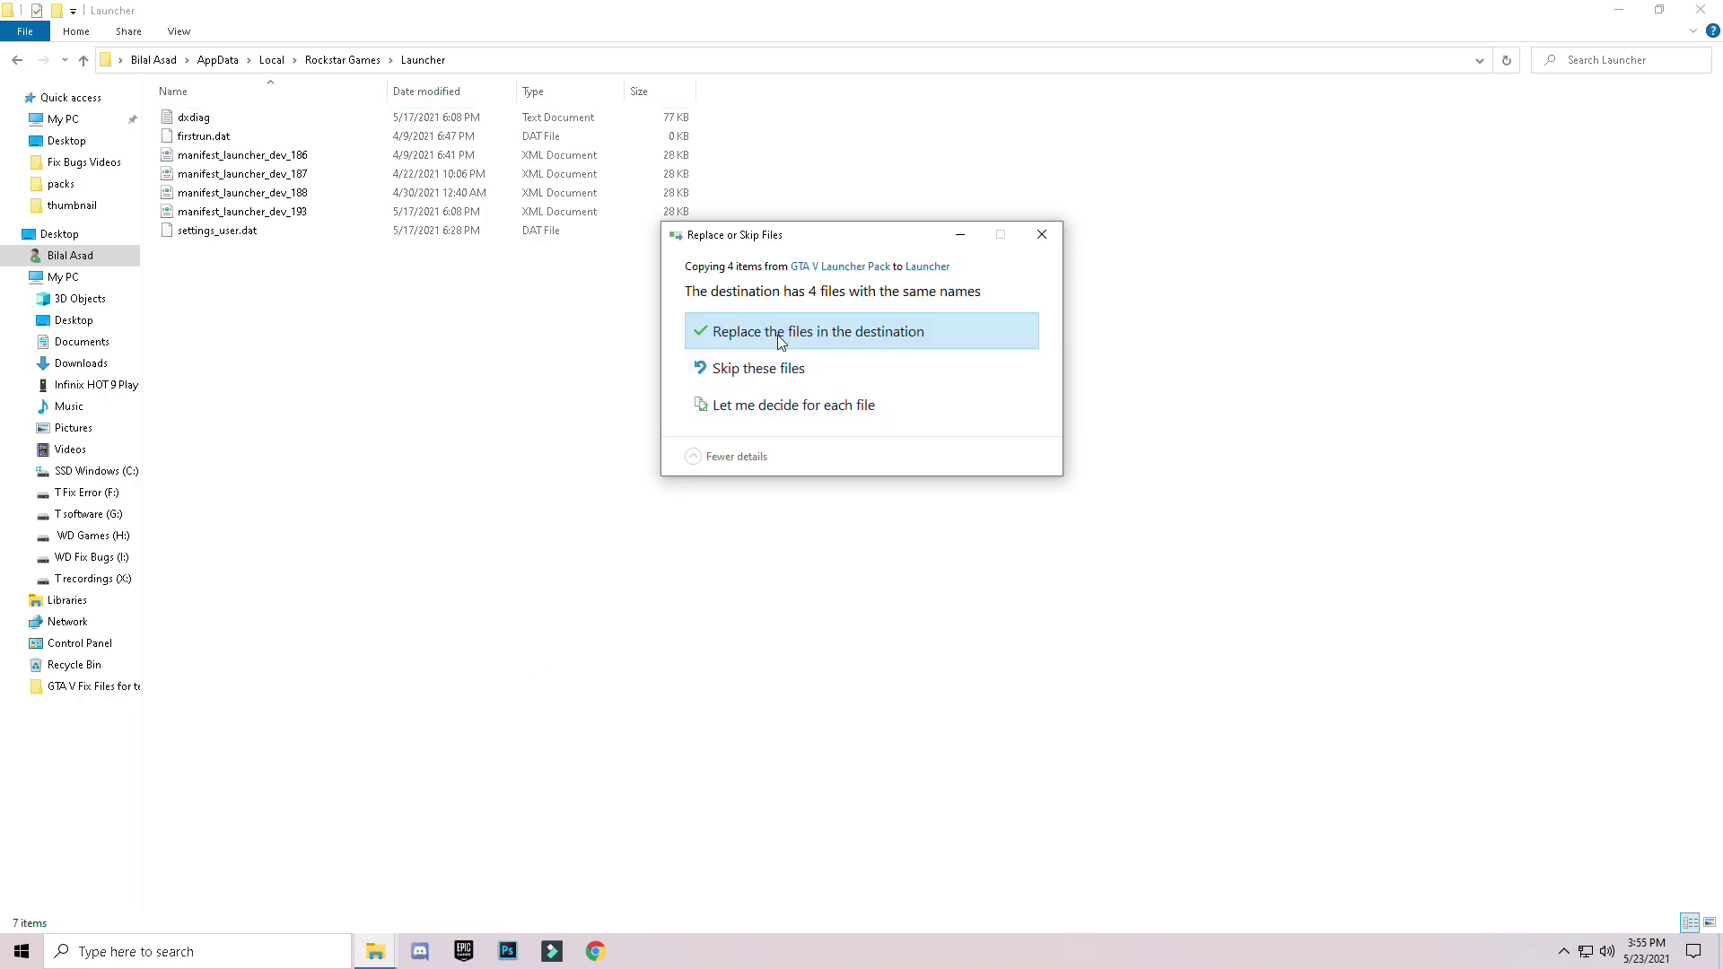
click(779, 339)
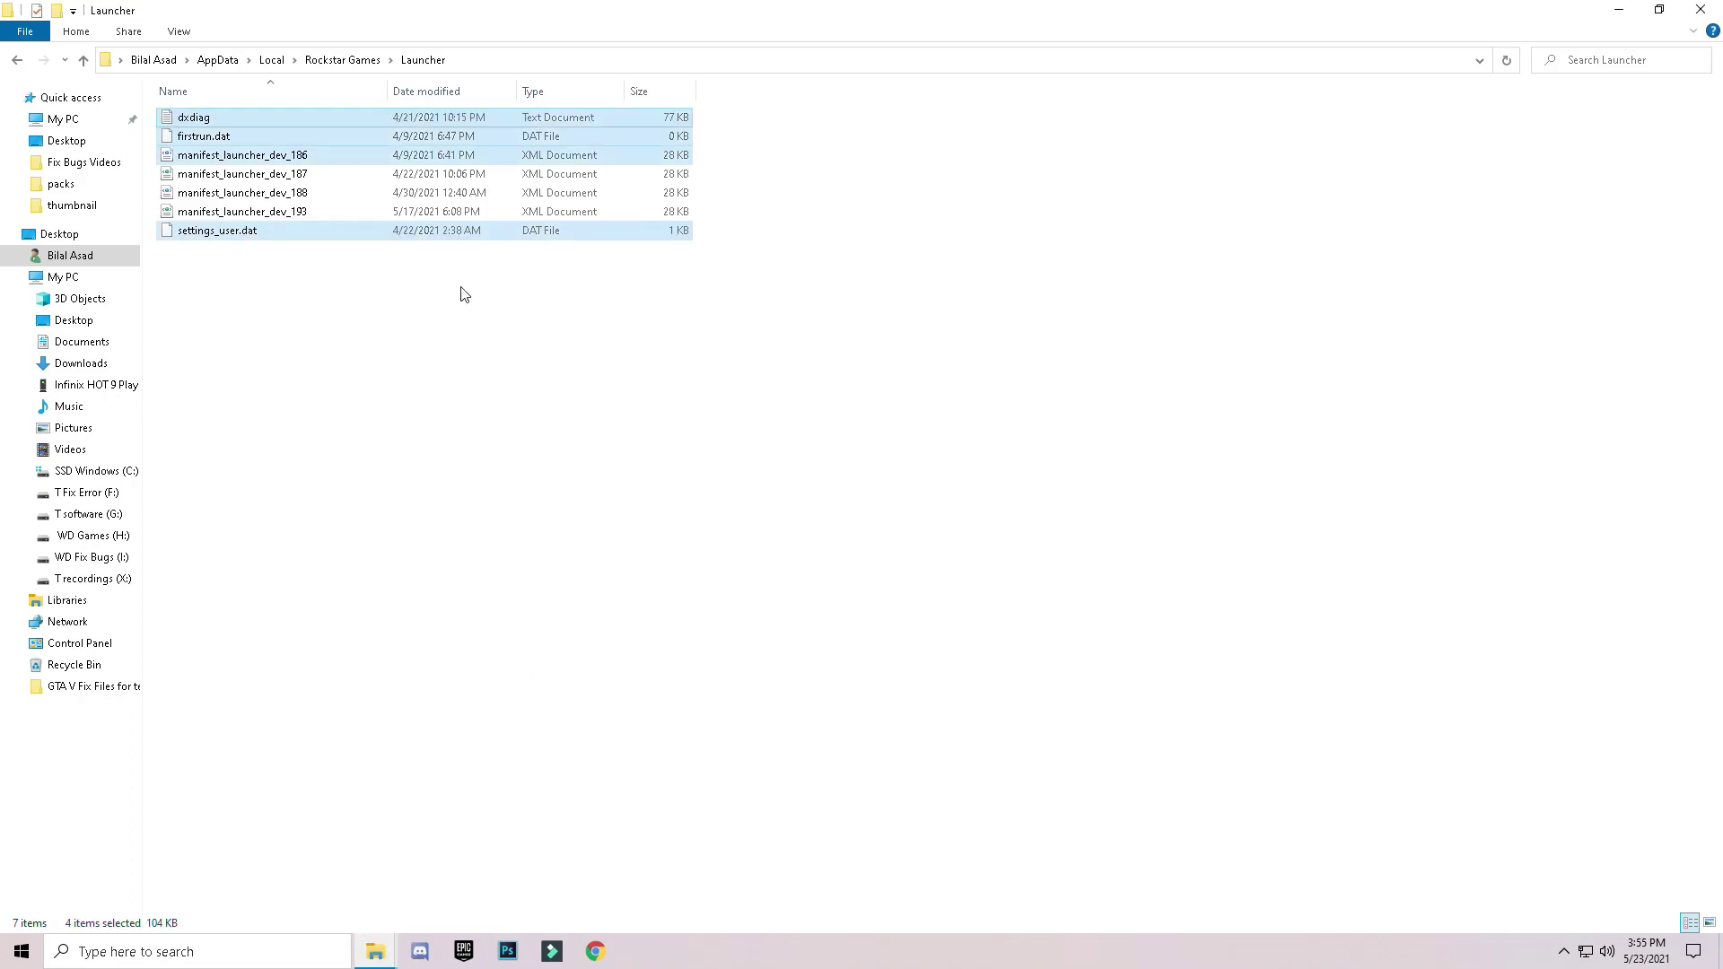
click(1691, 9)
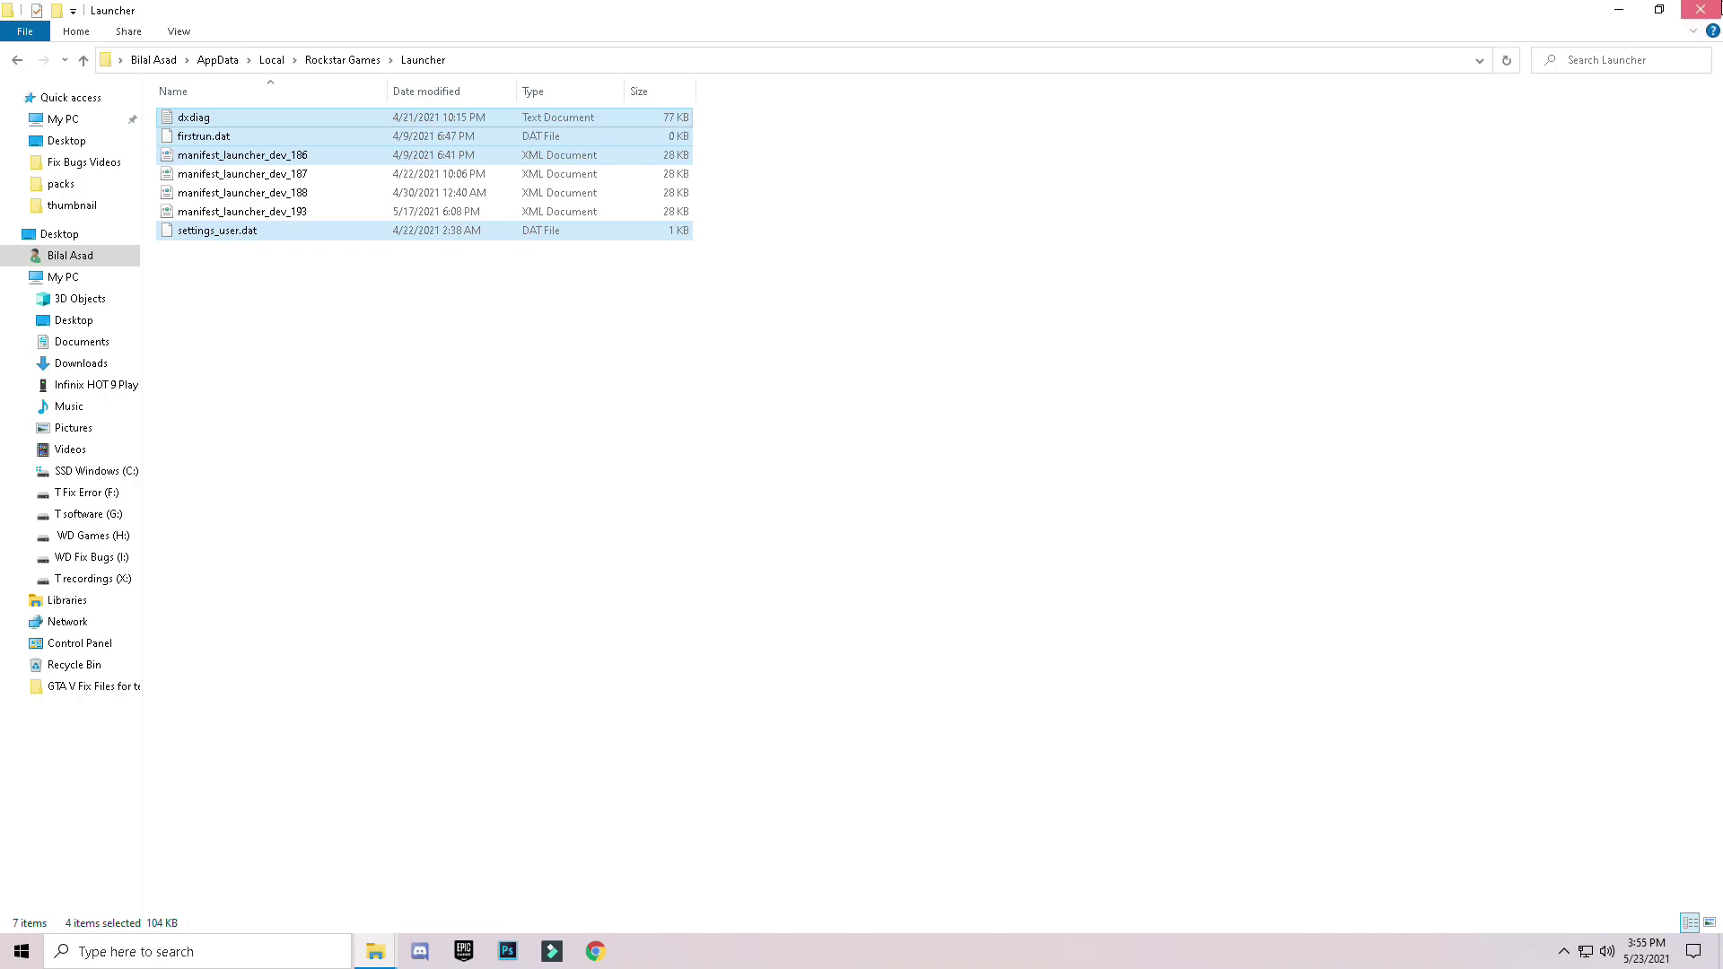
Copy all loose files from bink2w64.dll through version in GTA V Fix Files for textures glitch, leaving out both subfolders, and minimize the window
click(18, 60)
click(315, 515)
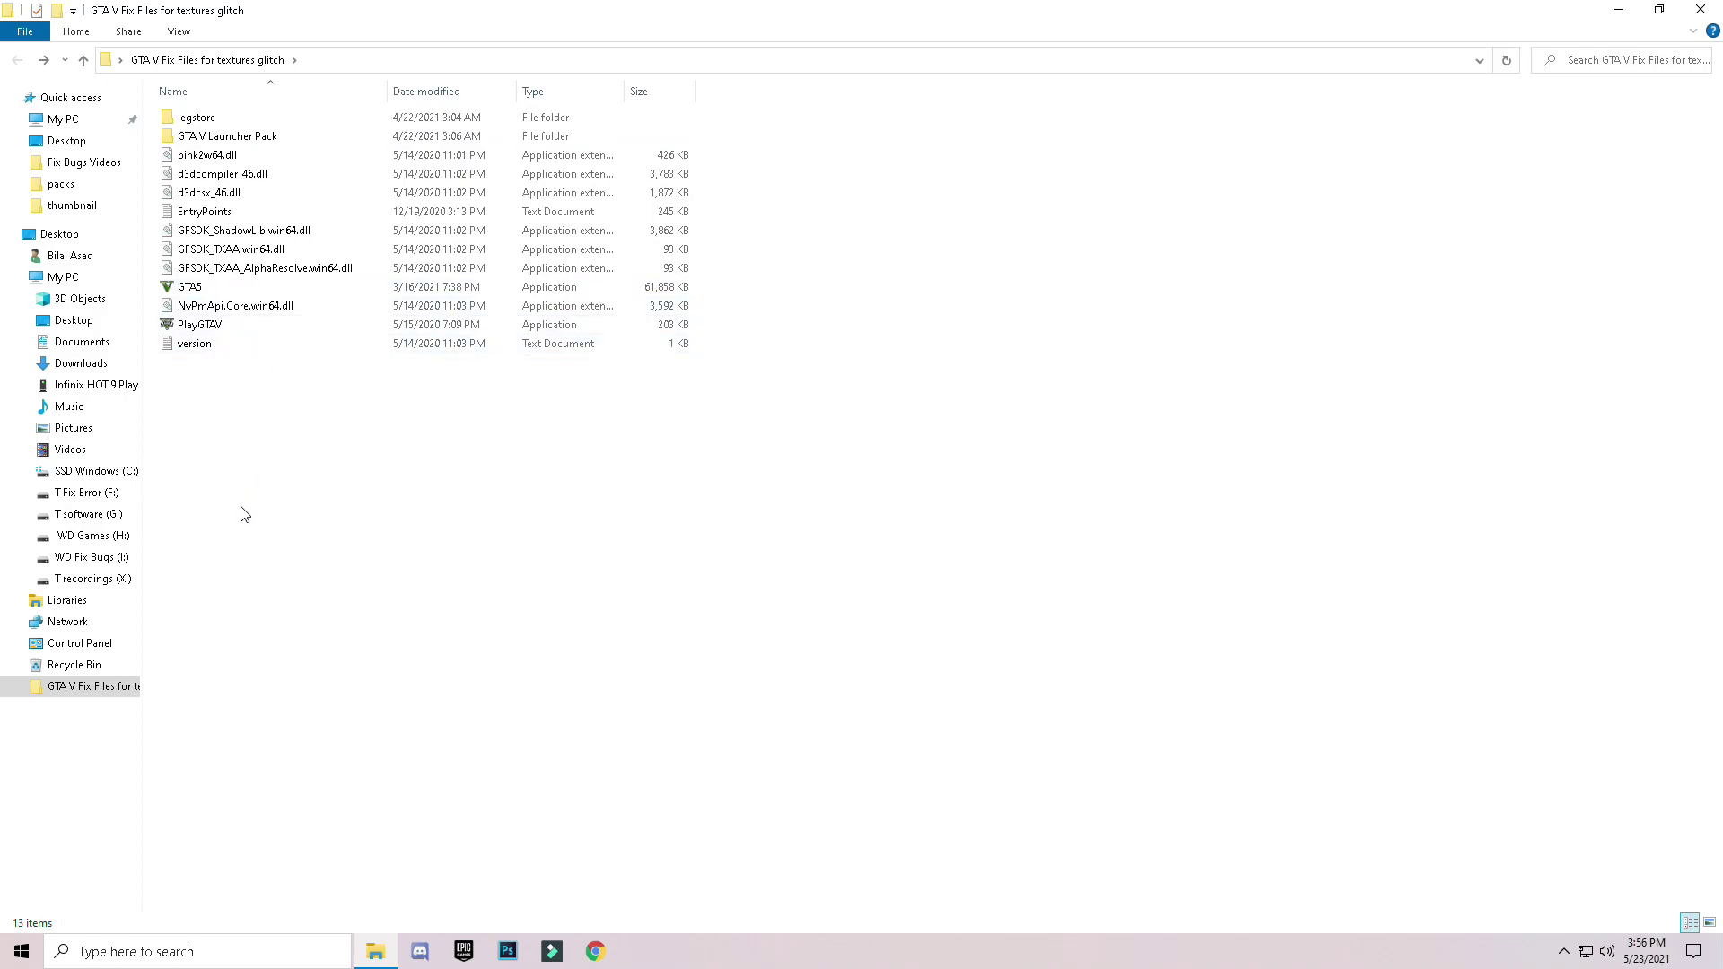
drag(213, 430, 248, 163)
right_click(264, 223)
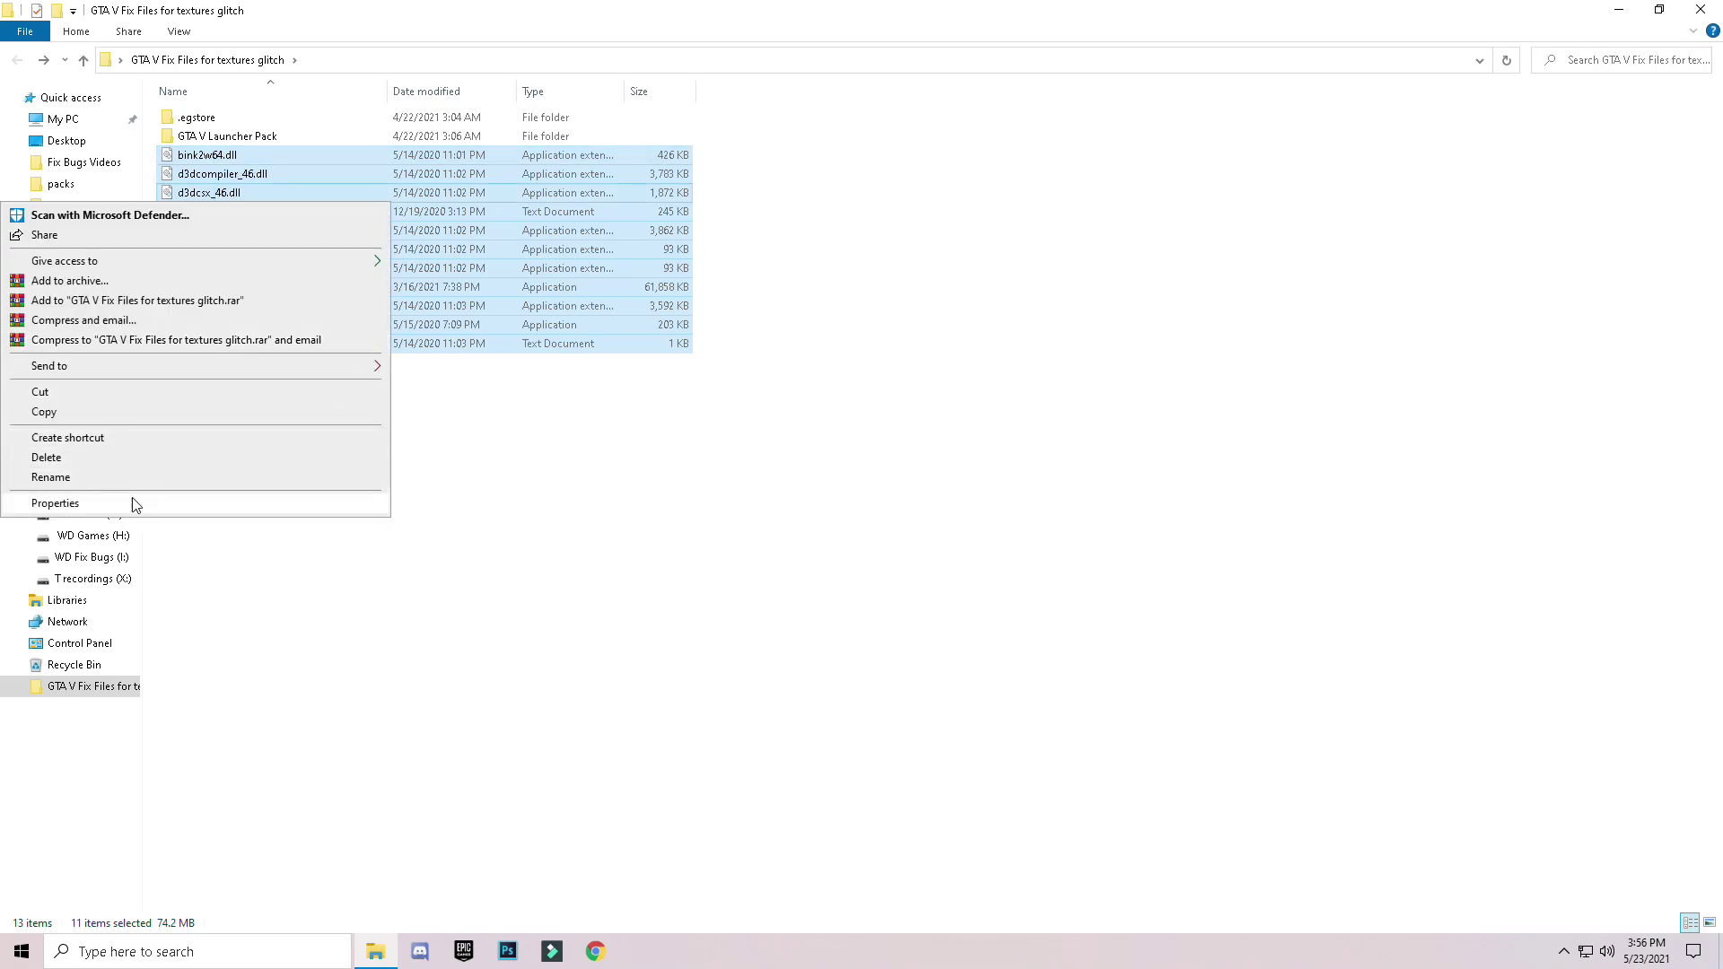
click(45, 411)
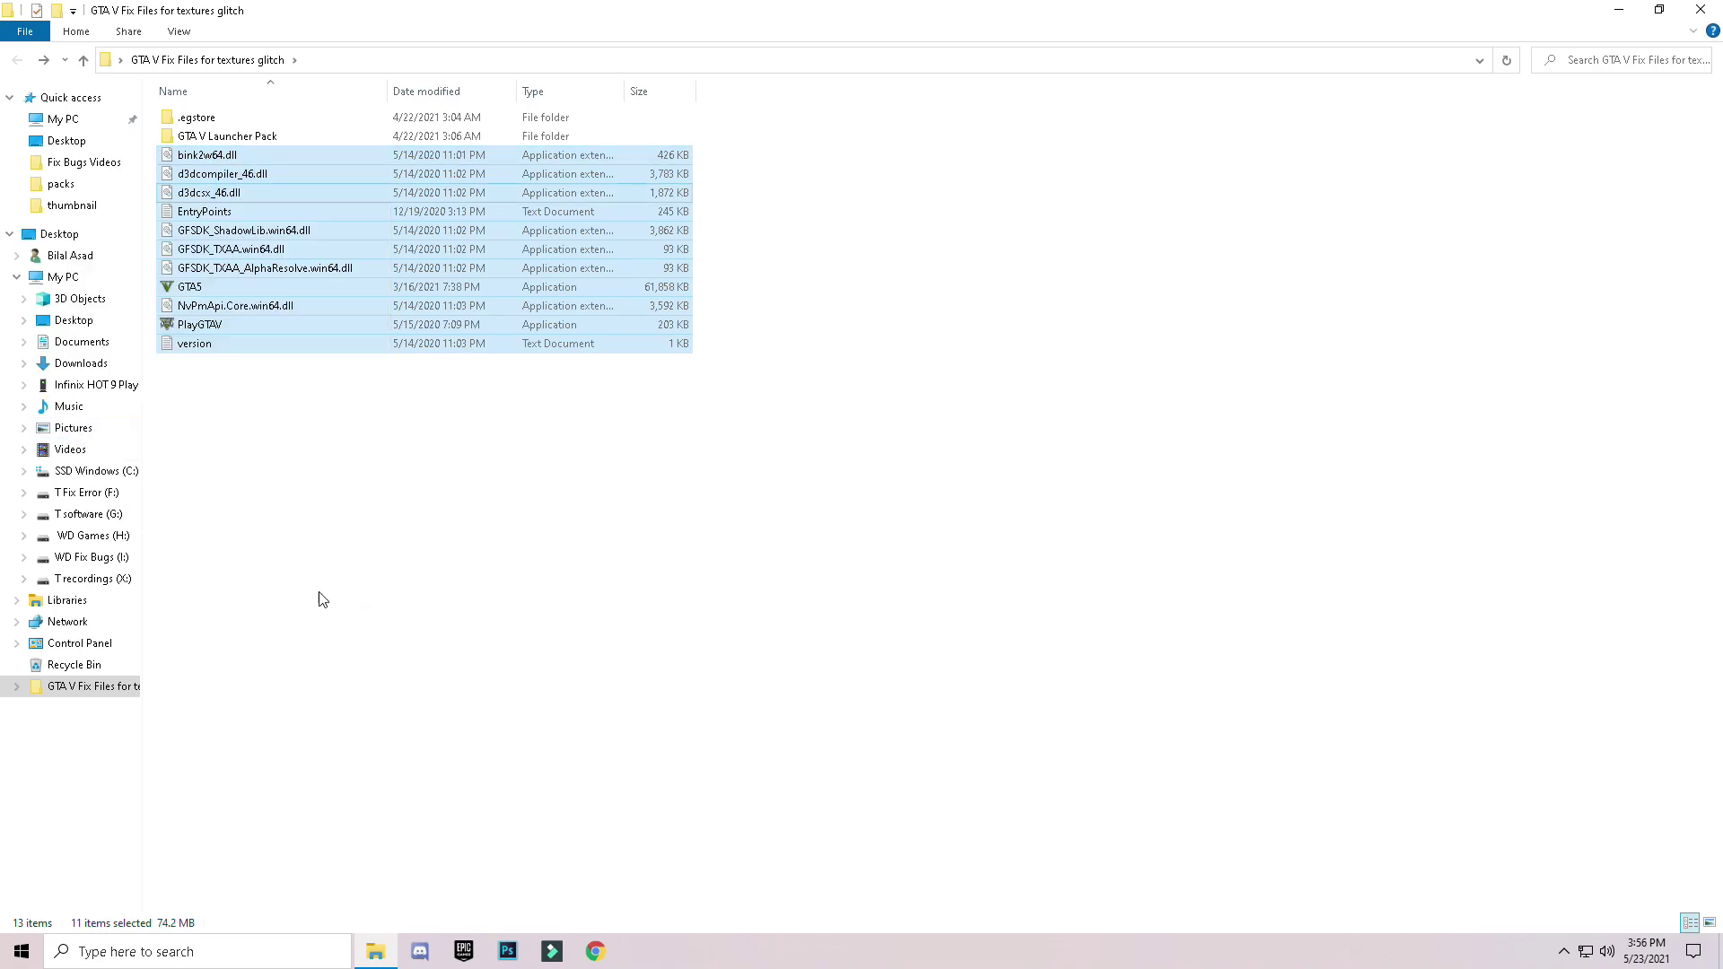
click(1617, 9)
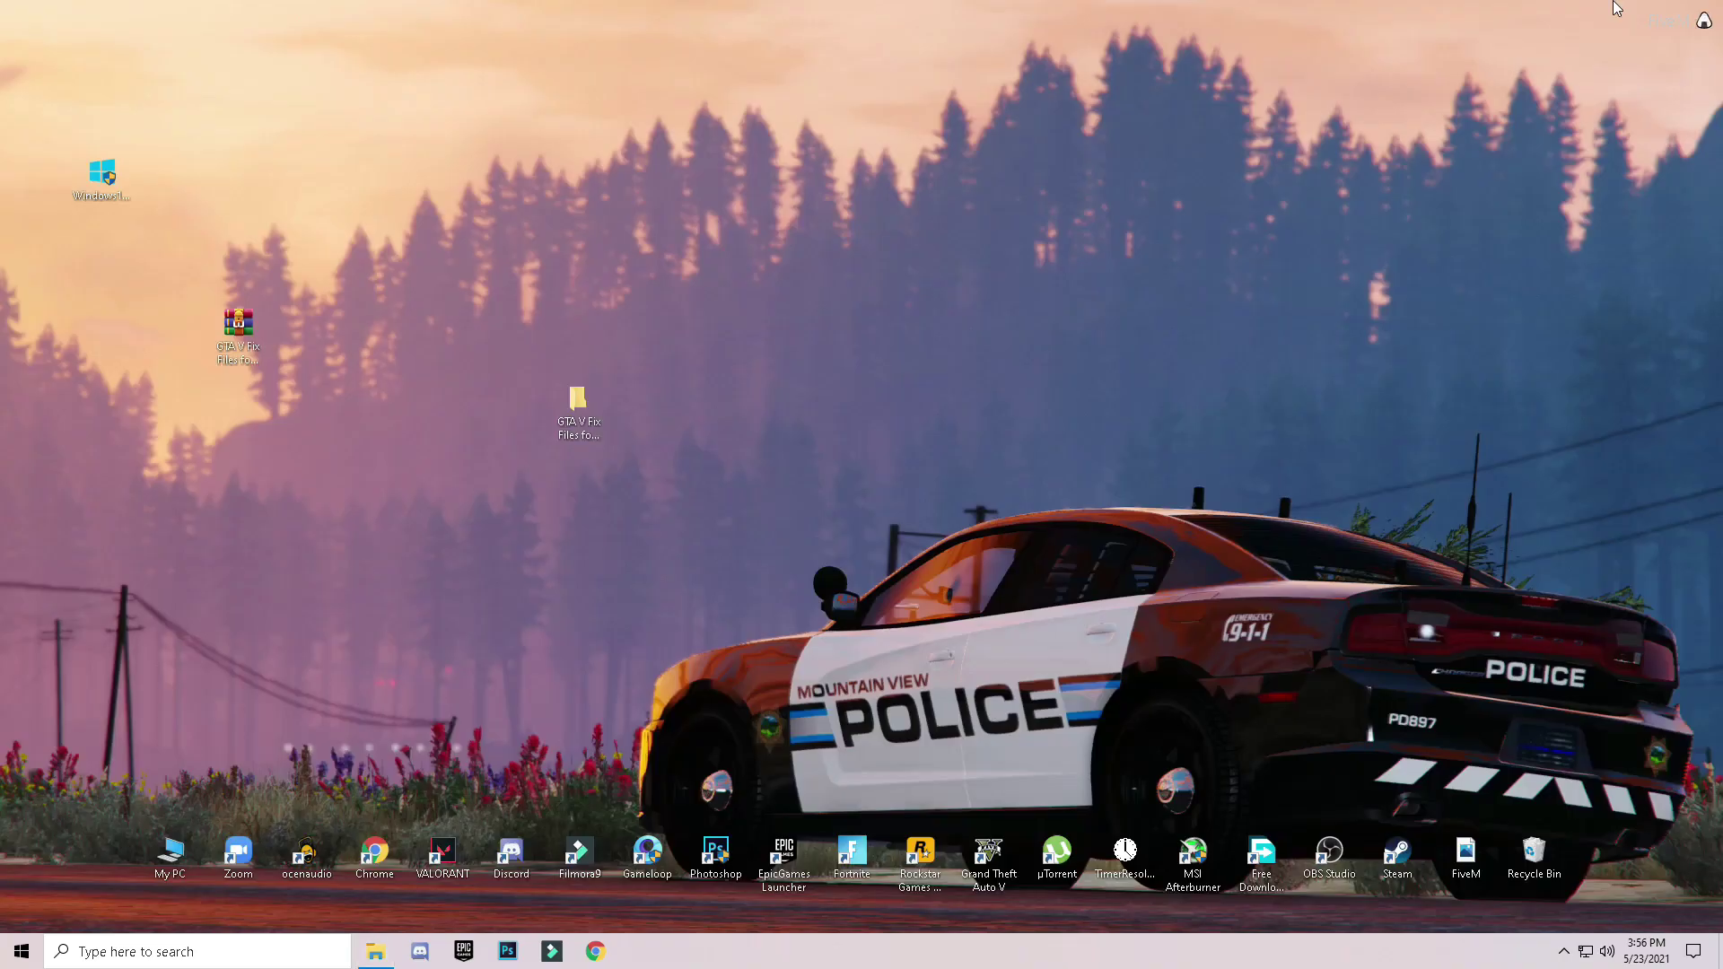
Open the GTAV game folder on the WD Games (H:) drive from My PC
double_click(169, 853)
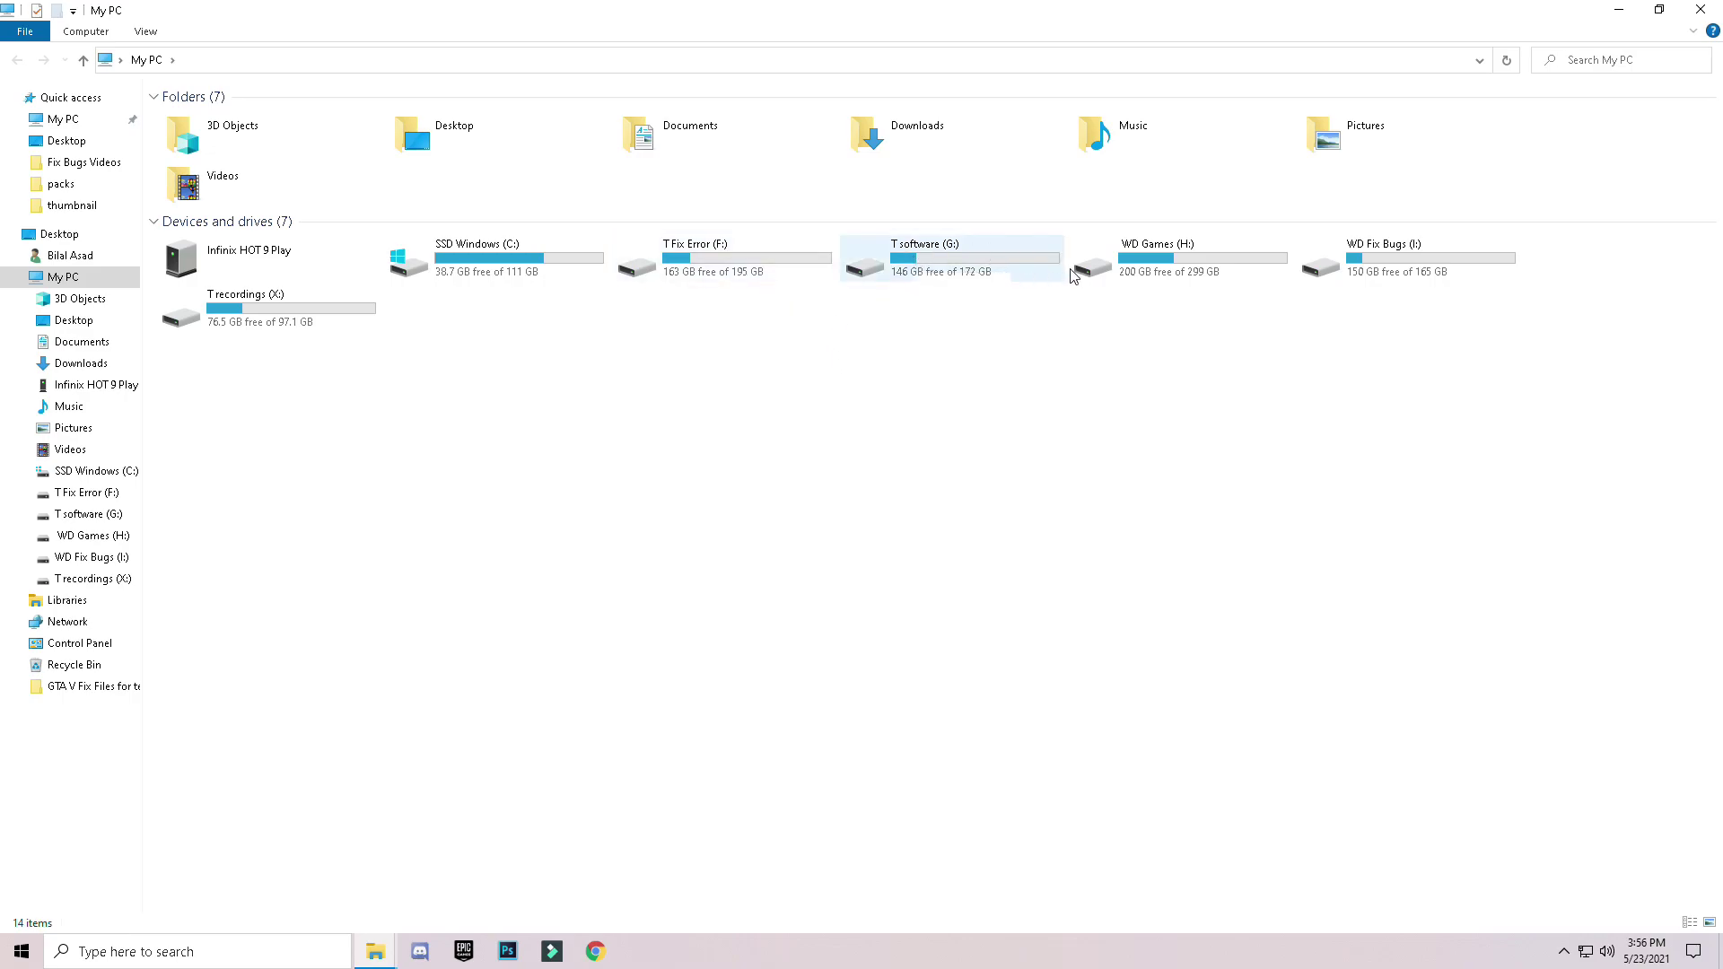
double_click(1148, 269)
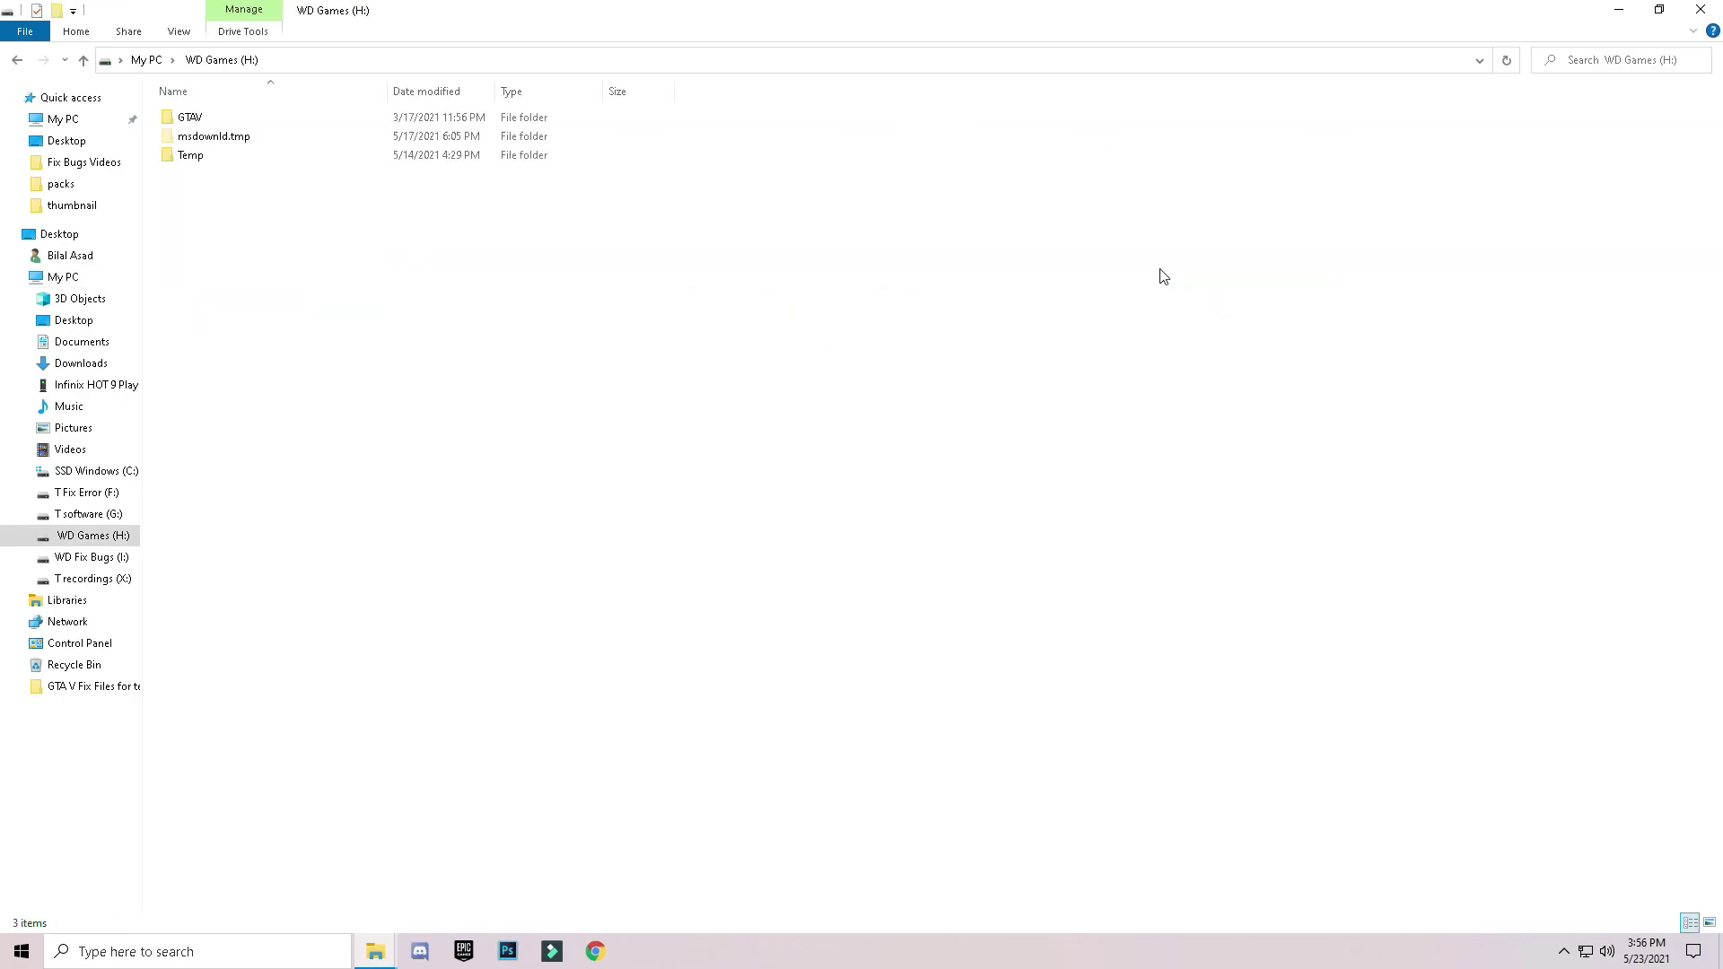
double_click(201, 127)
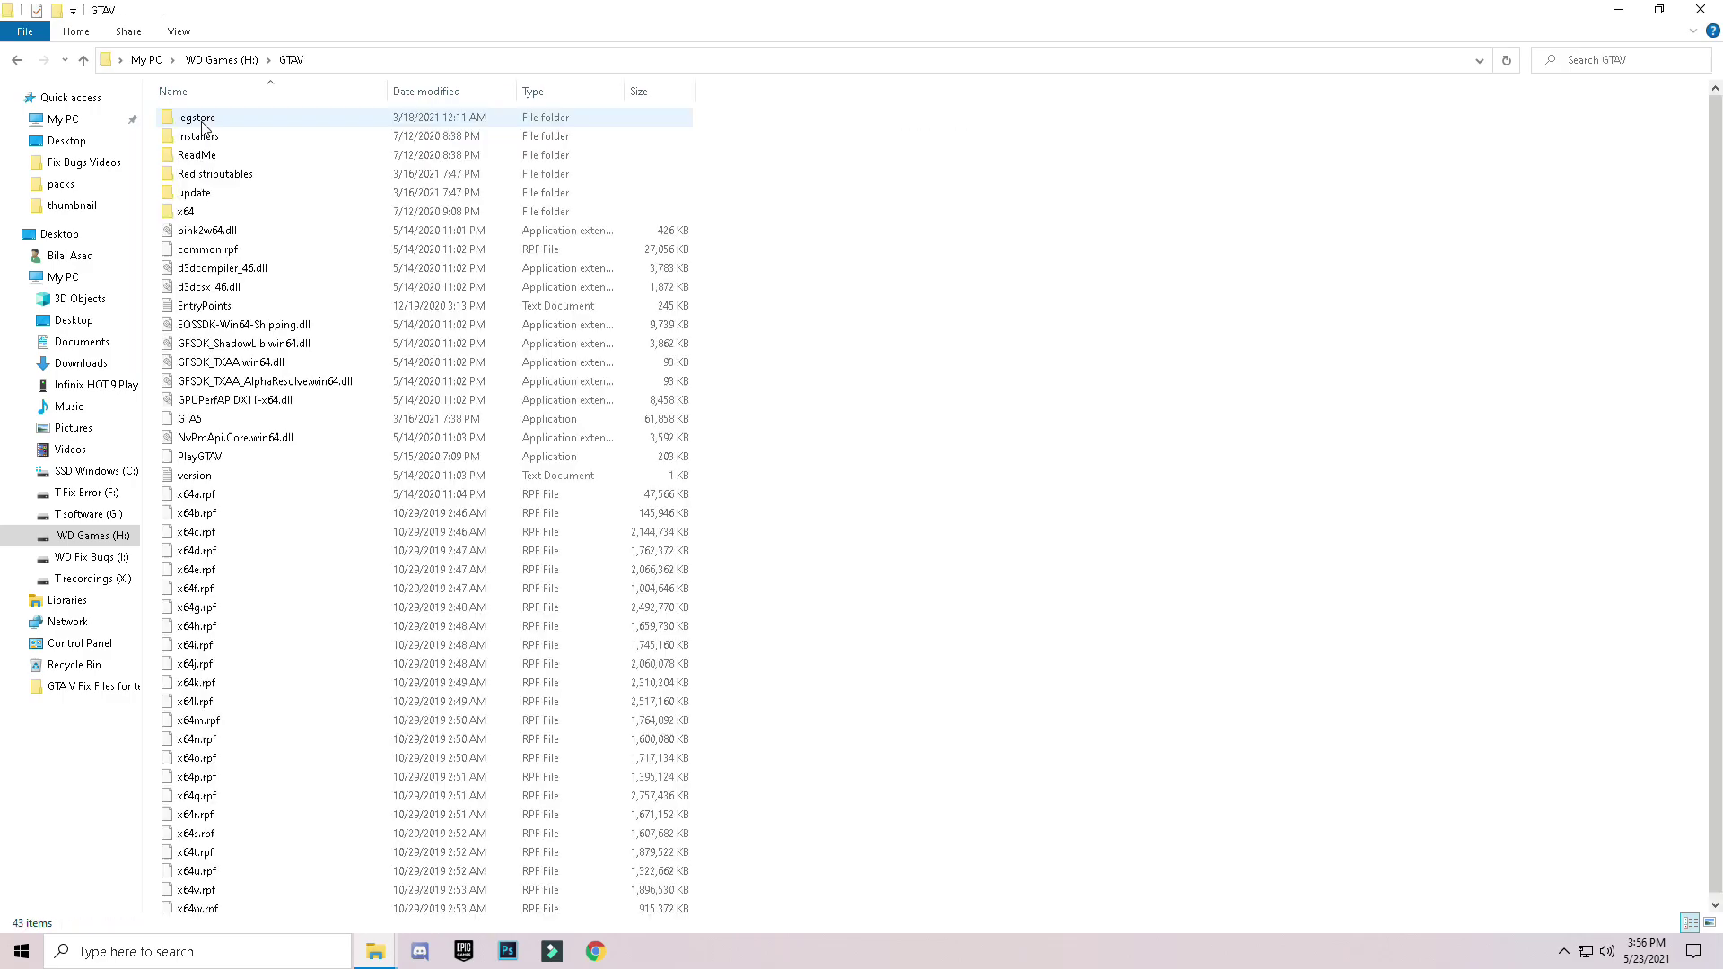
drag(1708, 808, 1708, 802)
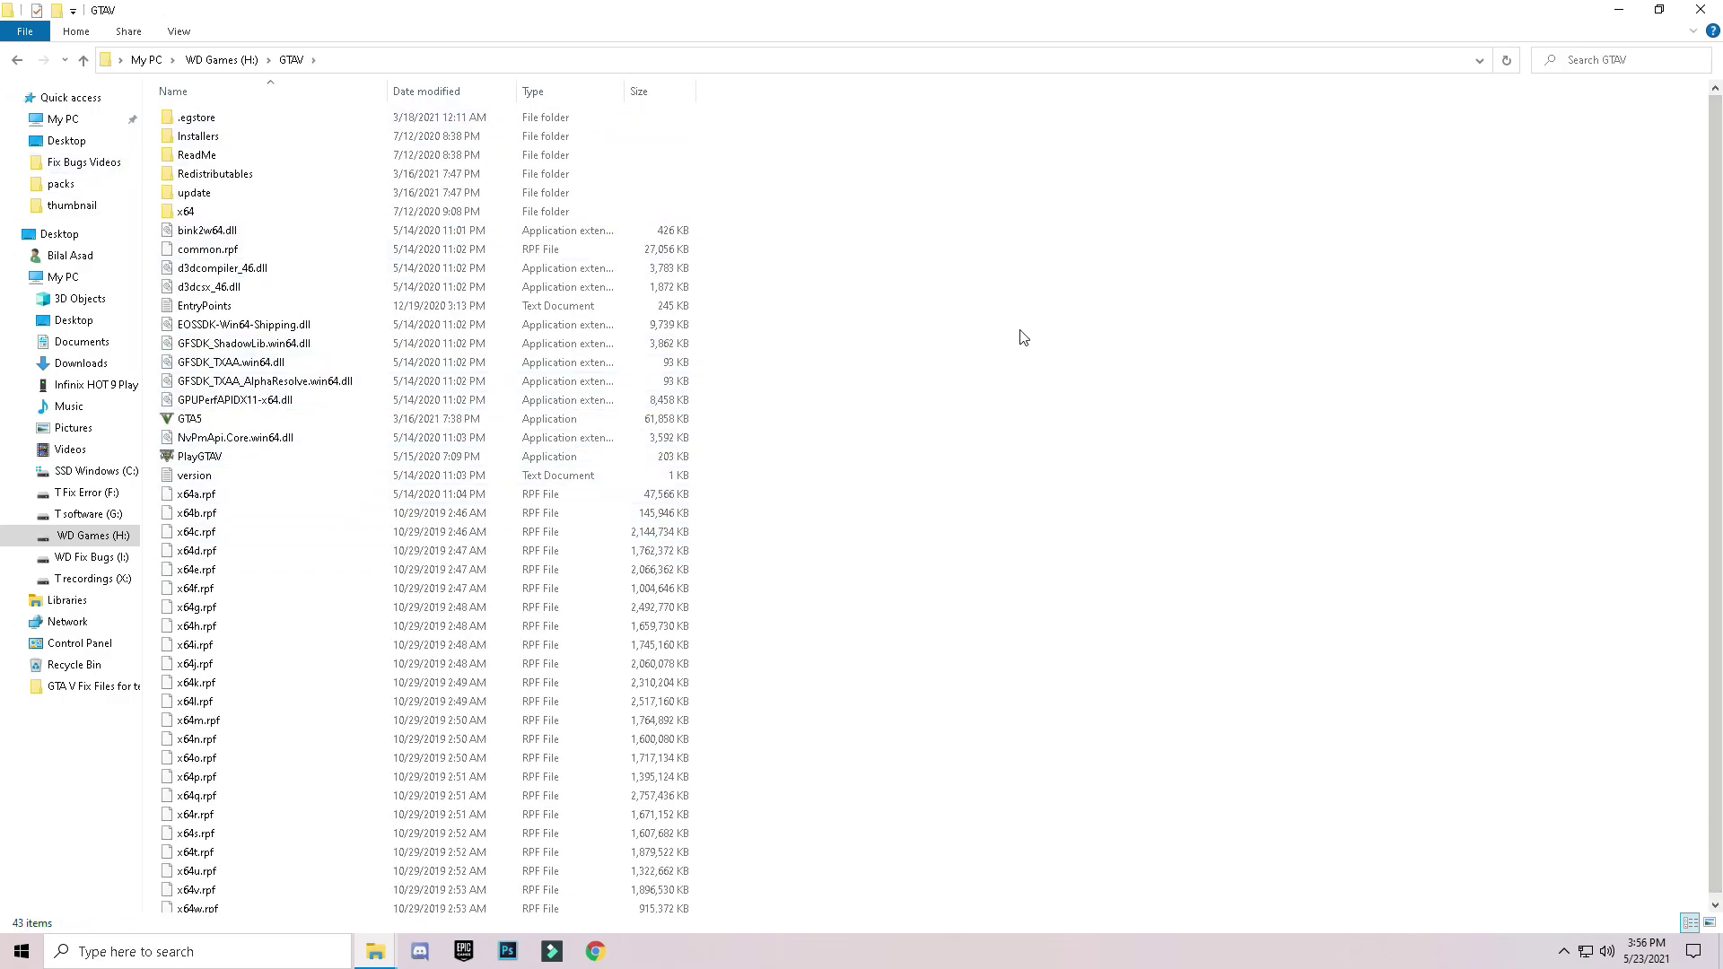
Paste the copied fix files into the GTAV folder, replacing the files in the destination, and minimize the window
right_click(944, 354)
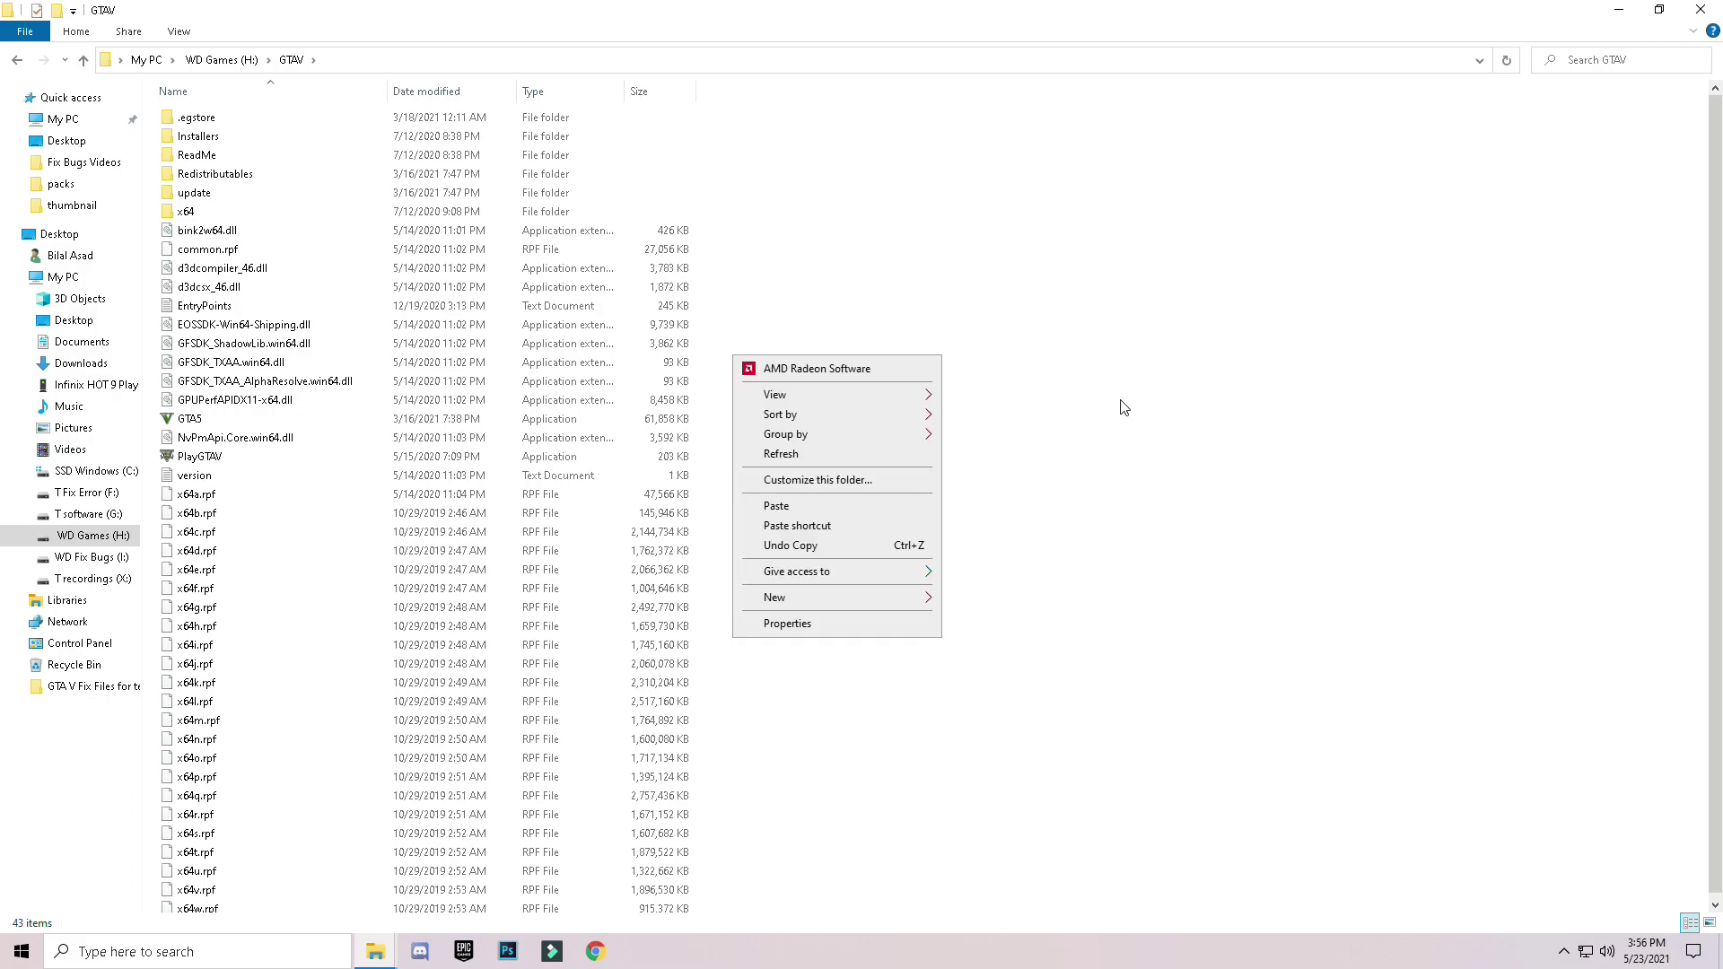
click(798, 515)
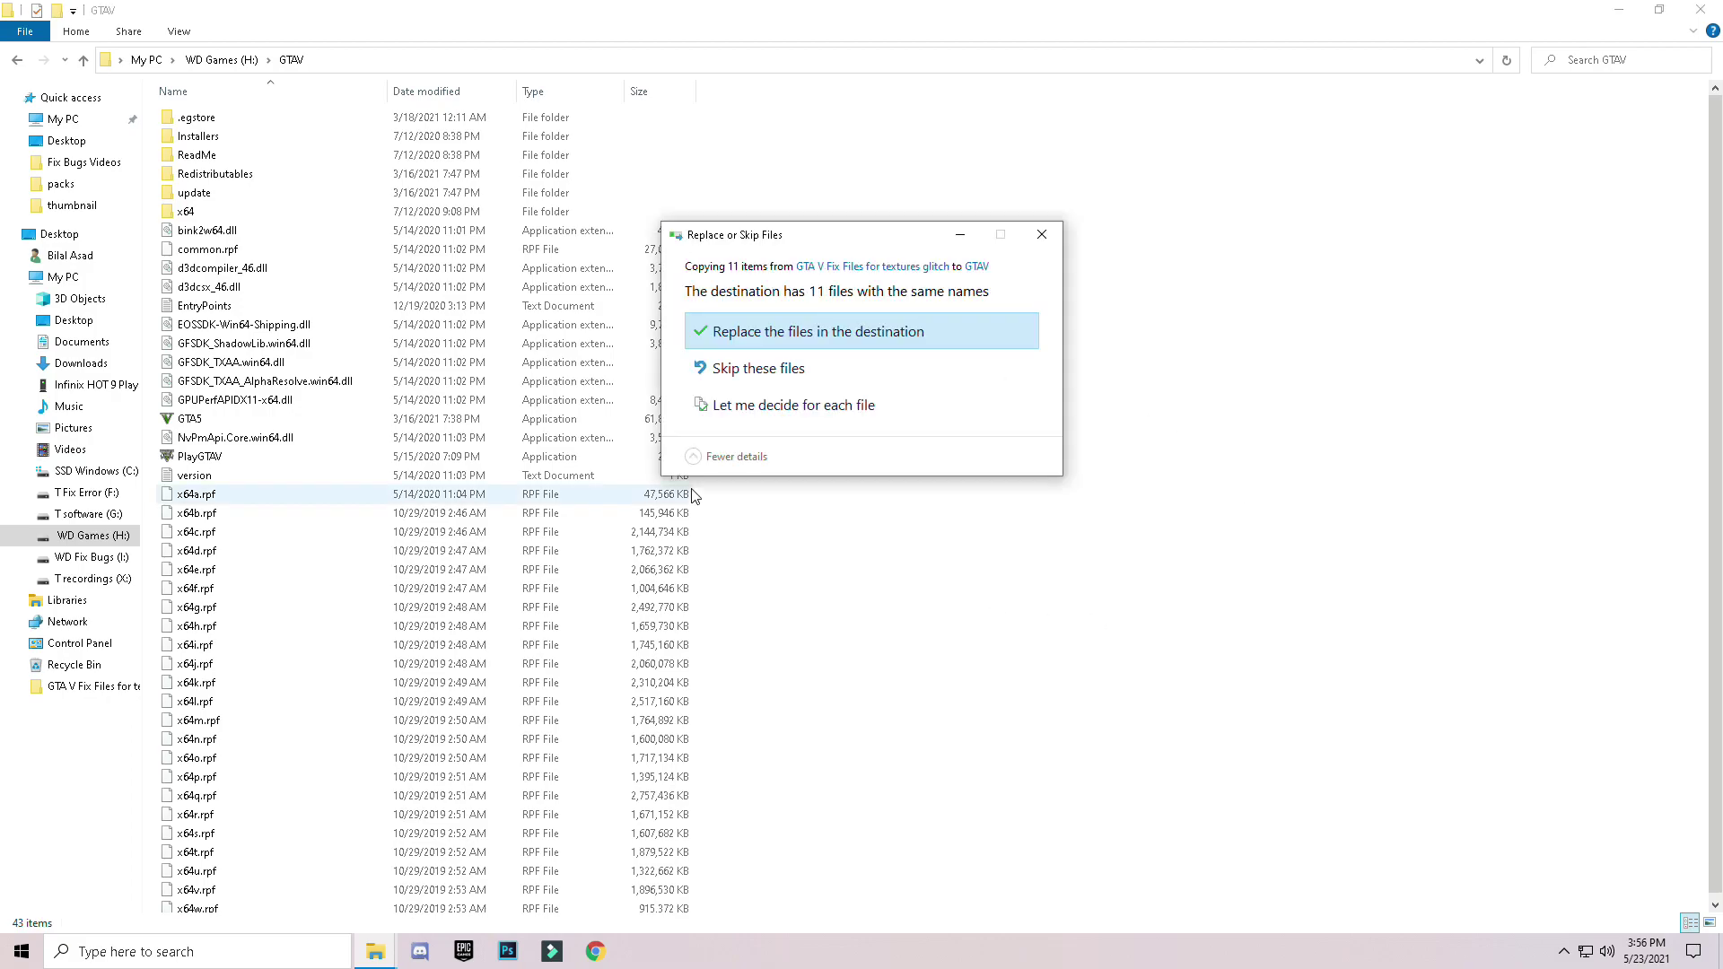
click(724, 338)
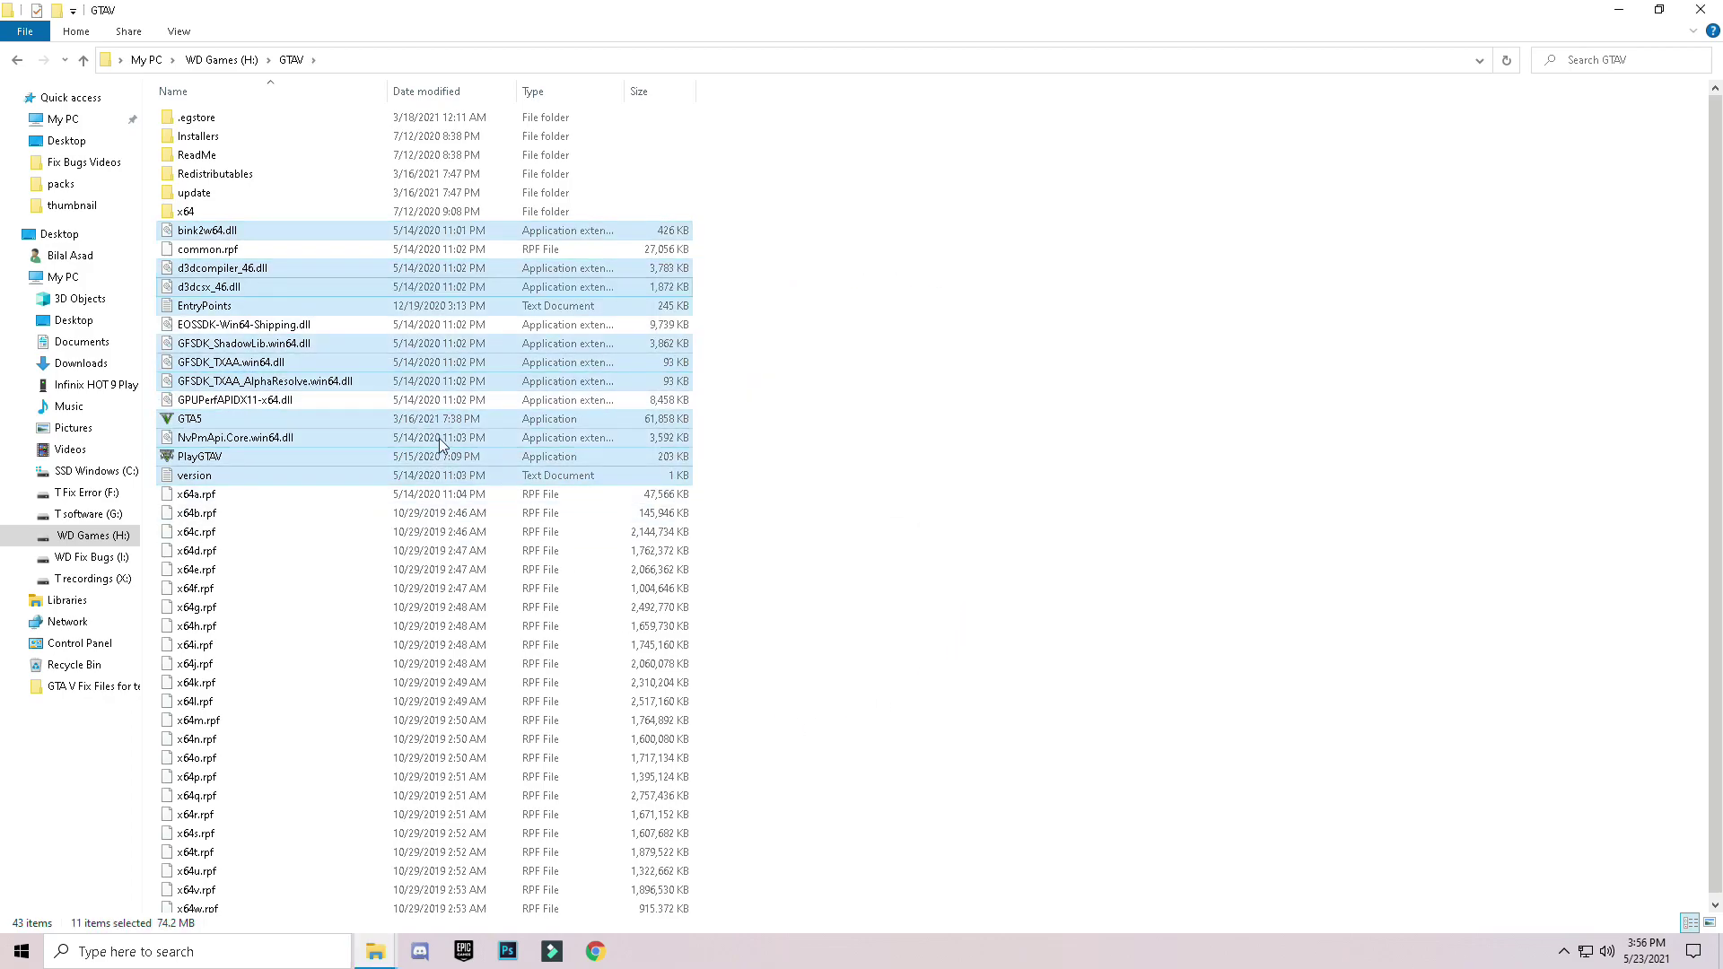
click(998, 480)
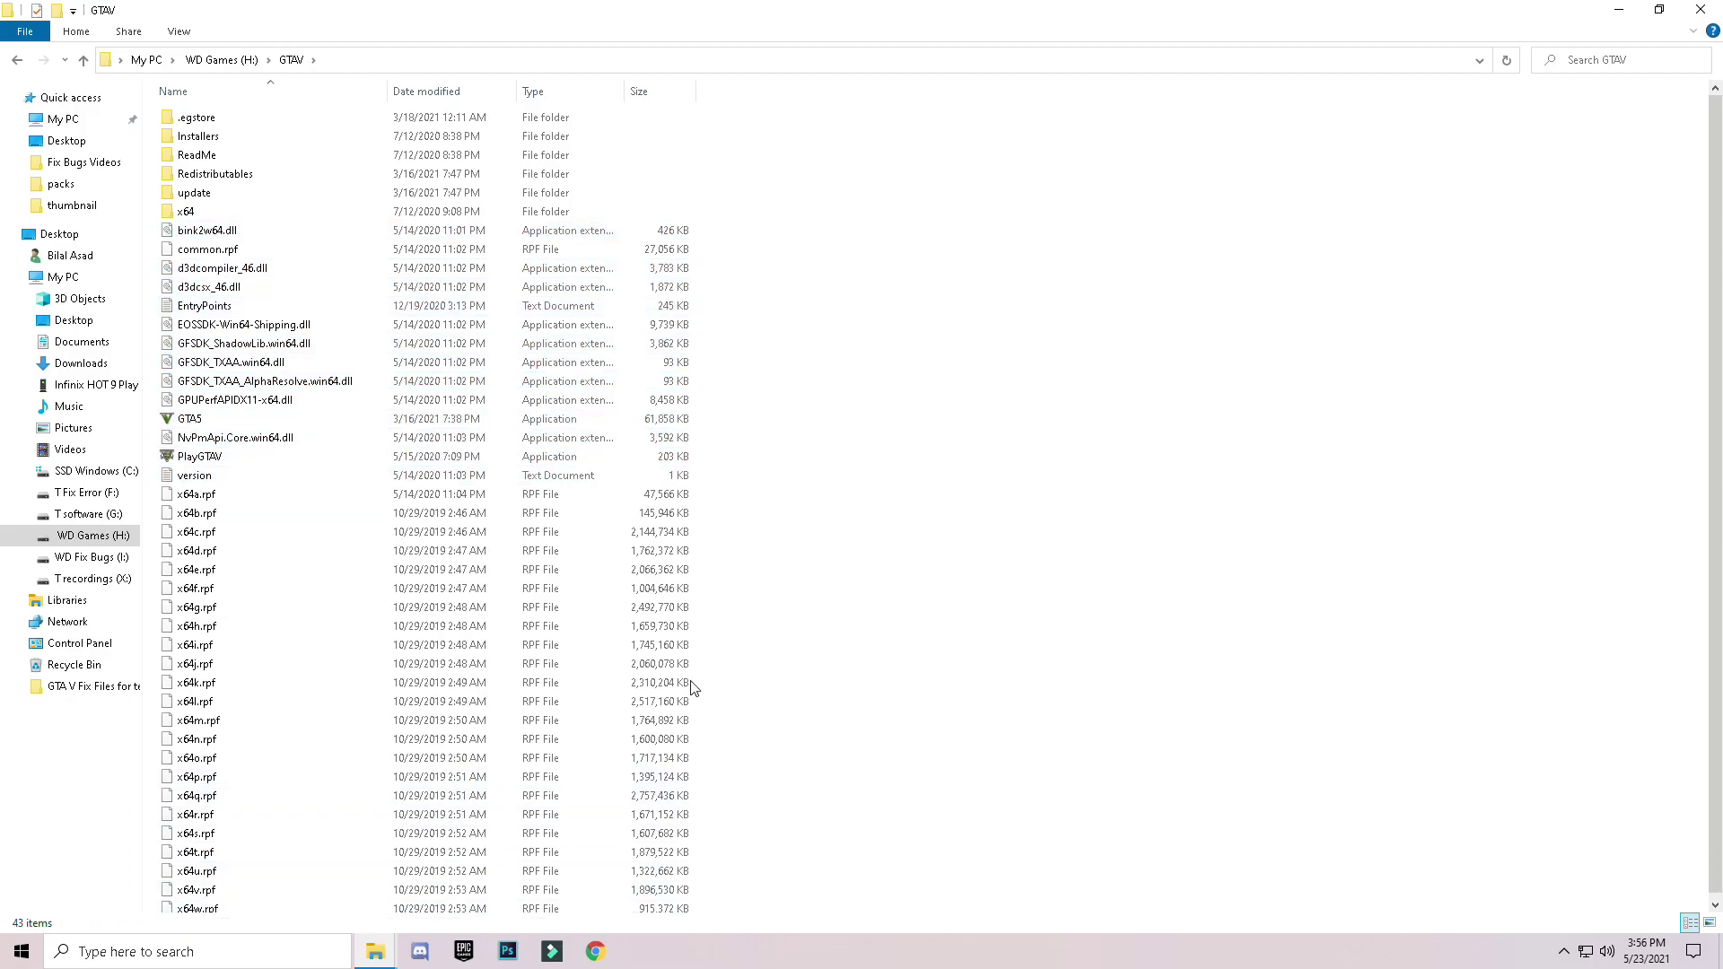
click(1618, 10)
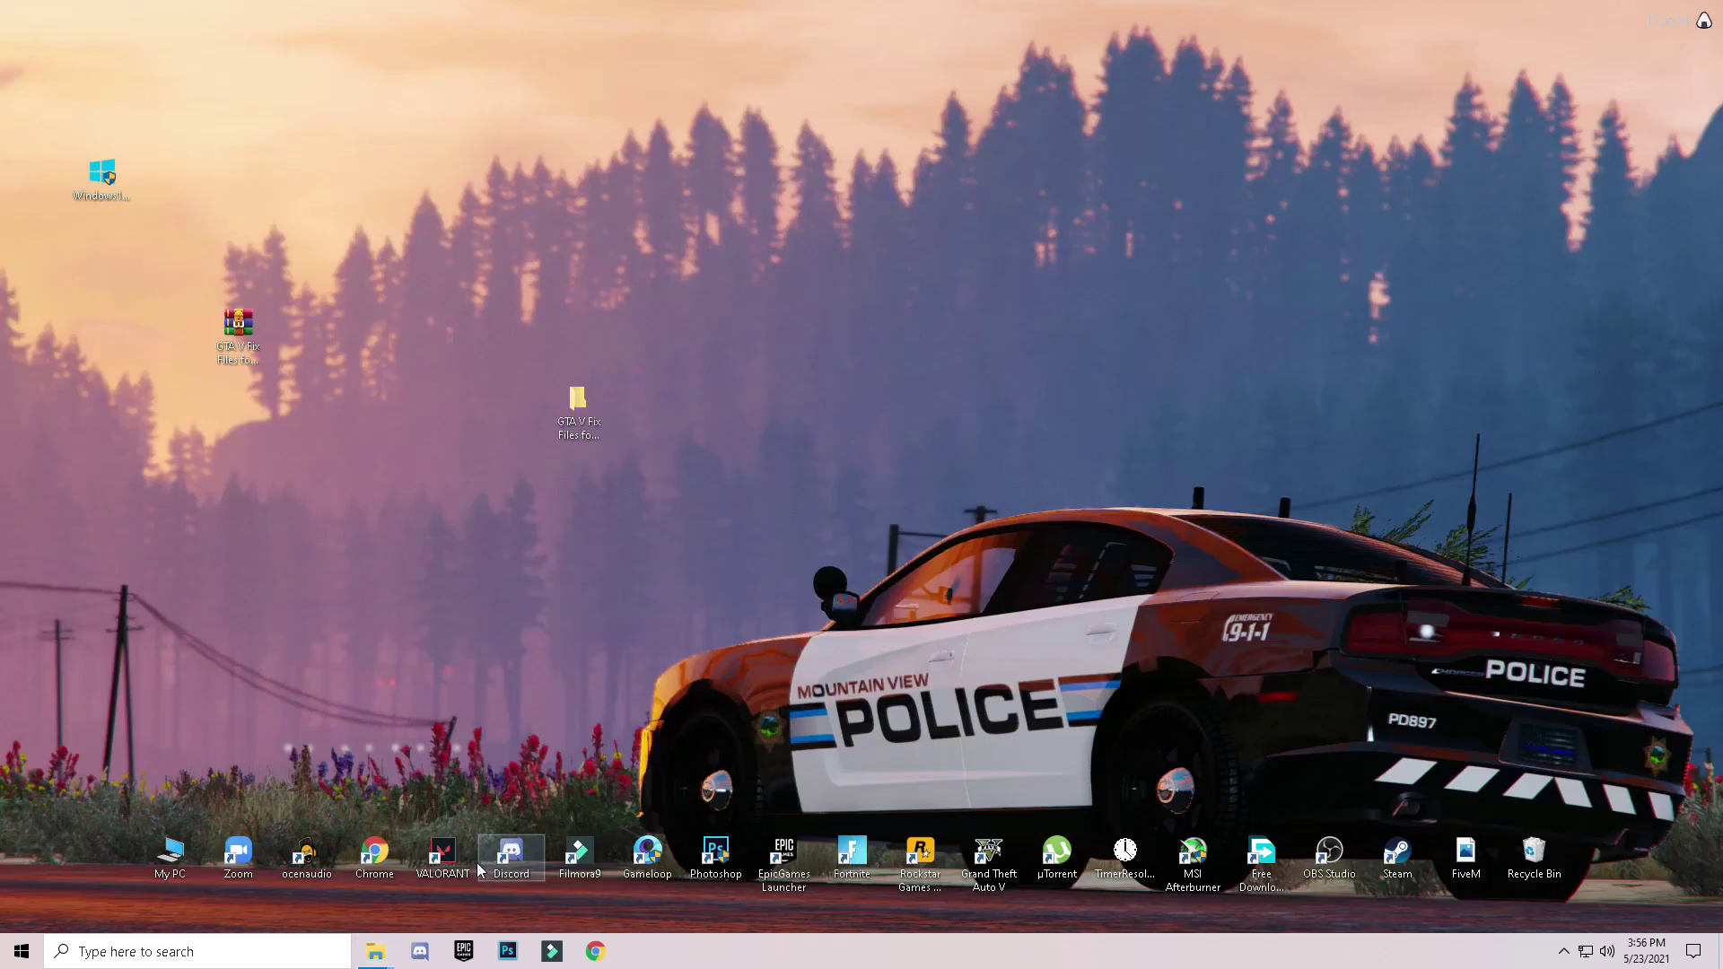
Copy the entire contents of the .egstore folder inside GTA V Fix Files for textures glitch, including the Pending folder
mouse_move(377, 962)
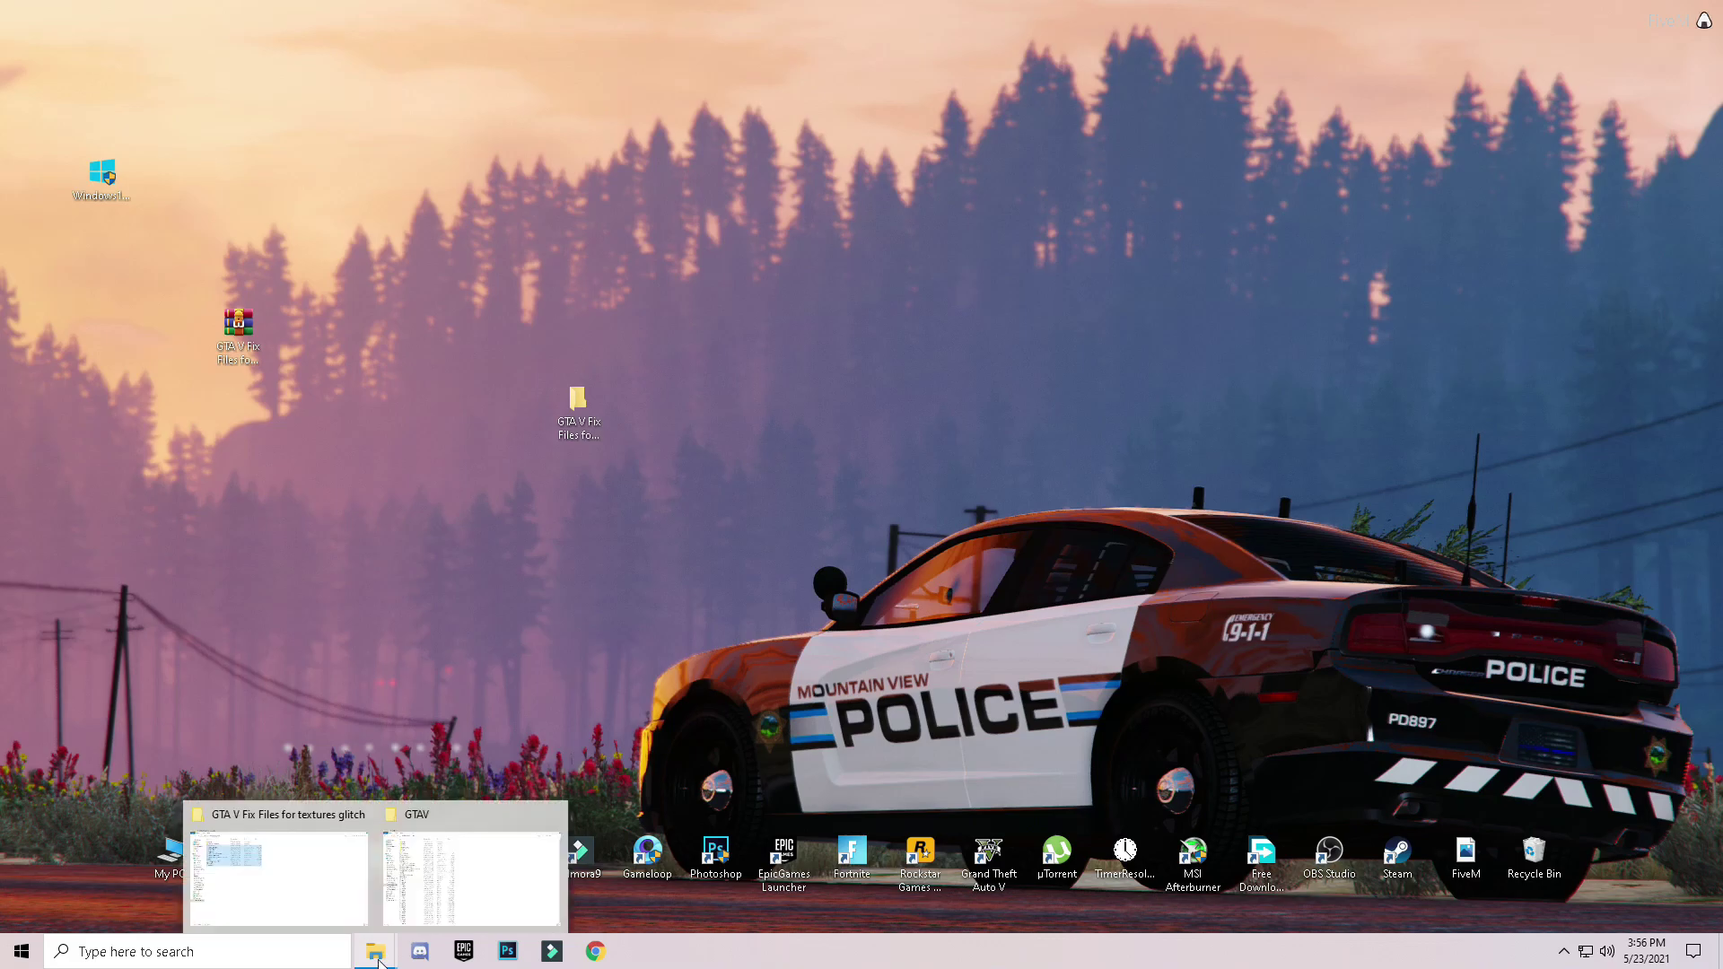
click(402, 913)
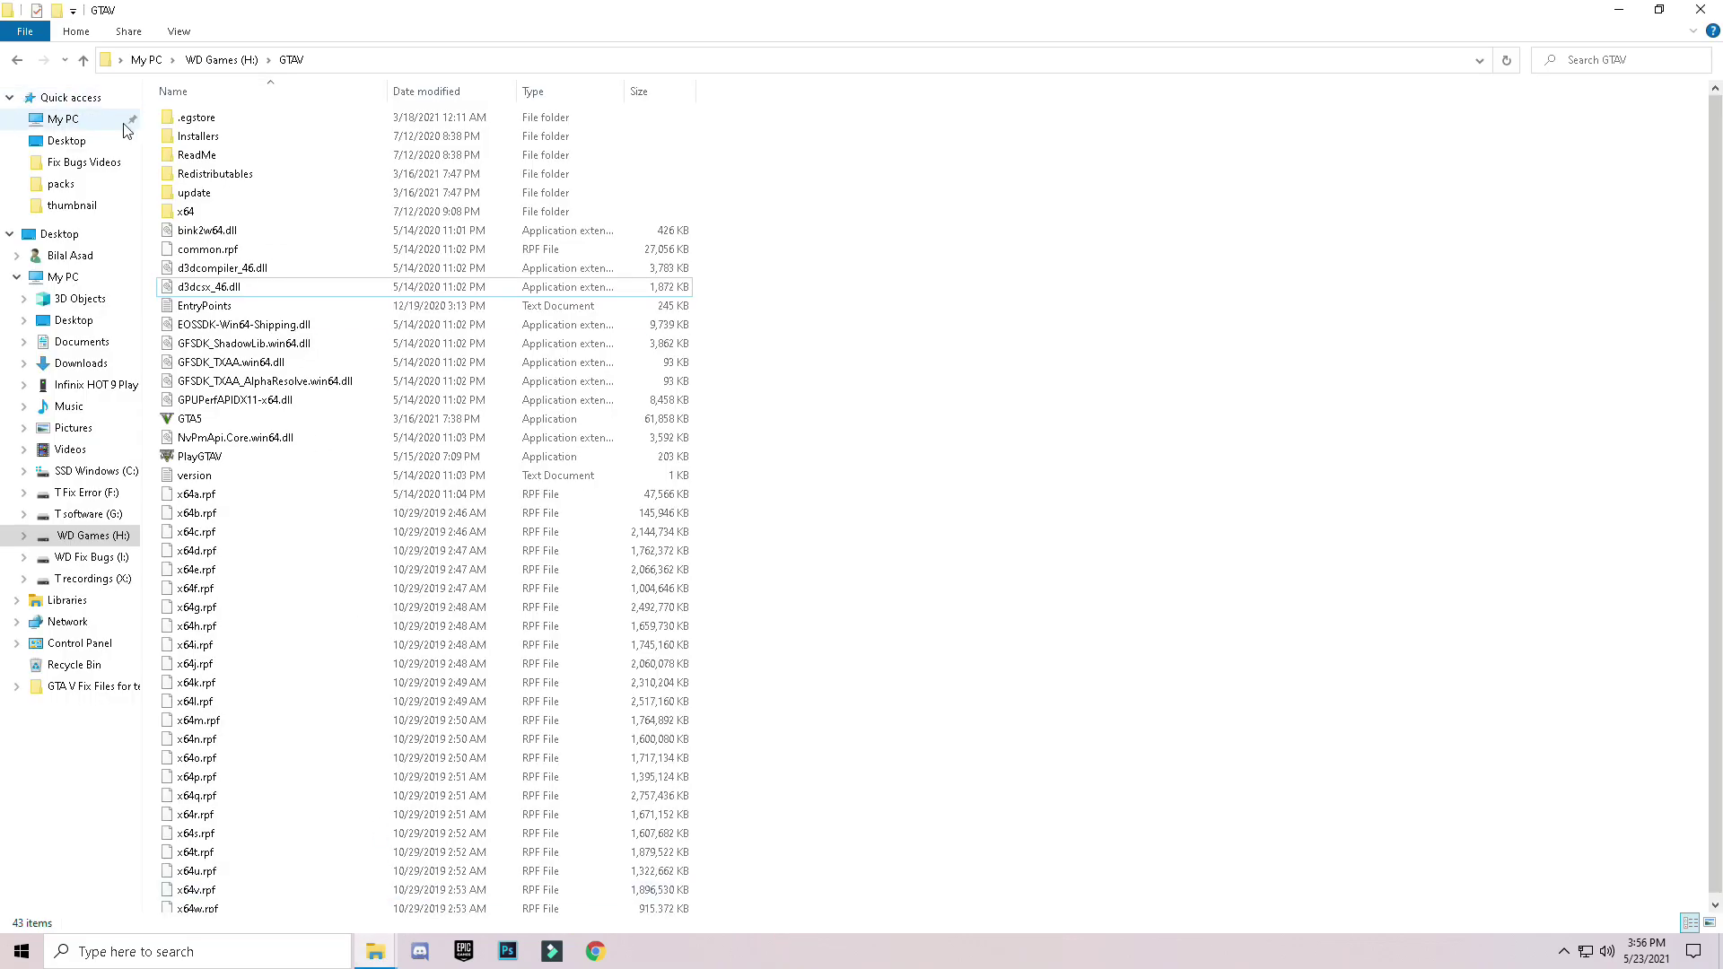
mouse_move(390, 964)
click(319, 880)
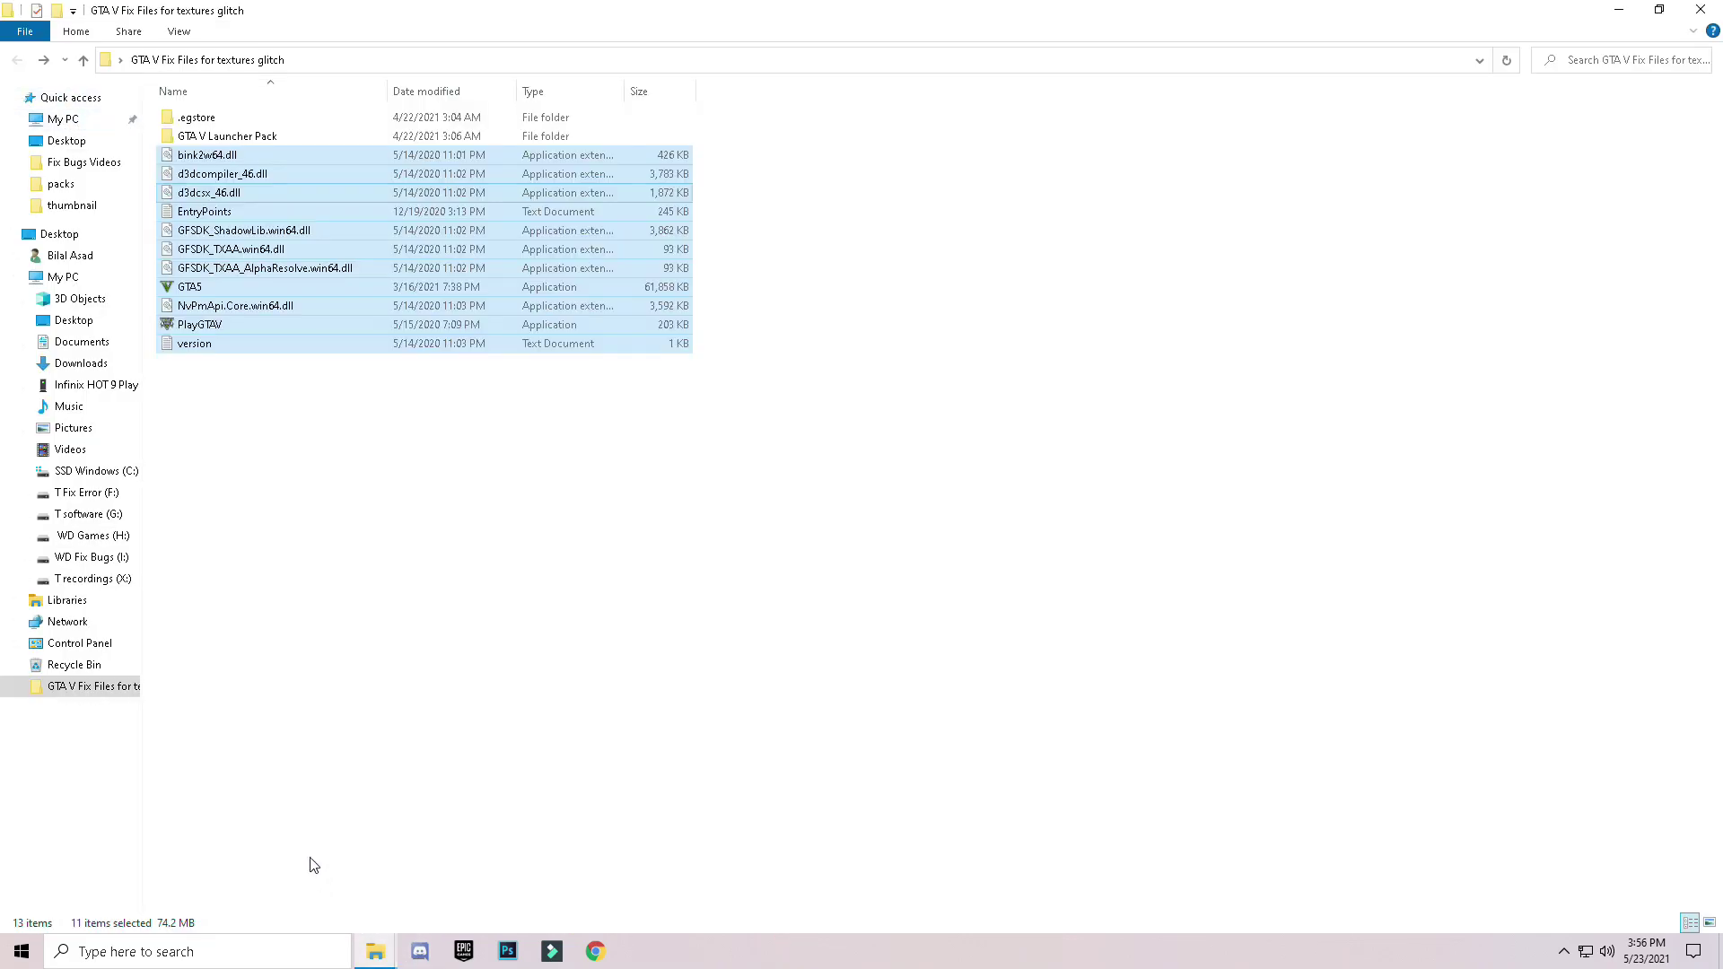
click(222, 121)
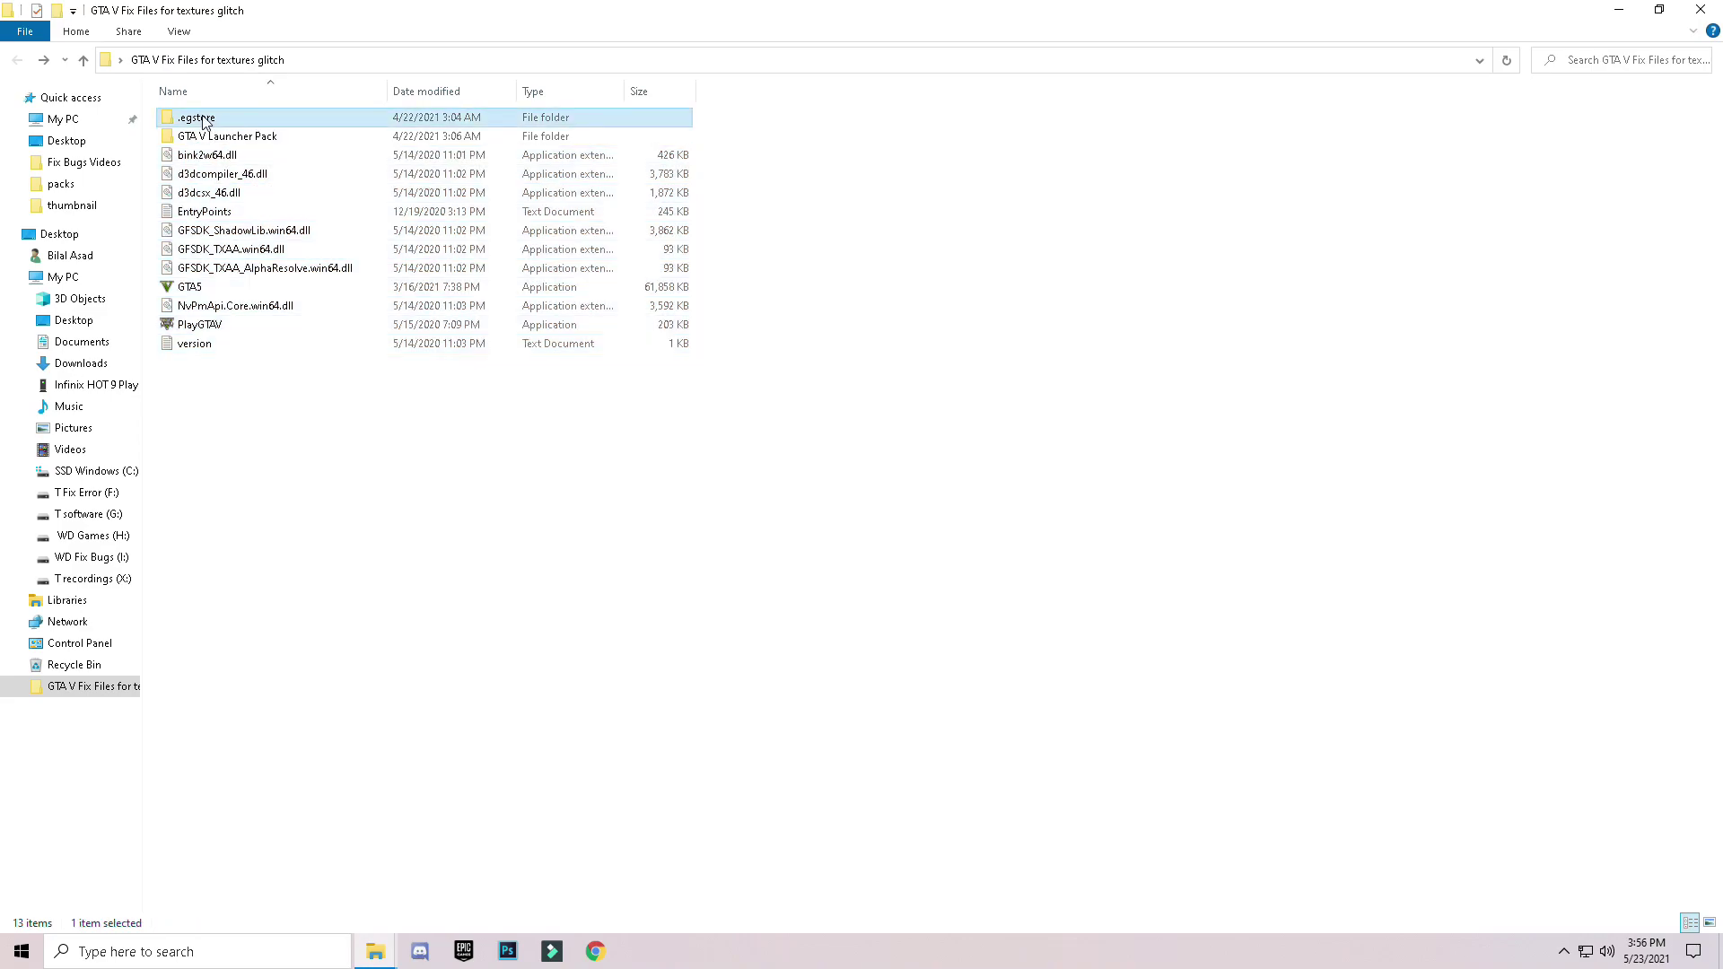
double_click(220, 119)
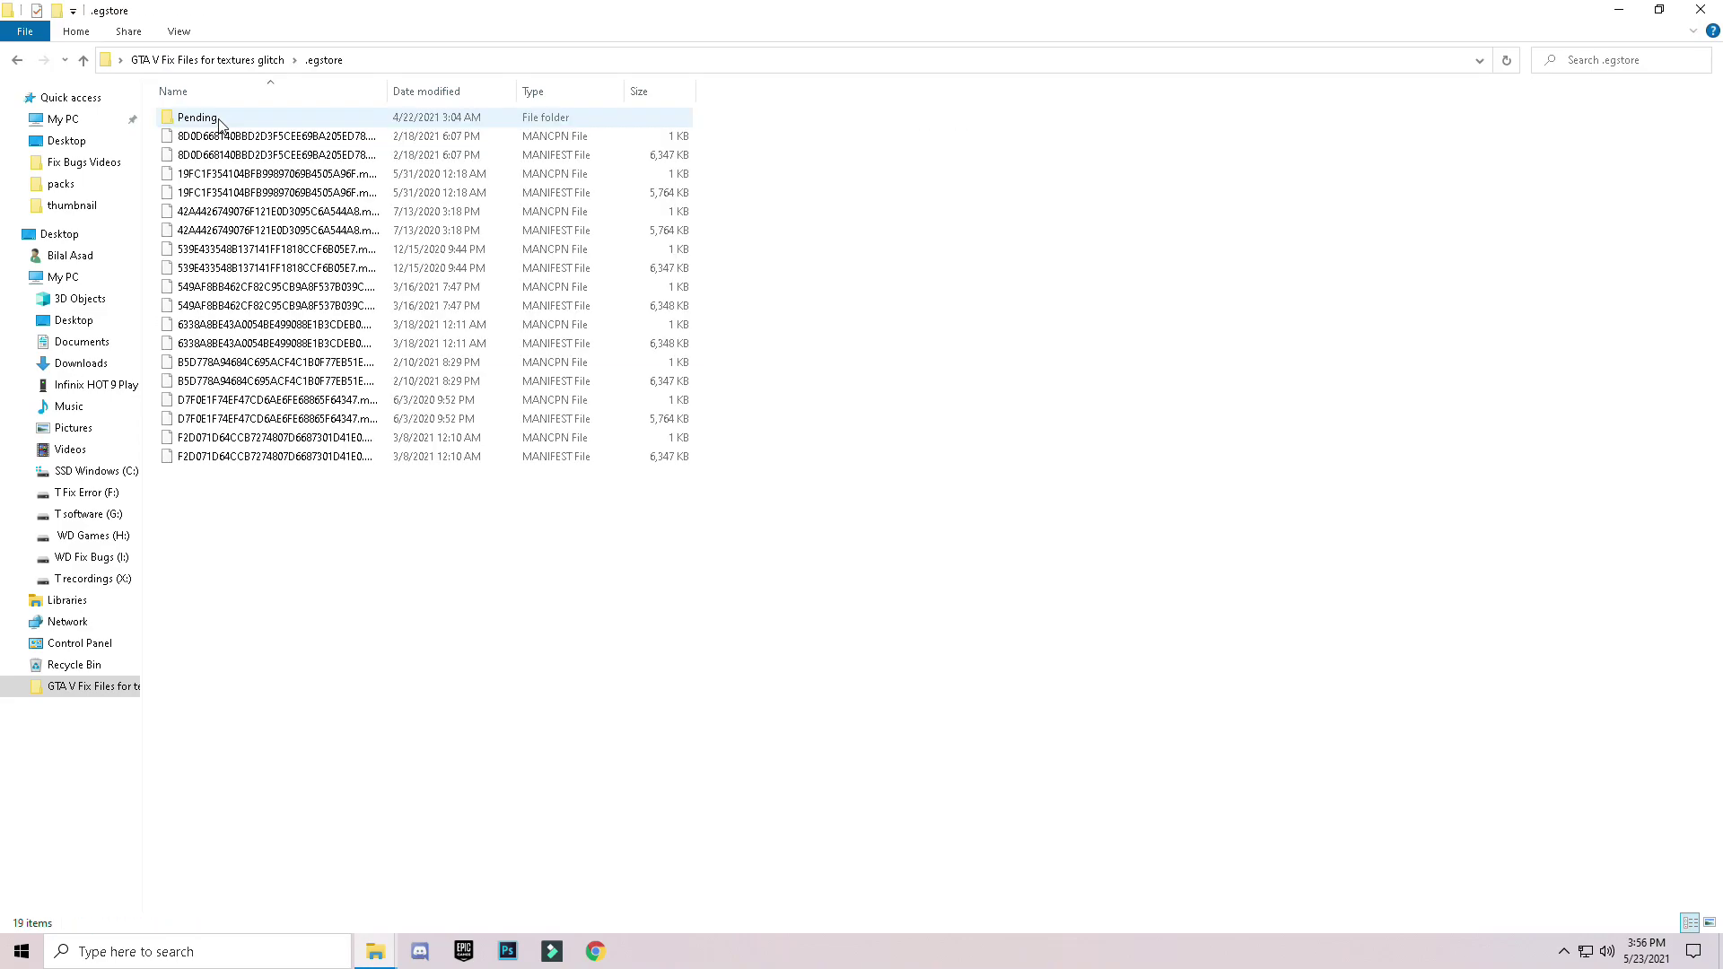
drag(314, 666, 181, 109)
right_click(213, 162)
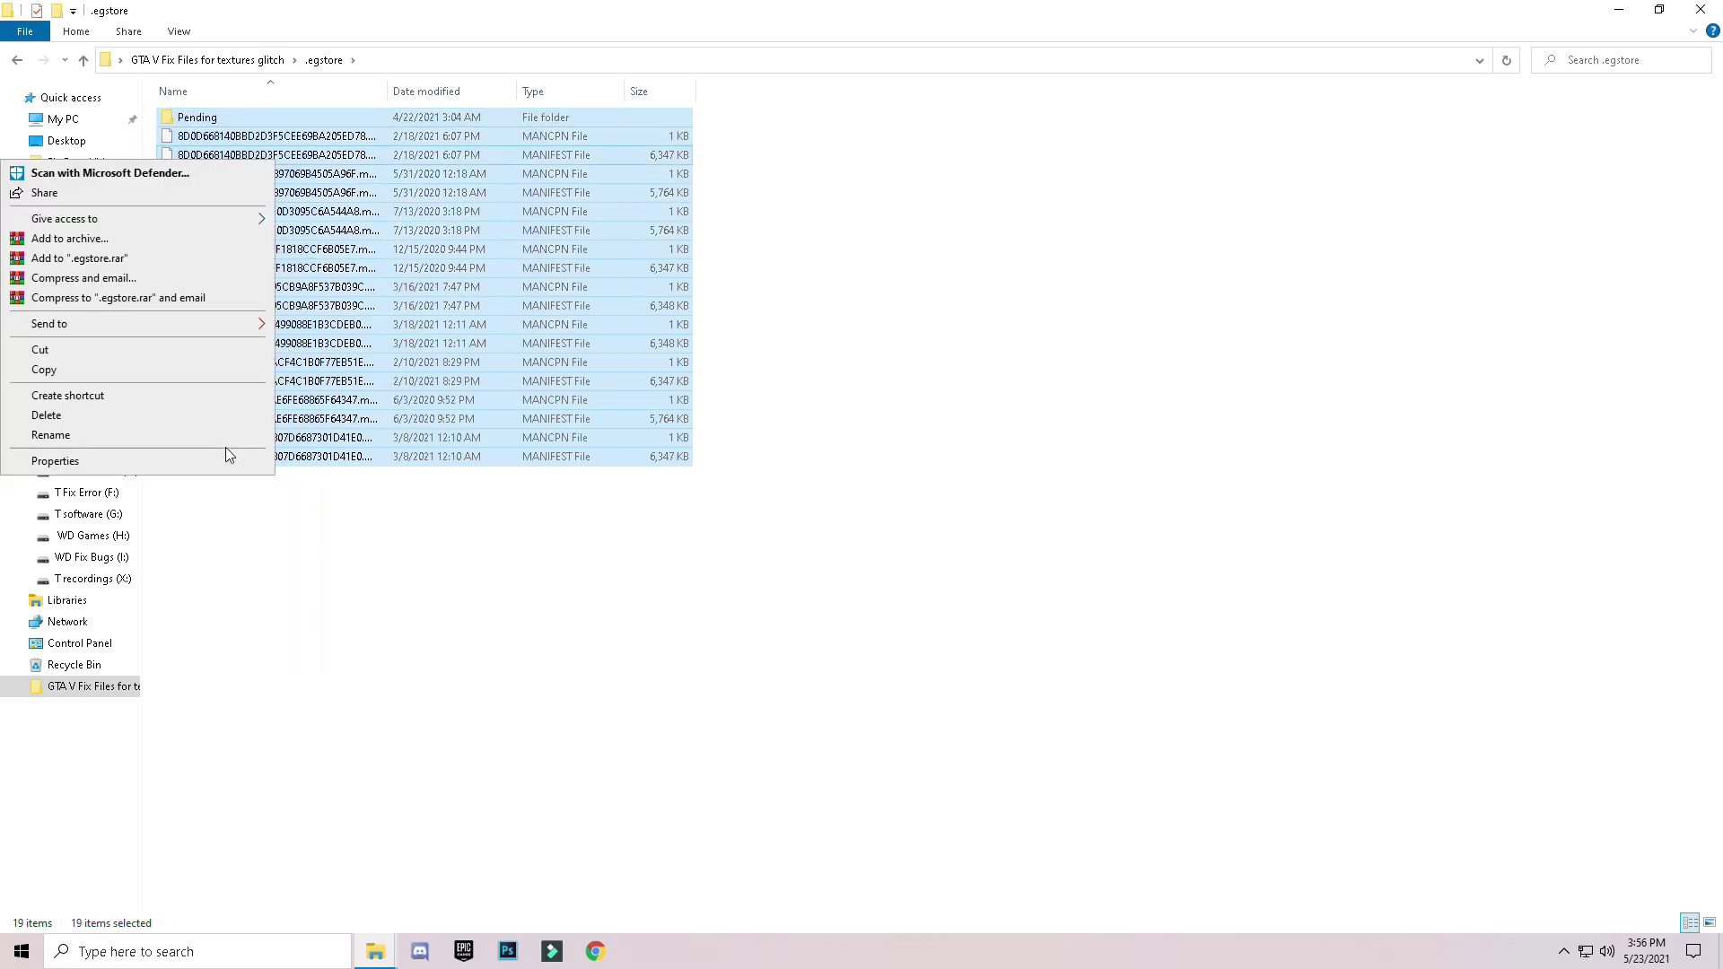
click(58, 372)
Switch to the GTAV folder window and open its .egstore folder
mouse_move(378, 954)
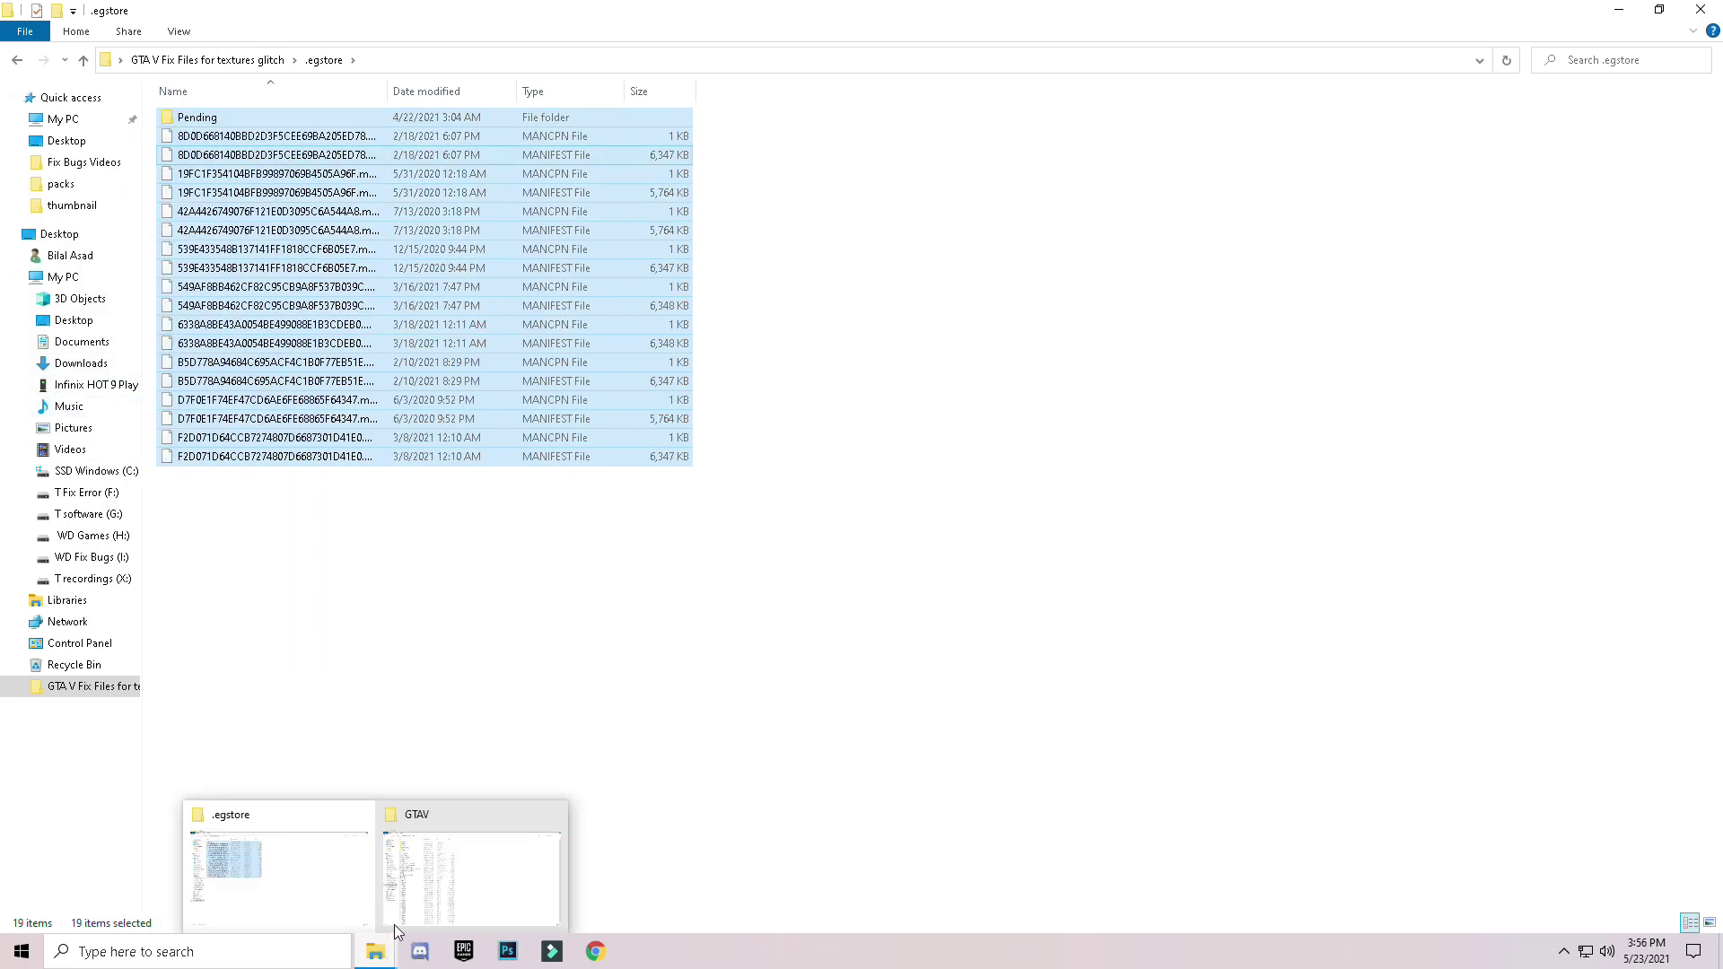
click(440, 908)
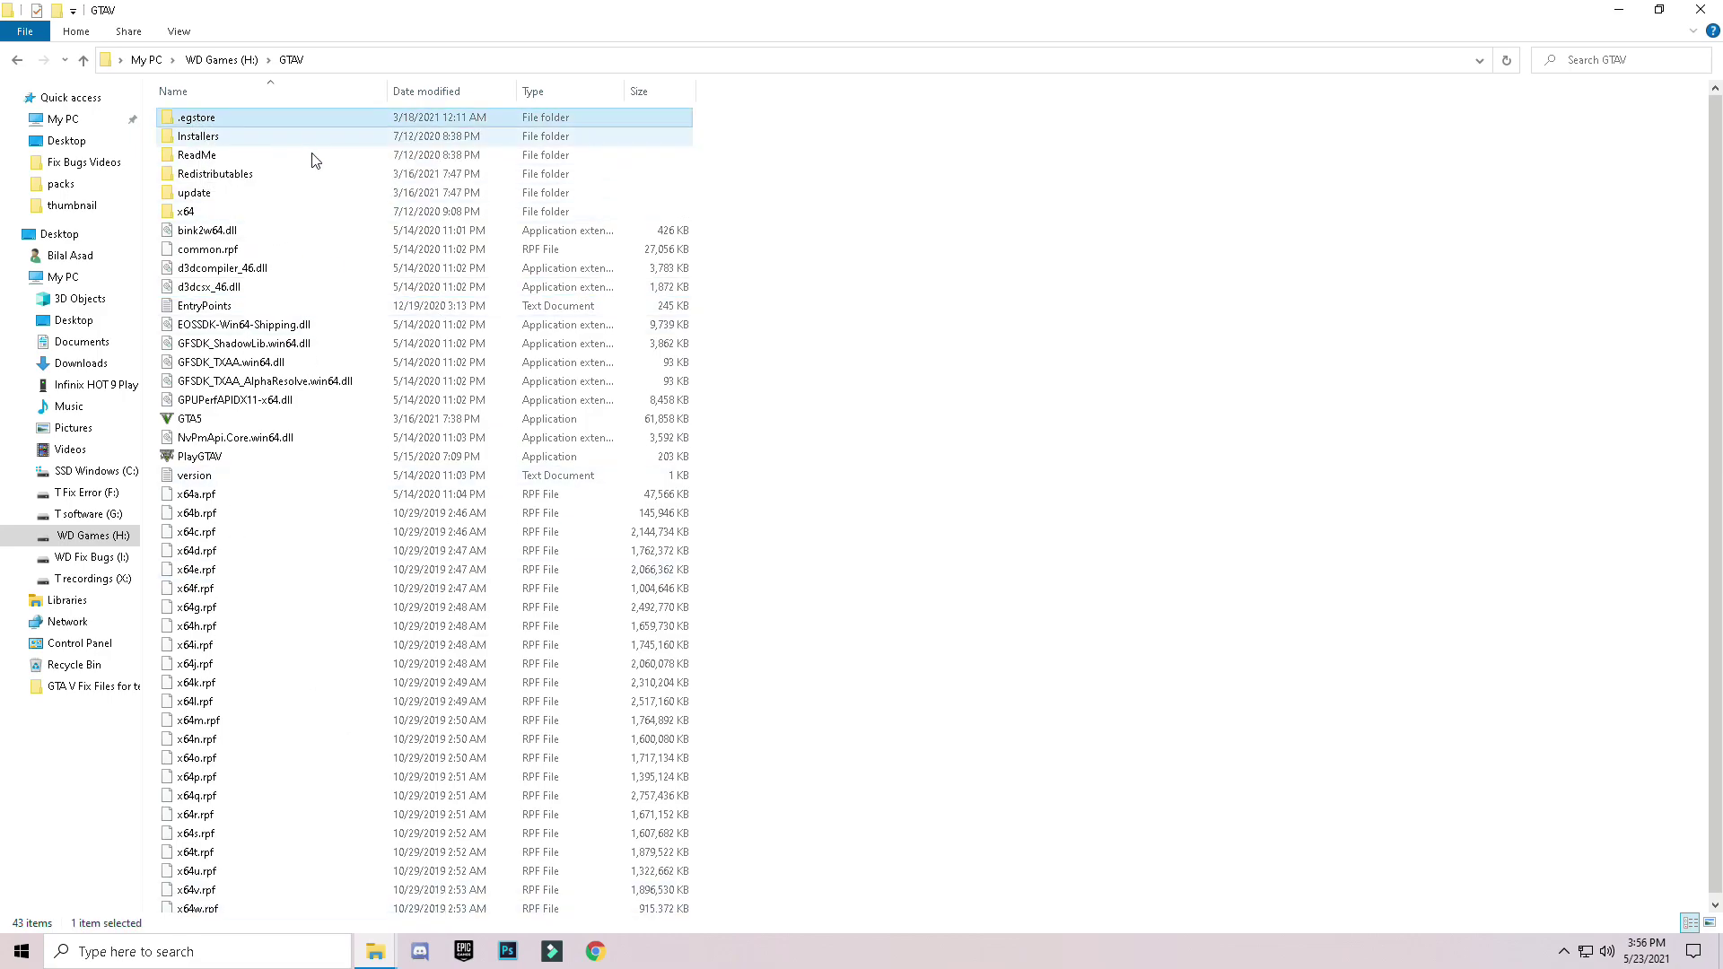
click(194, 118)
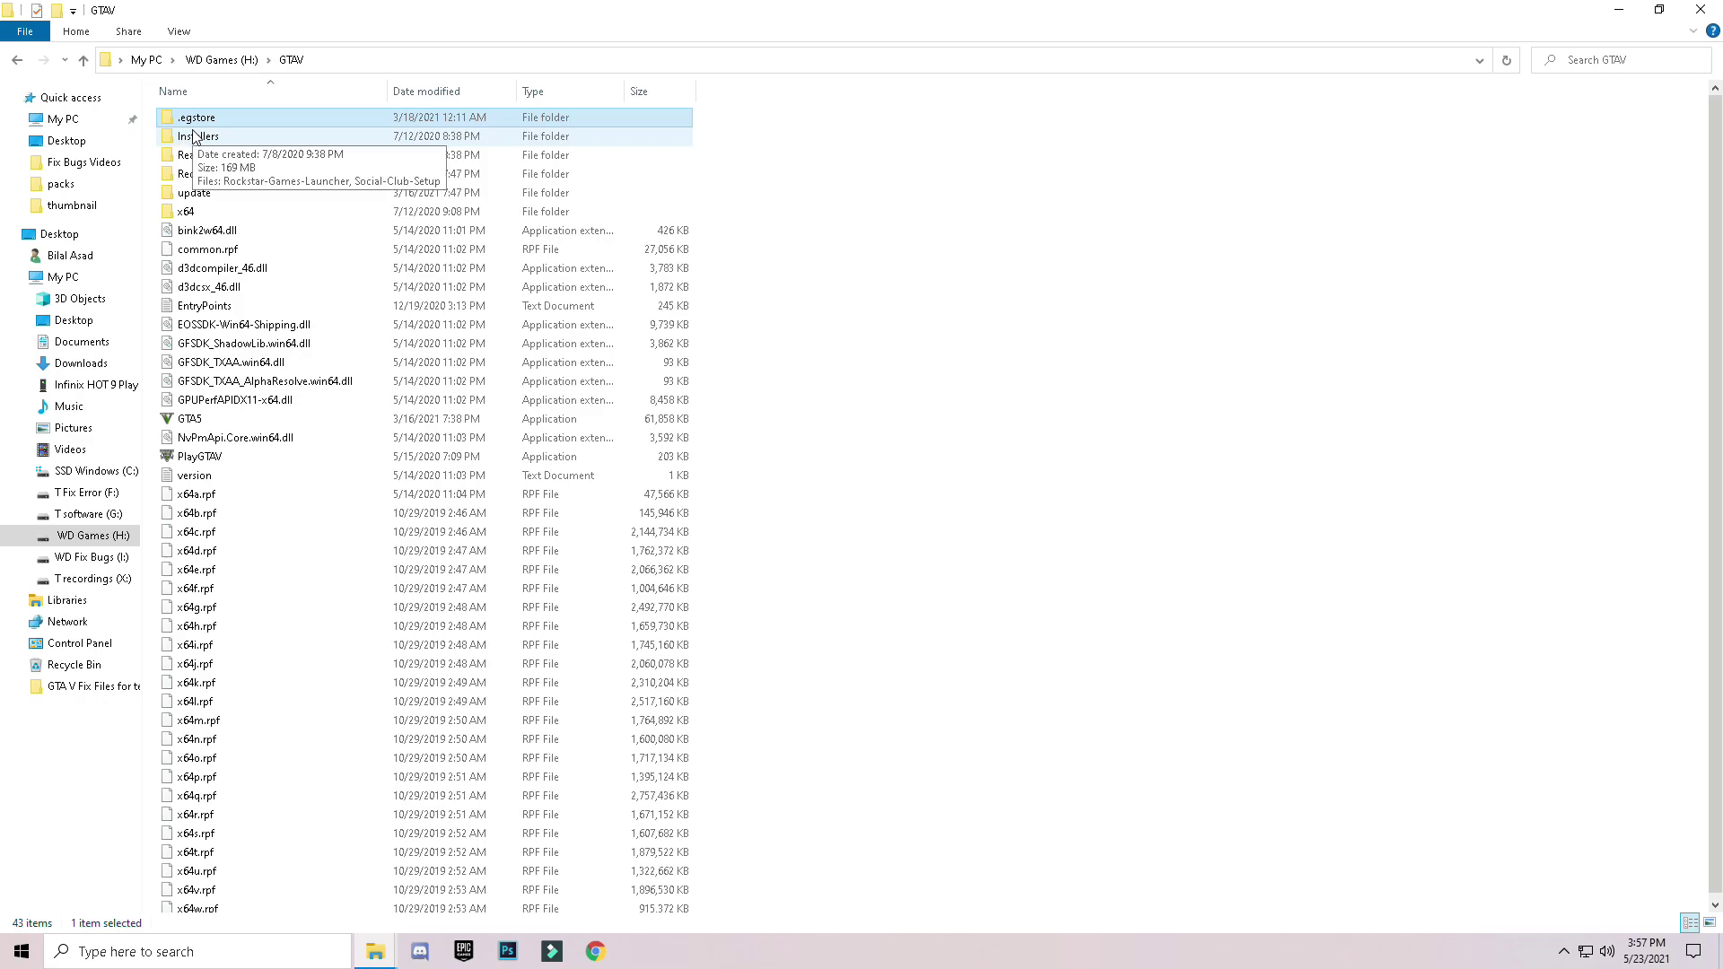
double_click(235, 118)
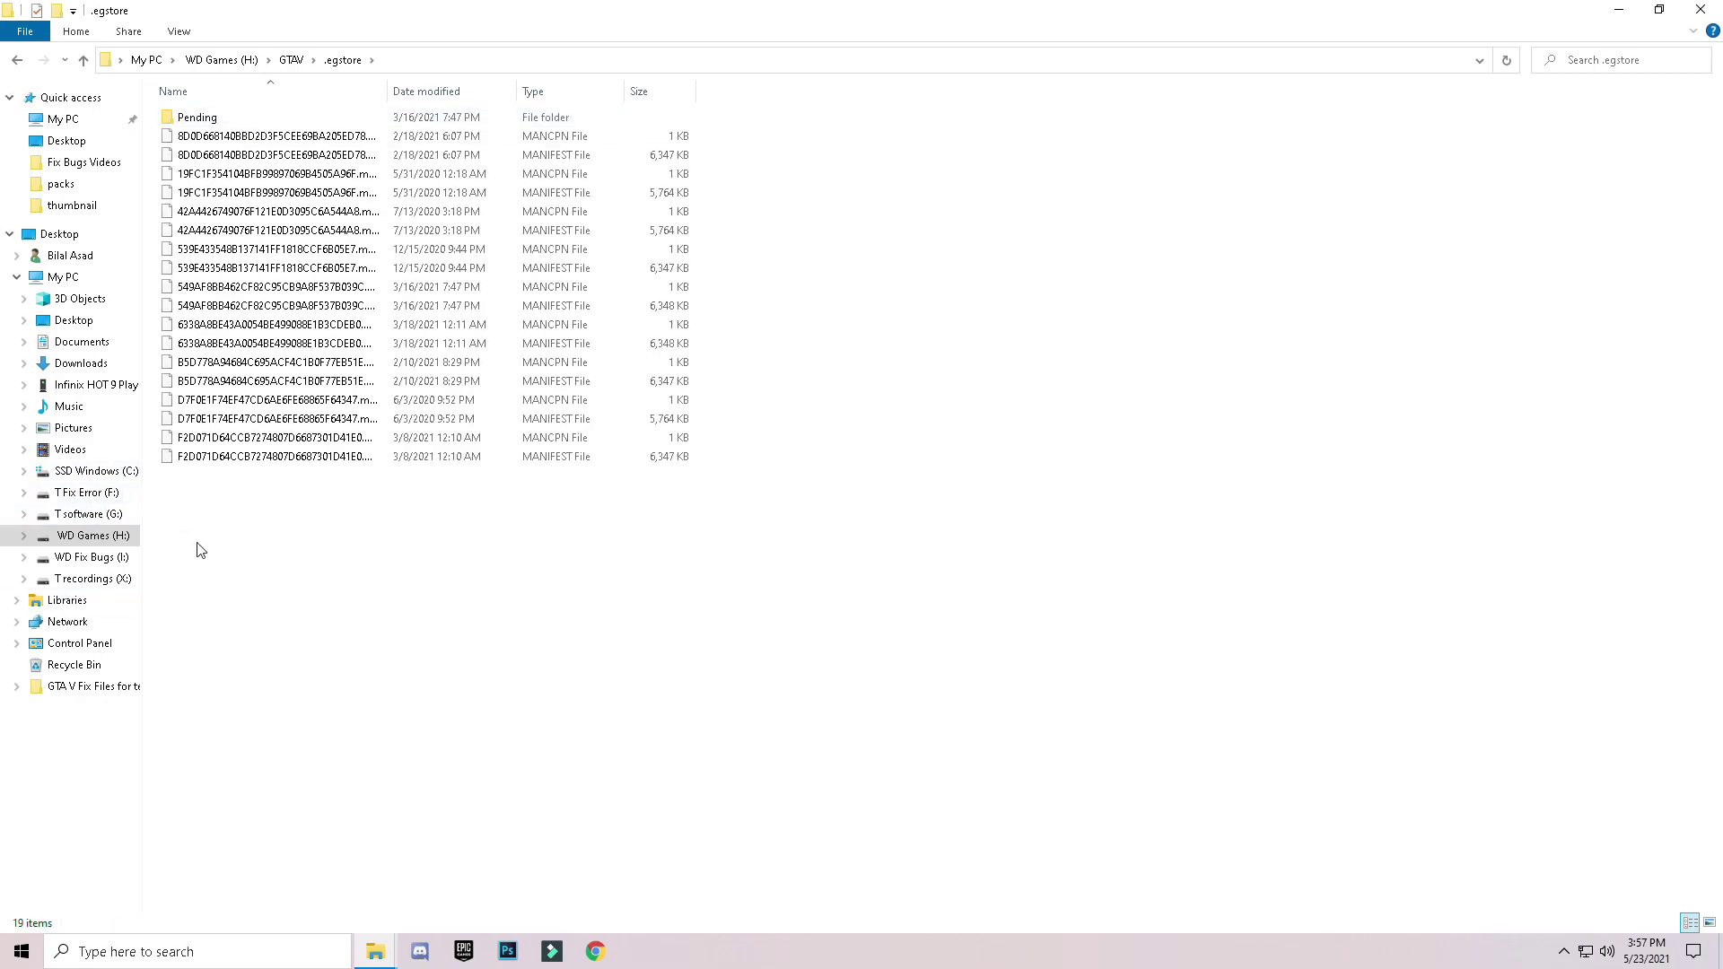
Paste the copied items into GTAV's .egstore folder, replacing the files in the destination, and close both folder windows
right_click(375, 582)
click(268, 739)
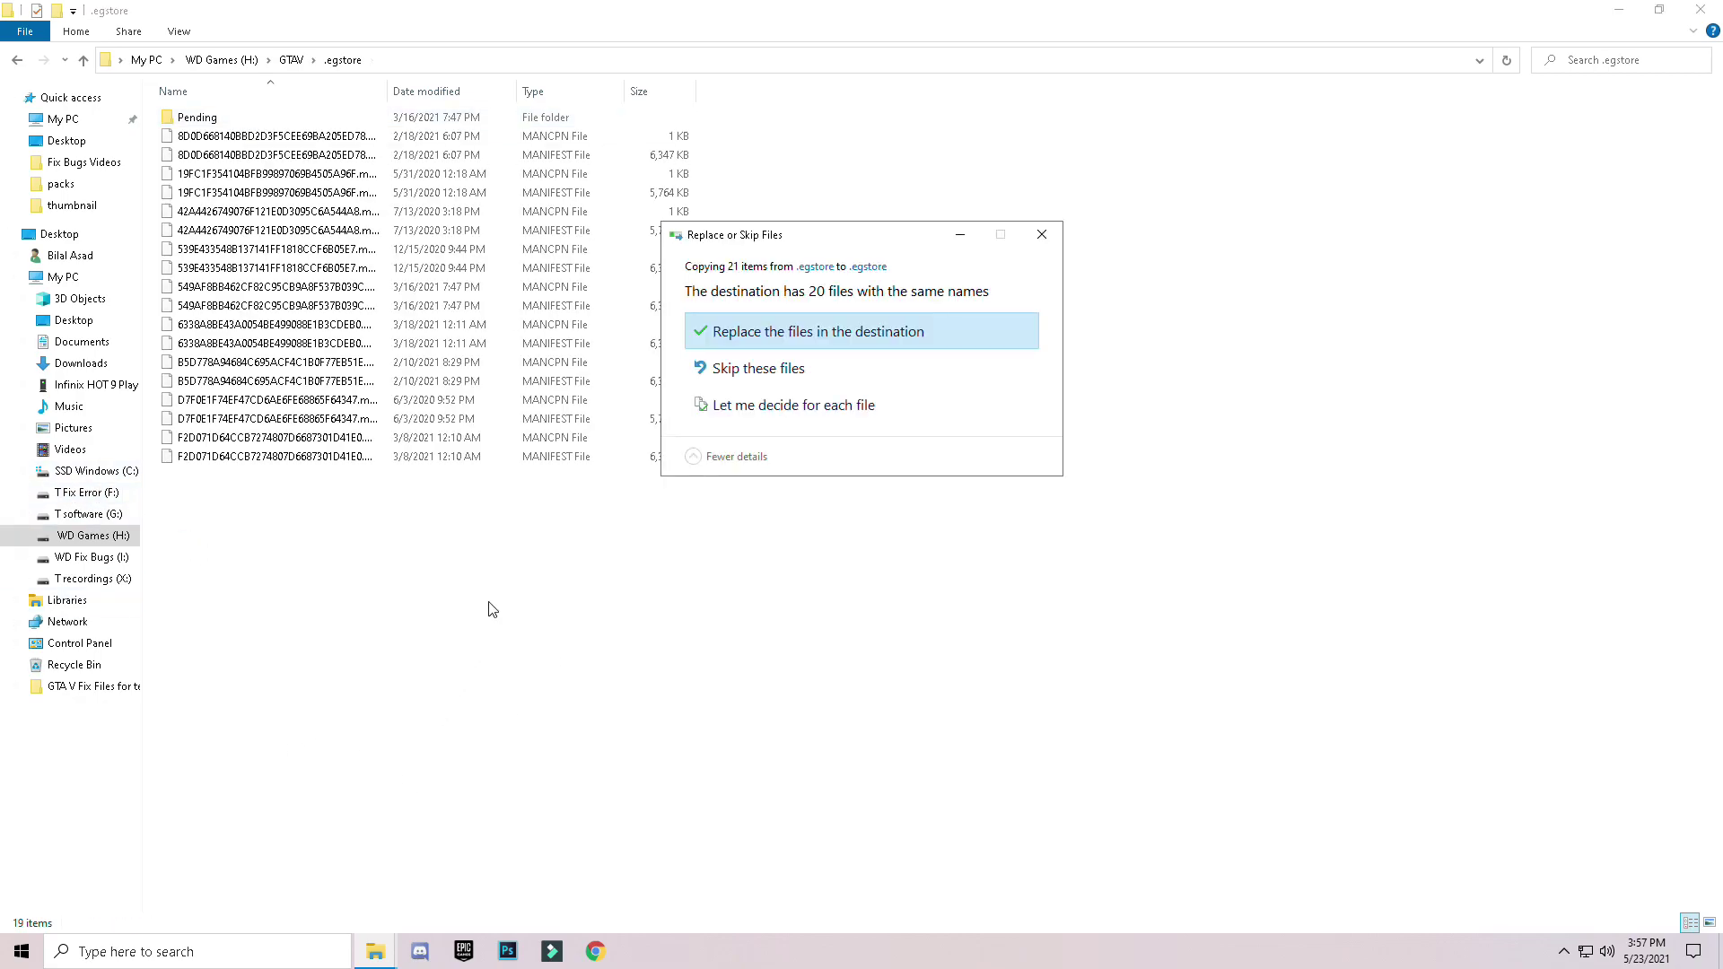
click(718, 331)
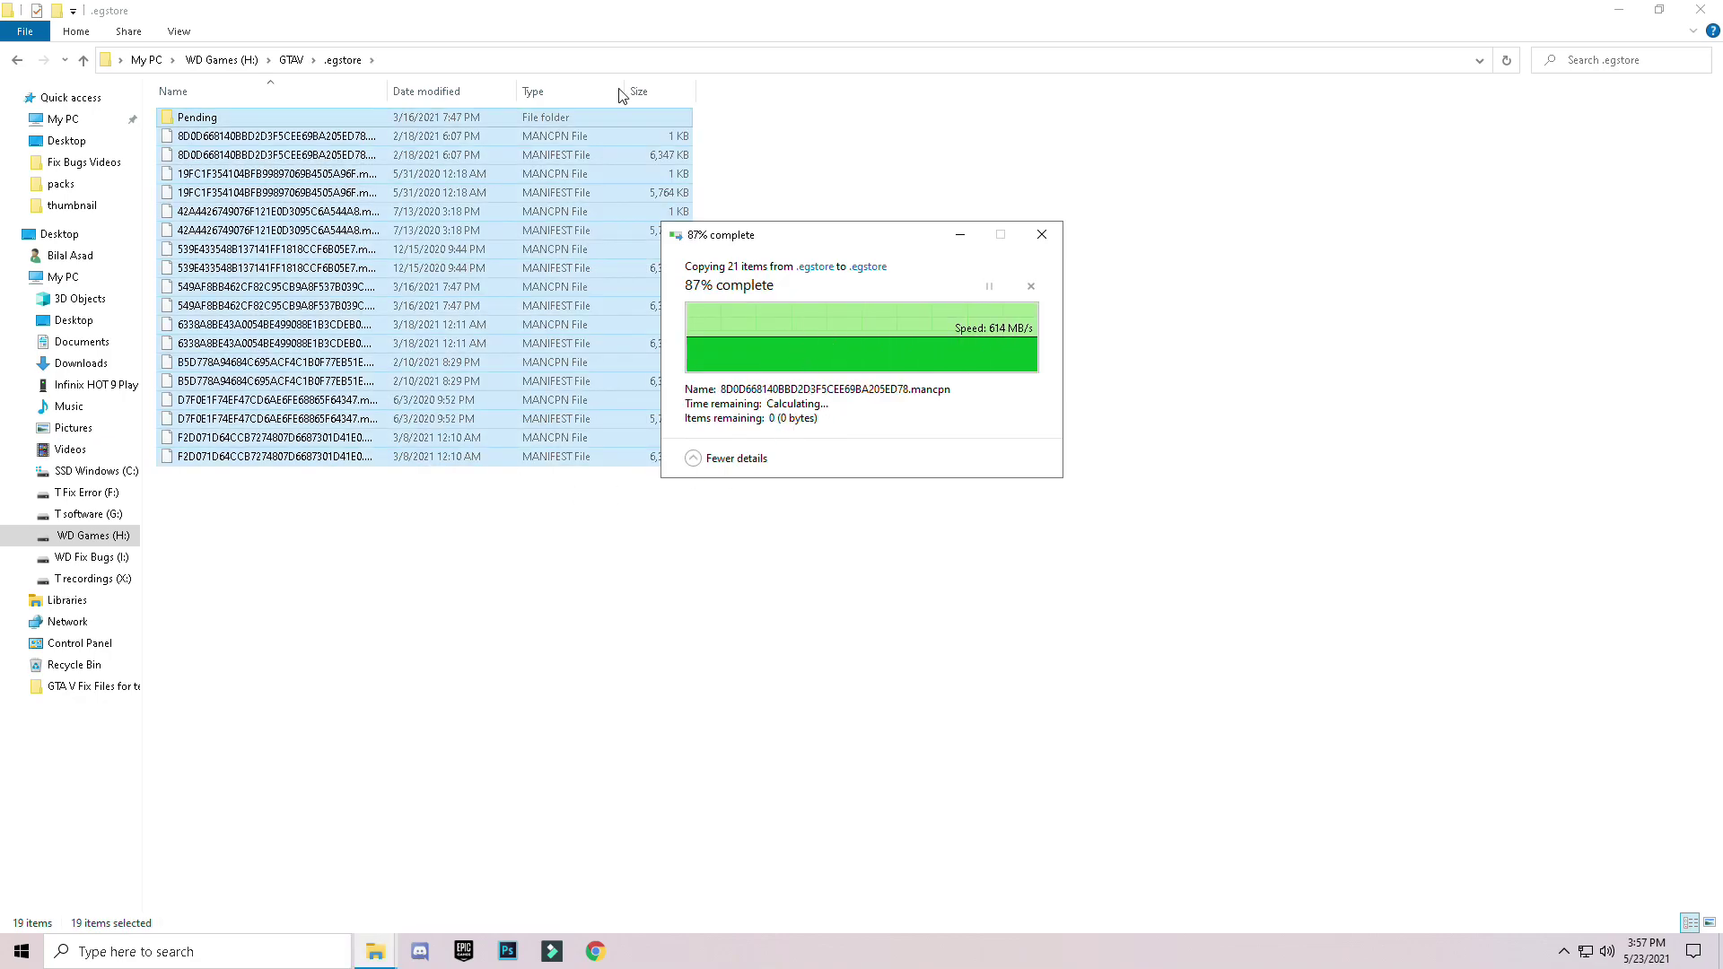
click(895, 826)
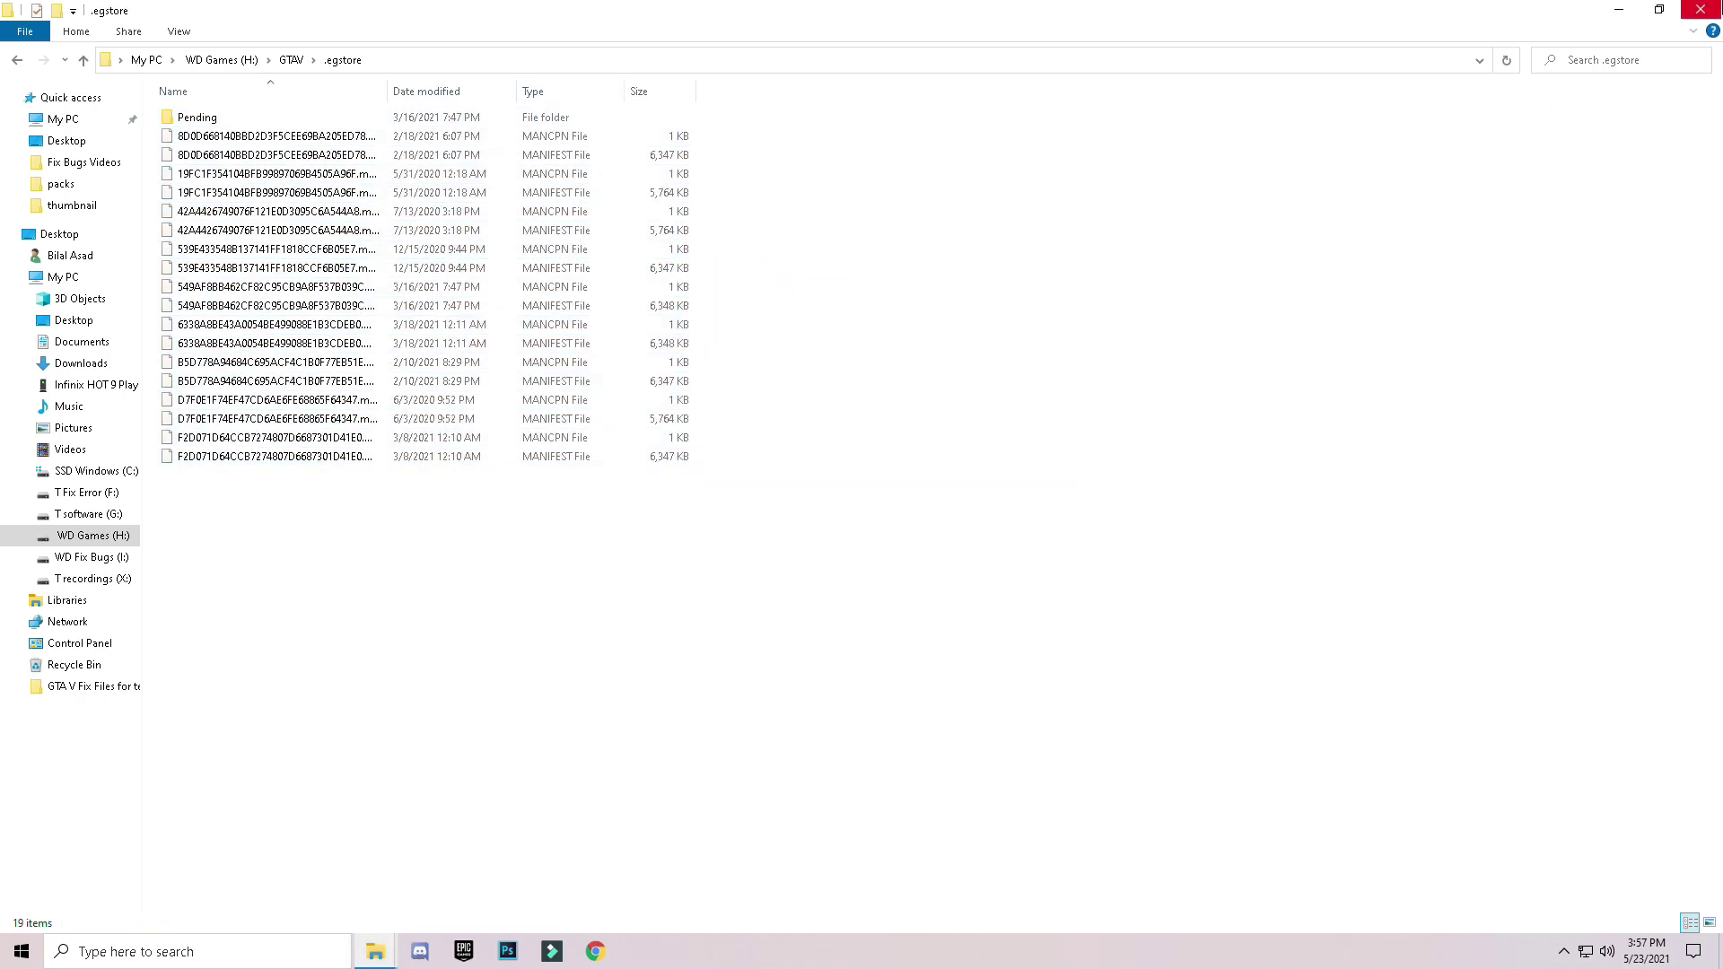
click(1700, 9)
click(1701, 9)
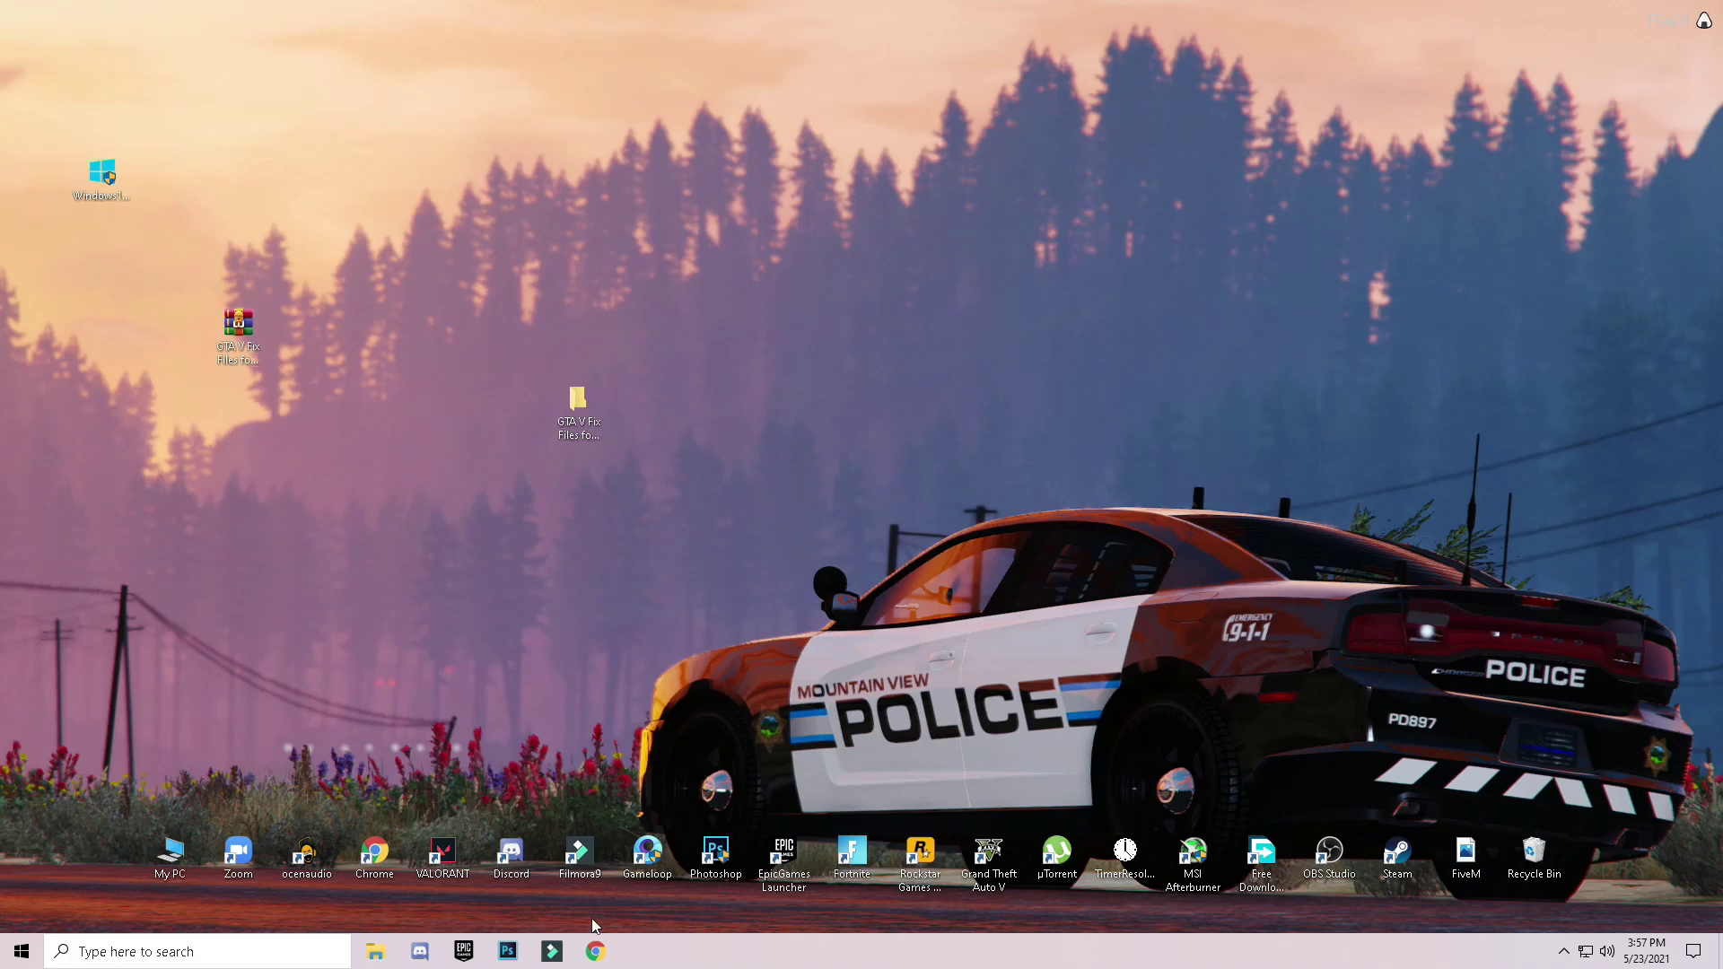
Open the Windows Temp folder by running temp from the Run dialog
click(243, 950)
text(run)
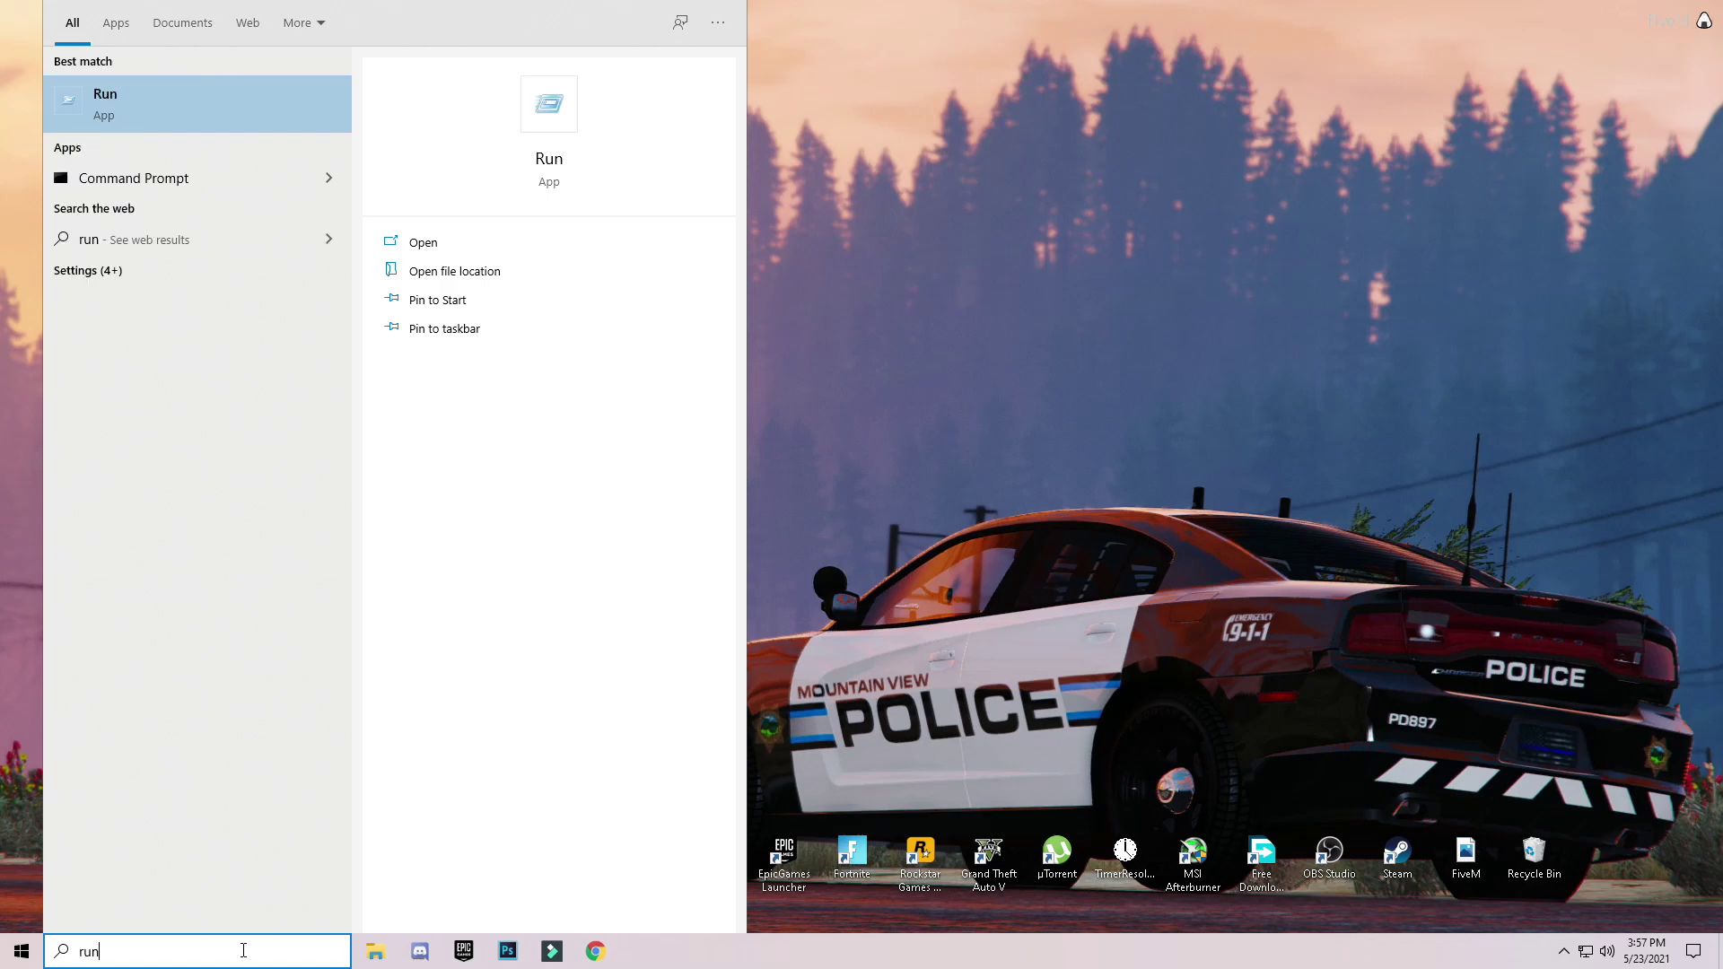
key(Return)
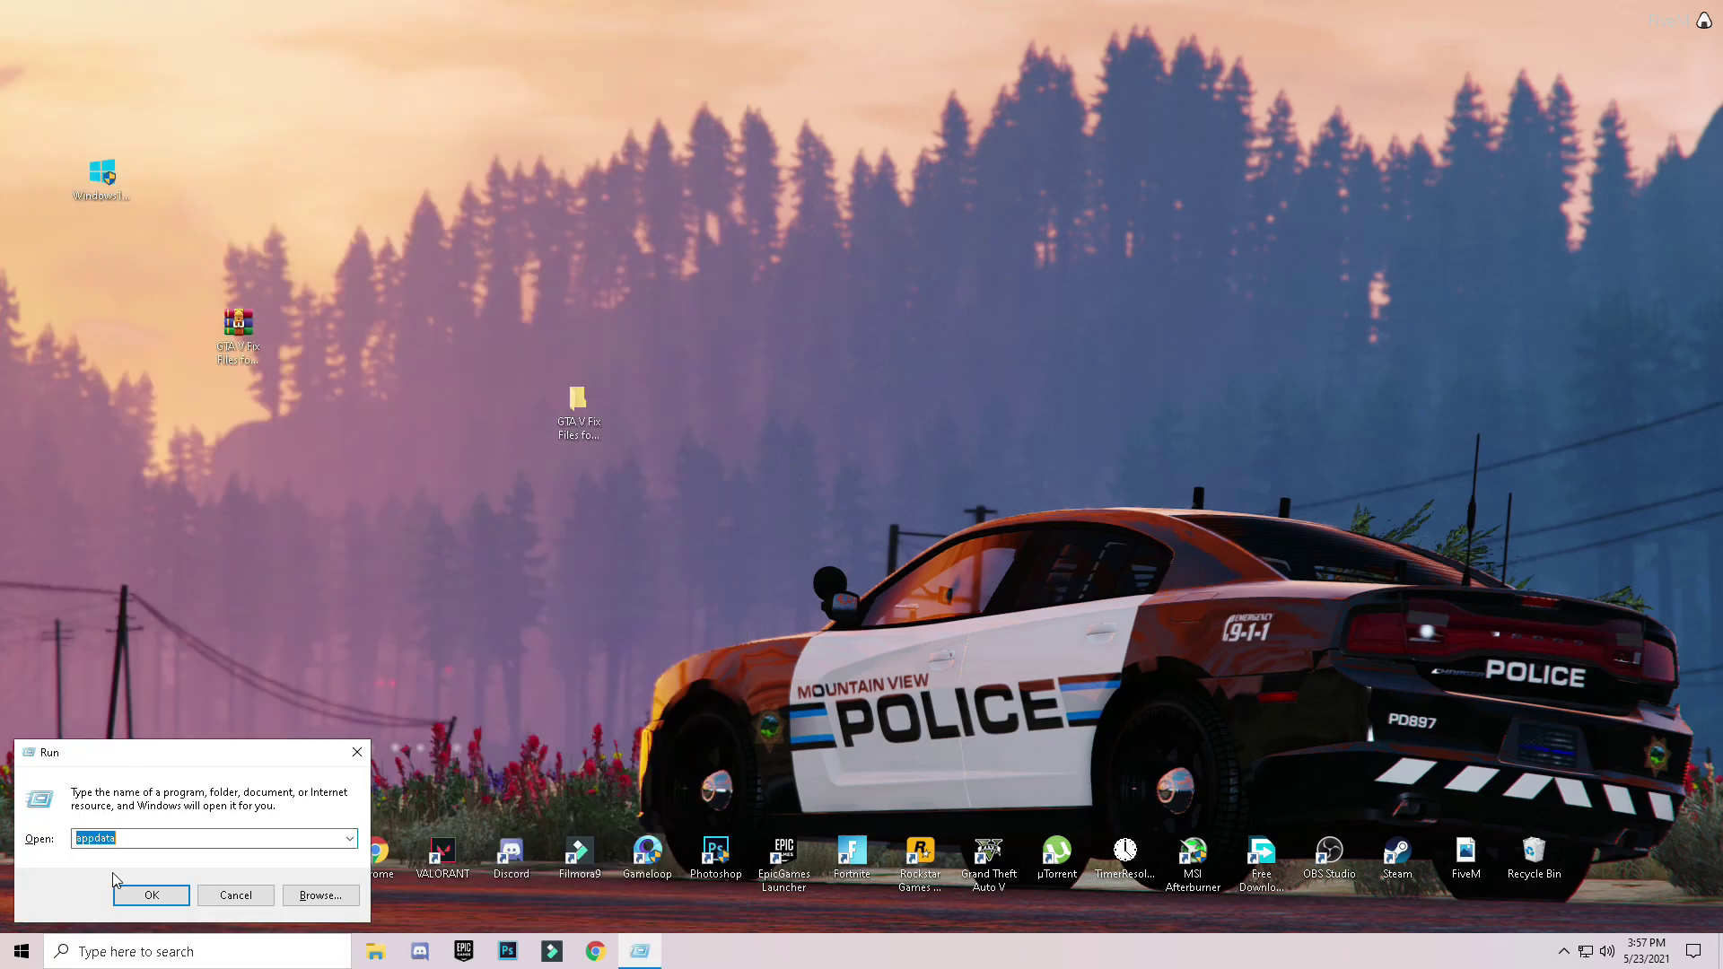
text(temp)
key(Return)
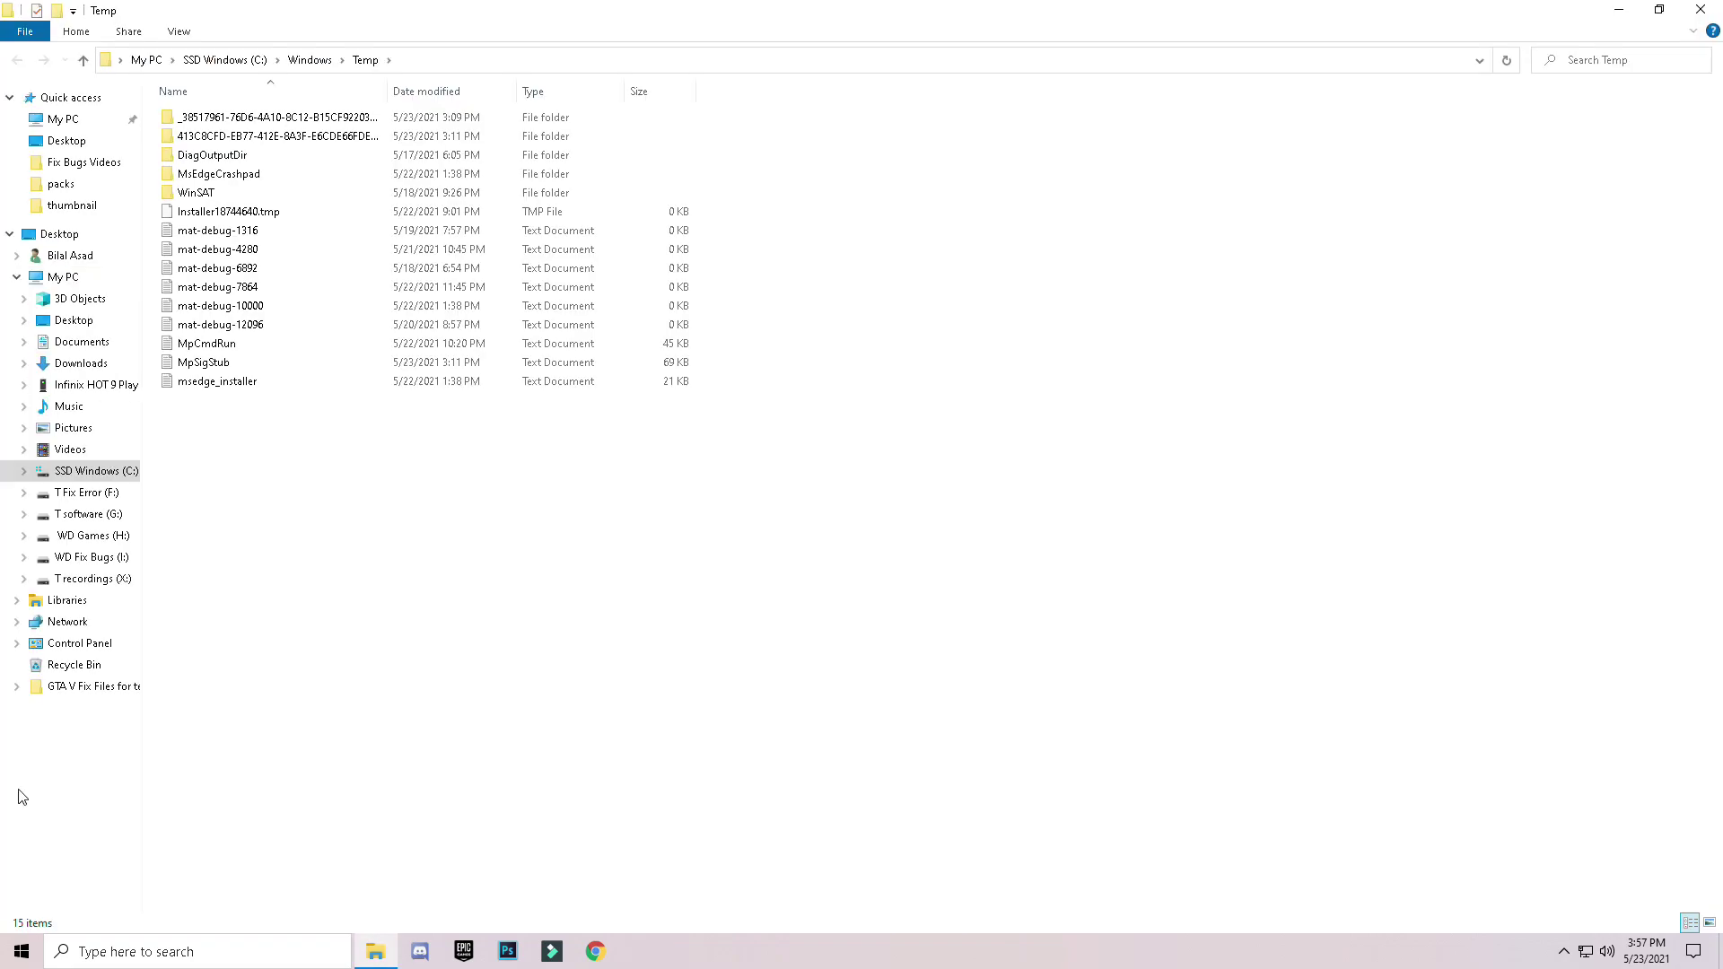
Delete all files and folders in the Windows Temp folder and close the window
drag(253, 588, 220, 104)
right_click(274, 169)
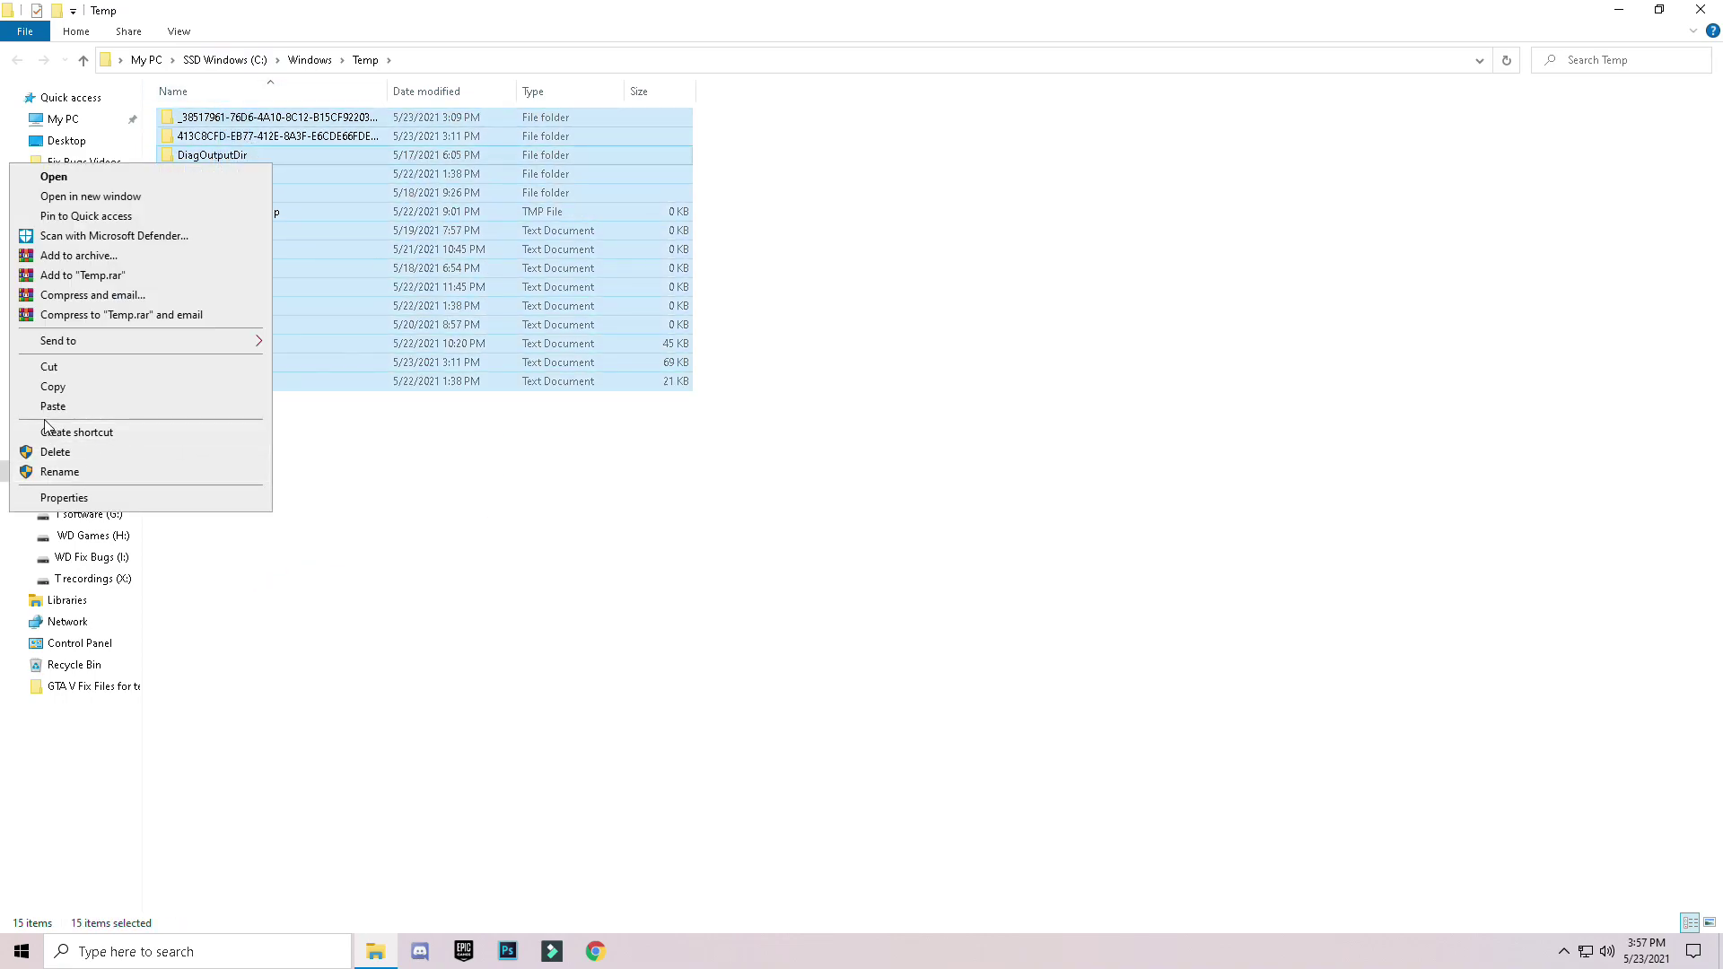
click(91, 453)
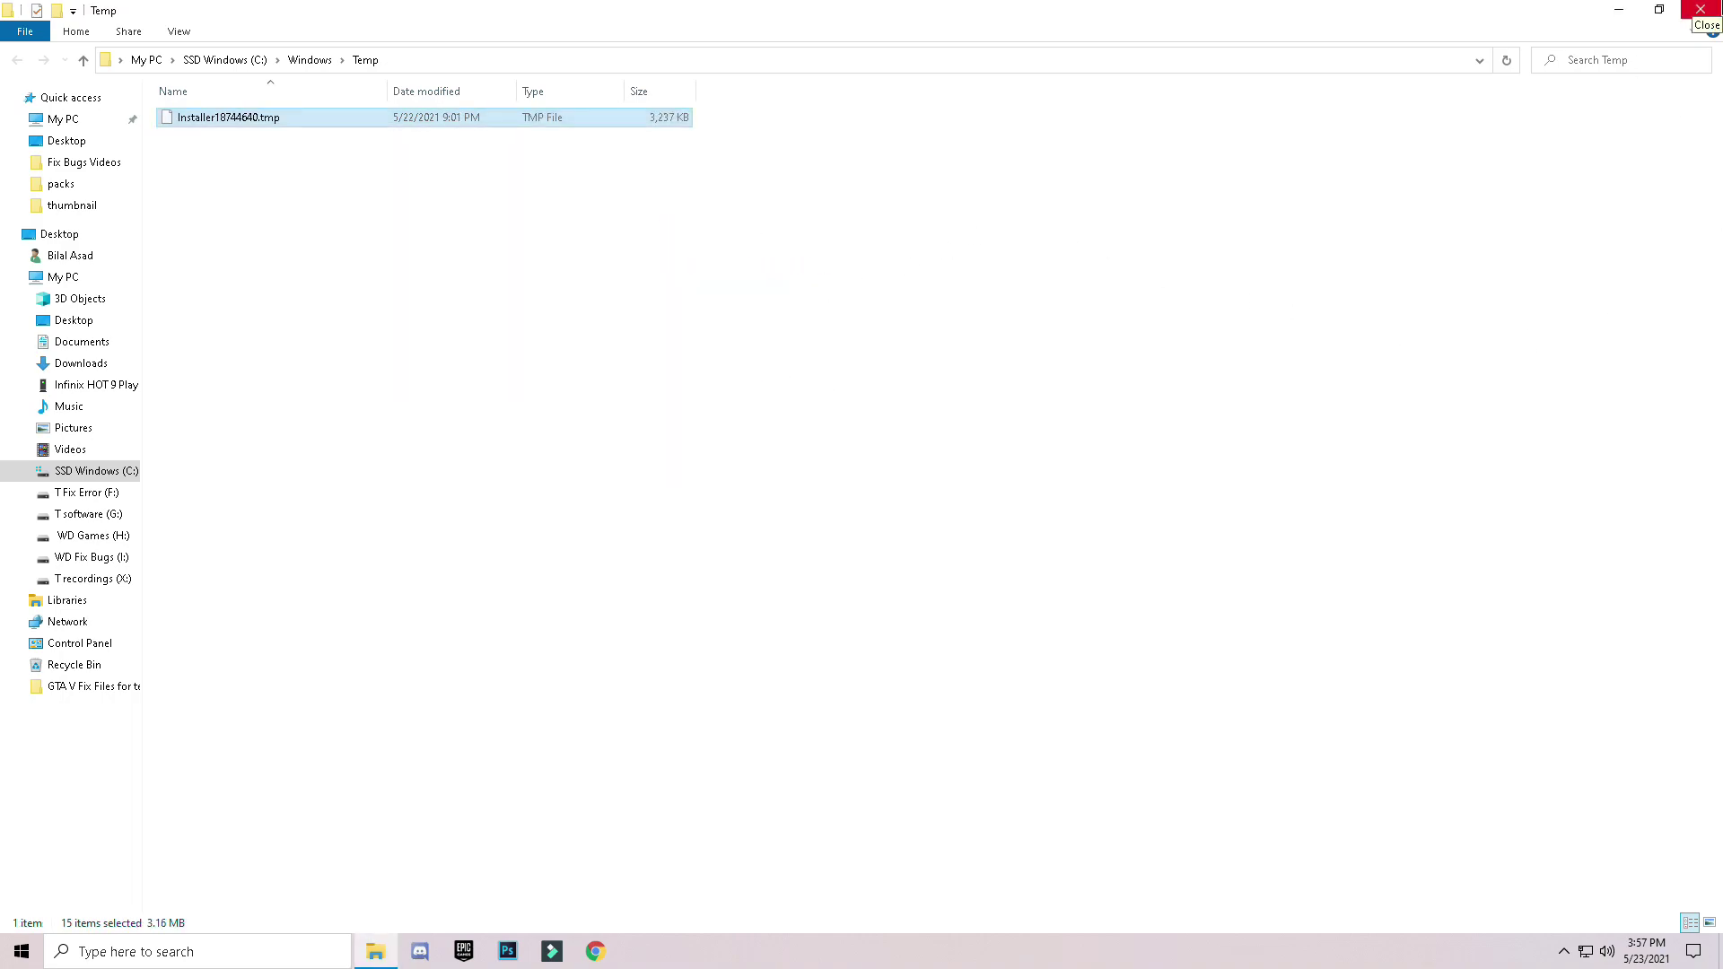
click(339, 300)
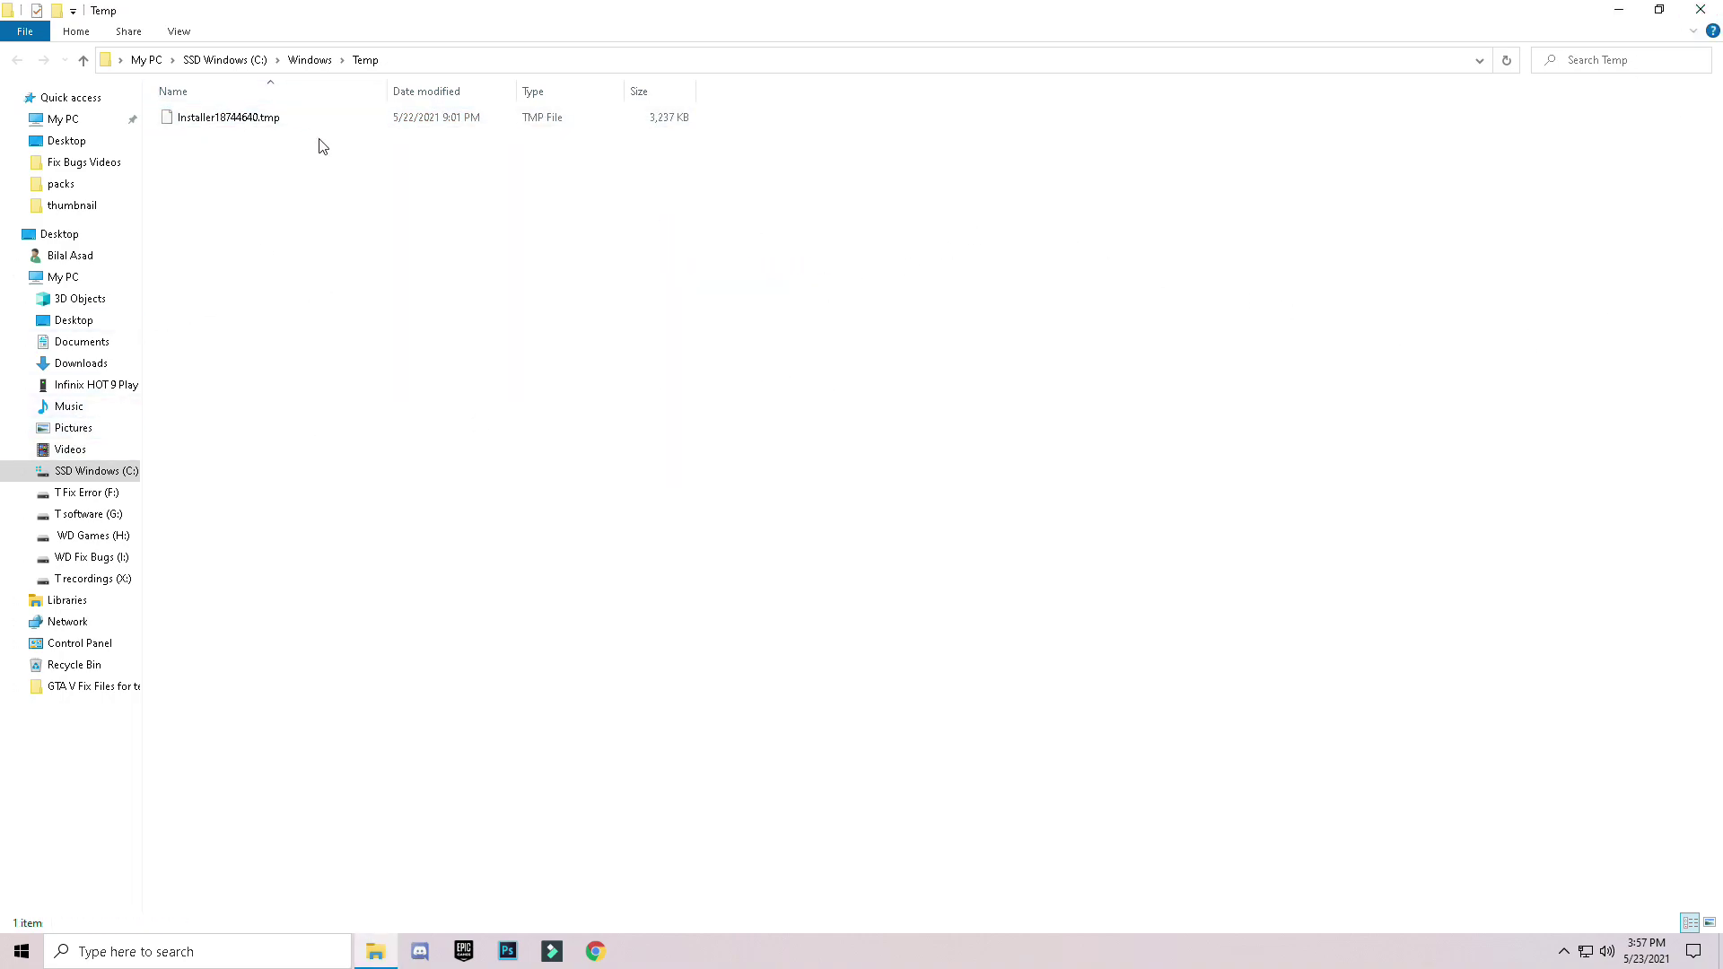
click(1701, 9)
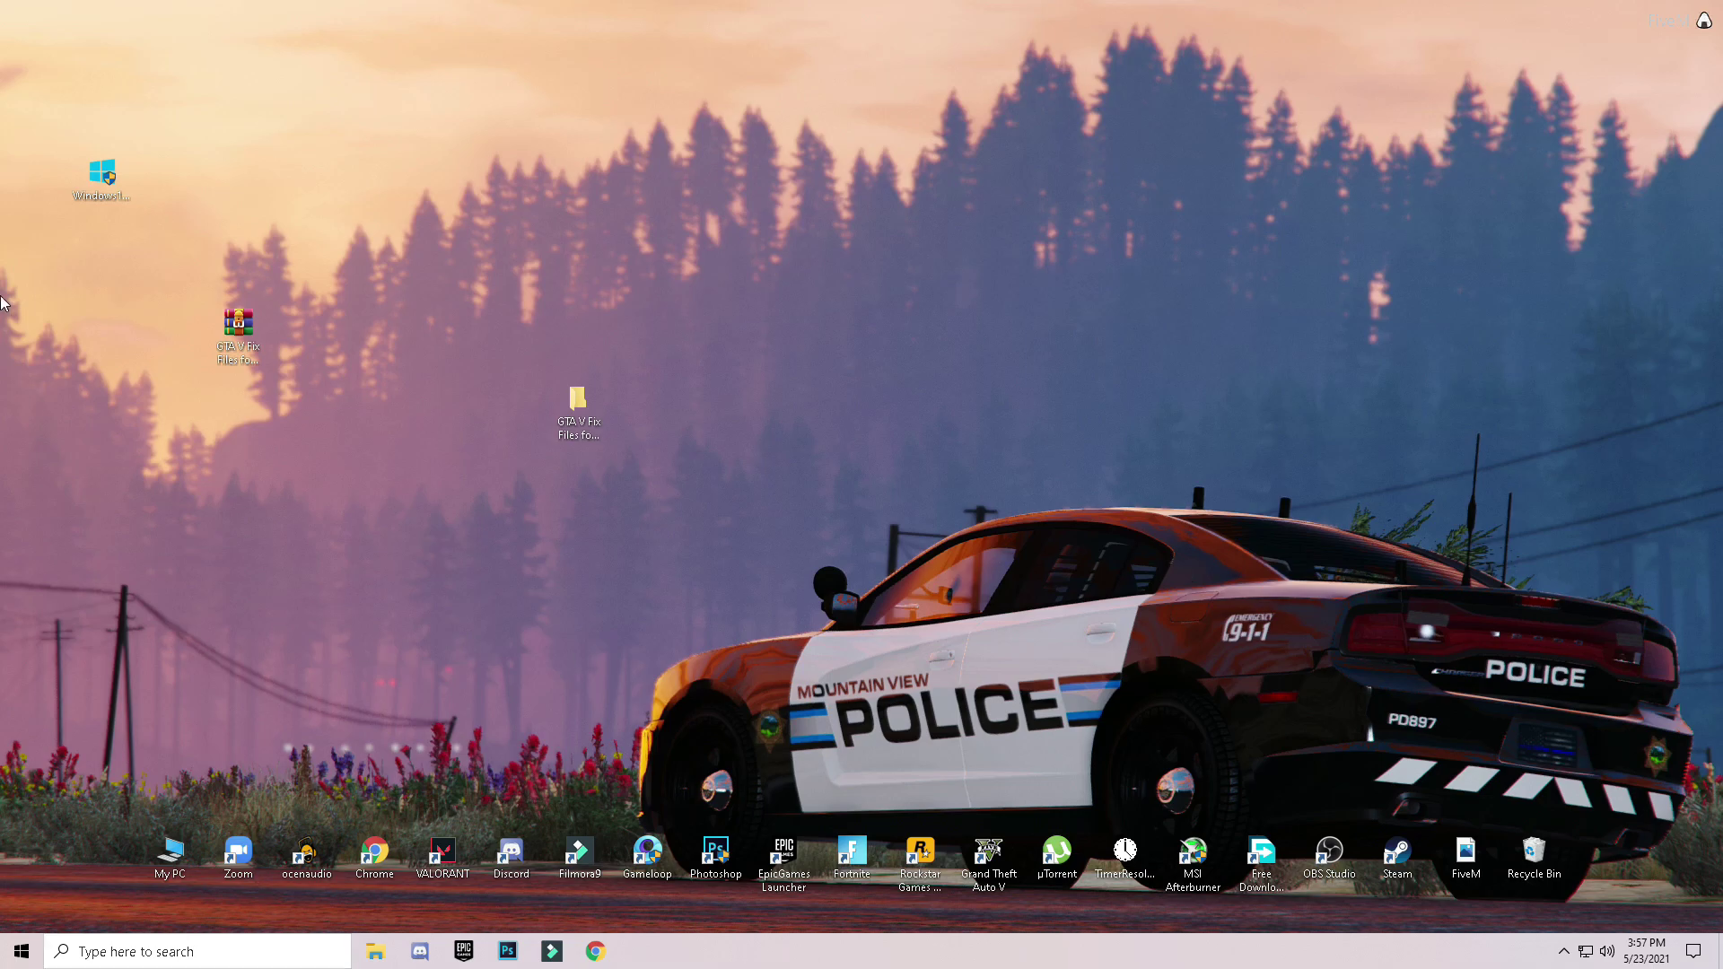
Open the user account's local Temp folder by running %temp% from the Run dialog
click(157, 953)
text(run)
key(Return)
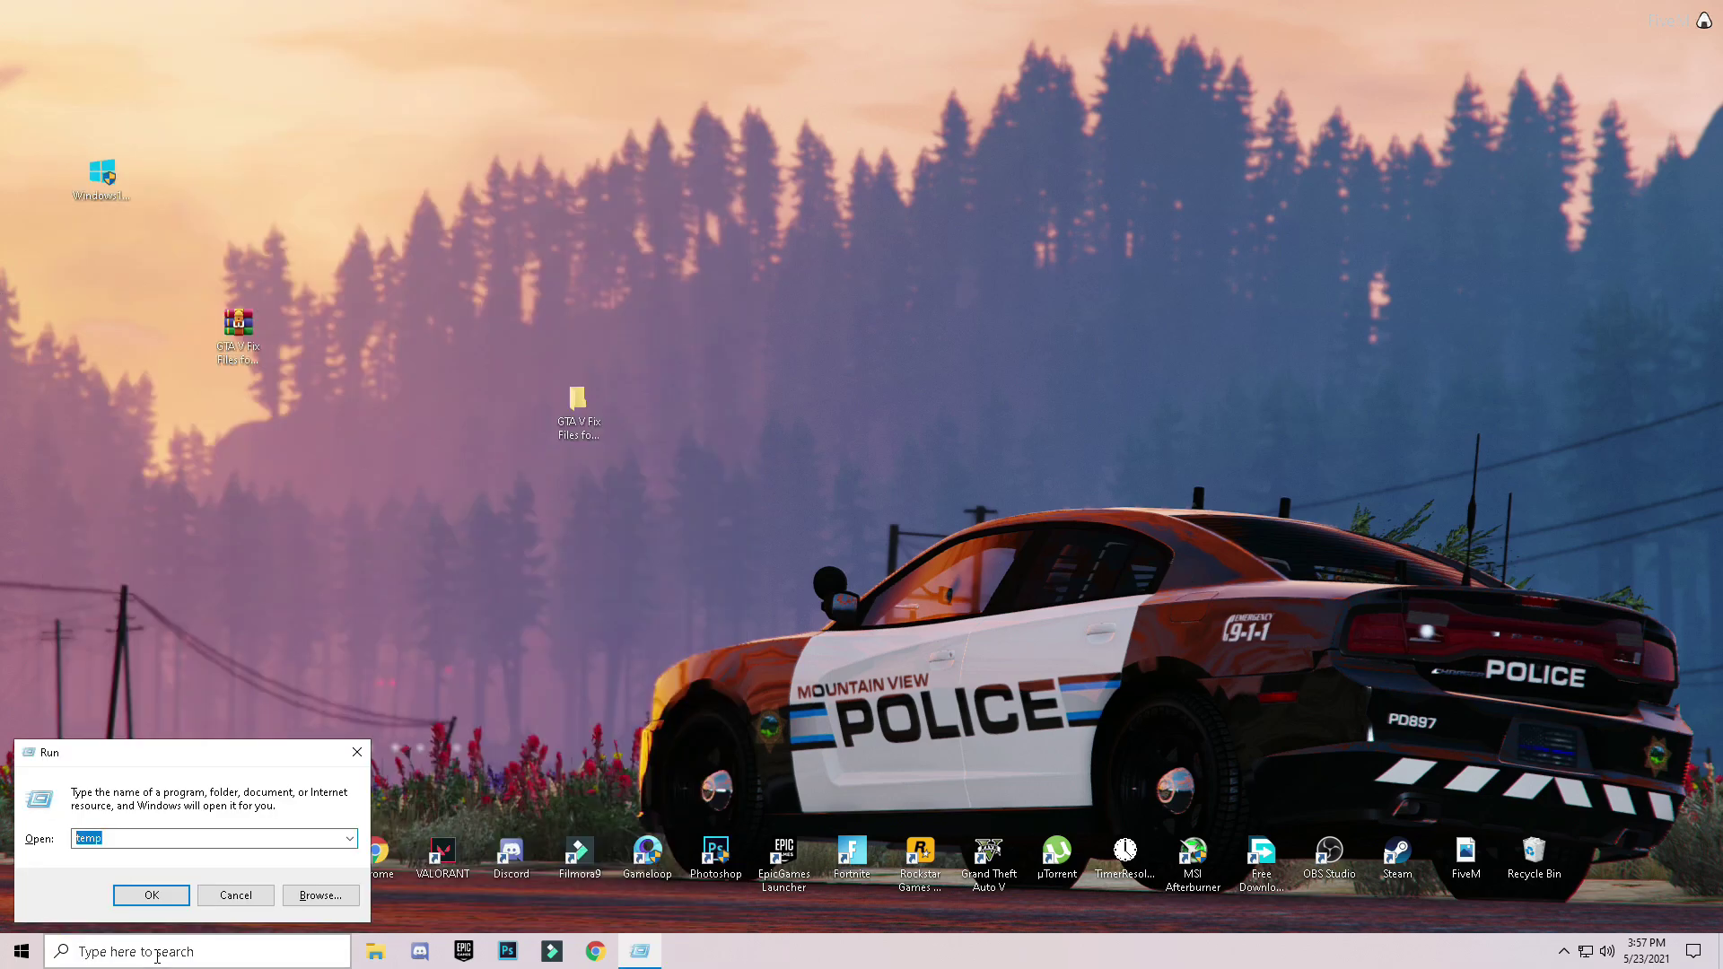
click(112, 839)
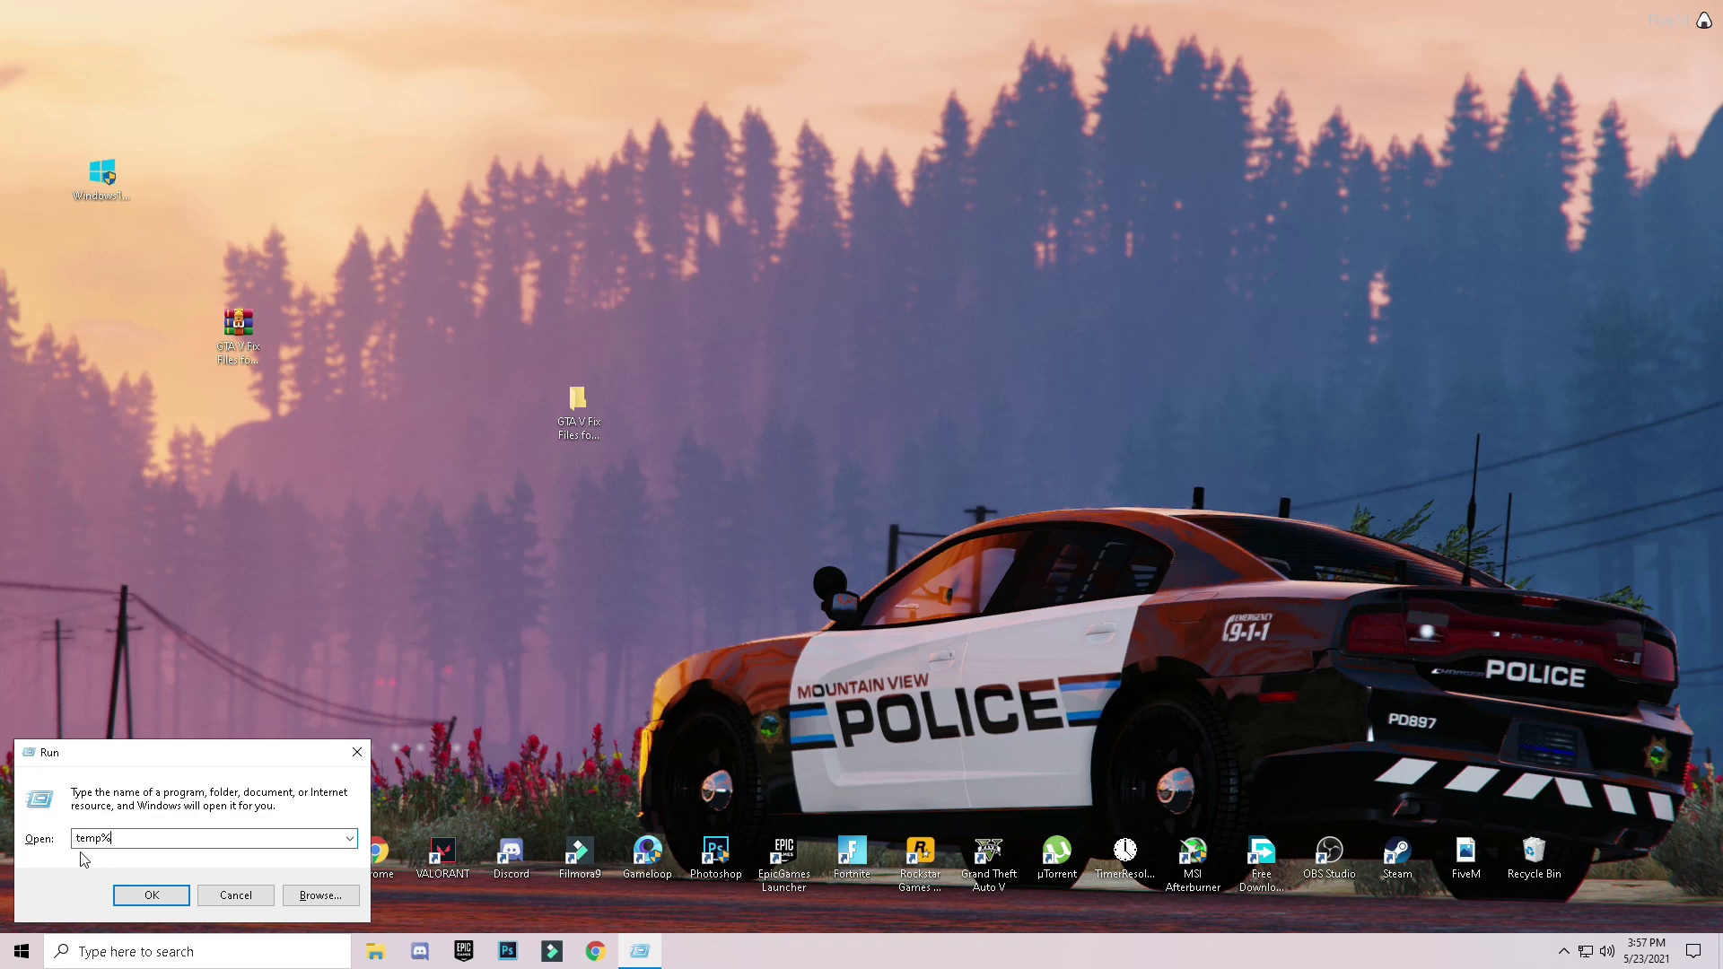
text(%)
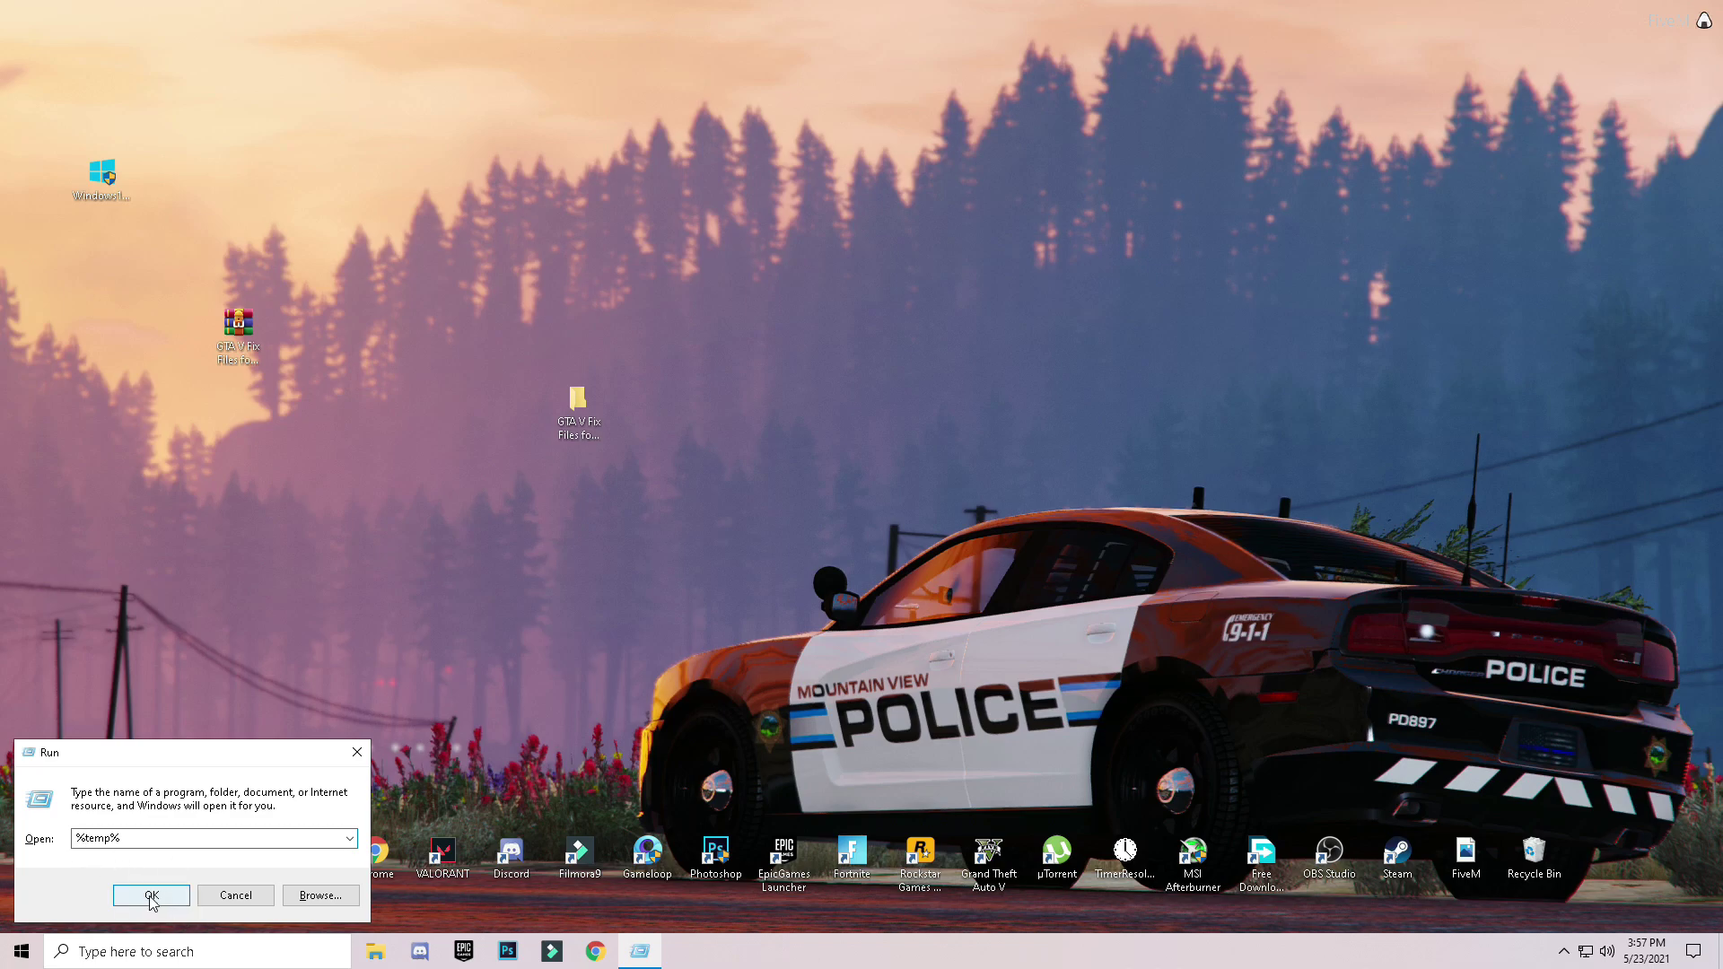
click(151, 896)
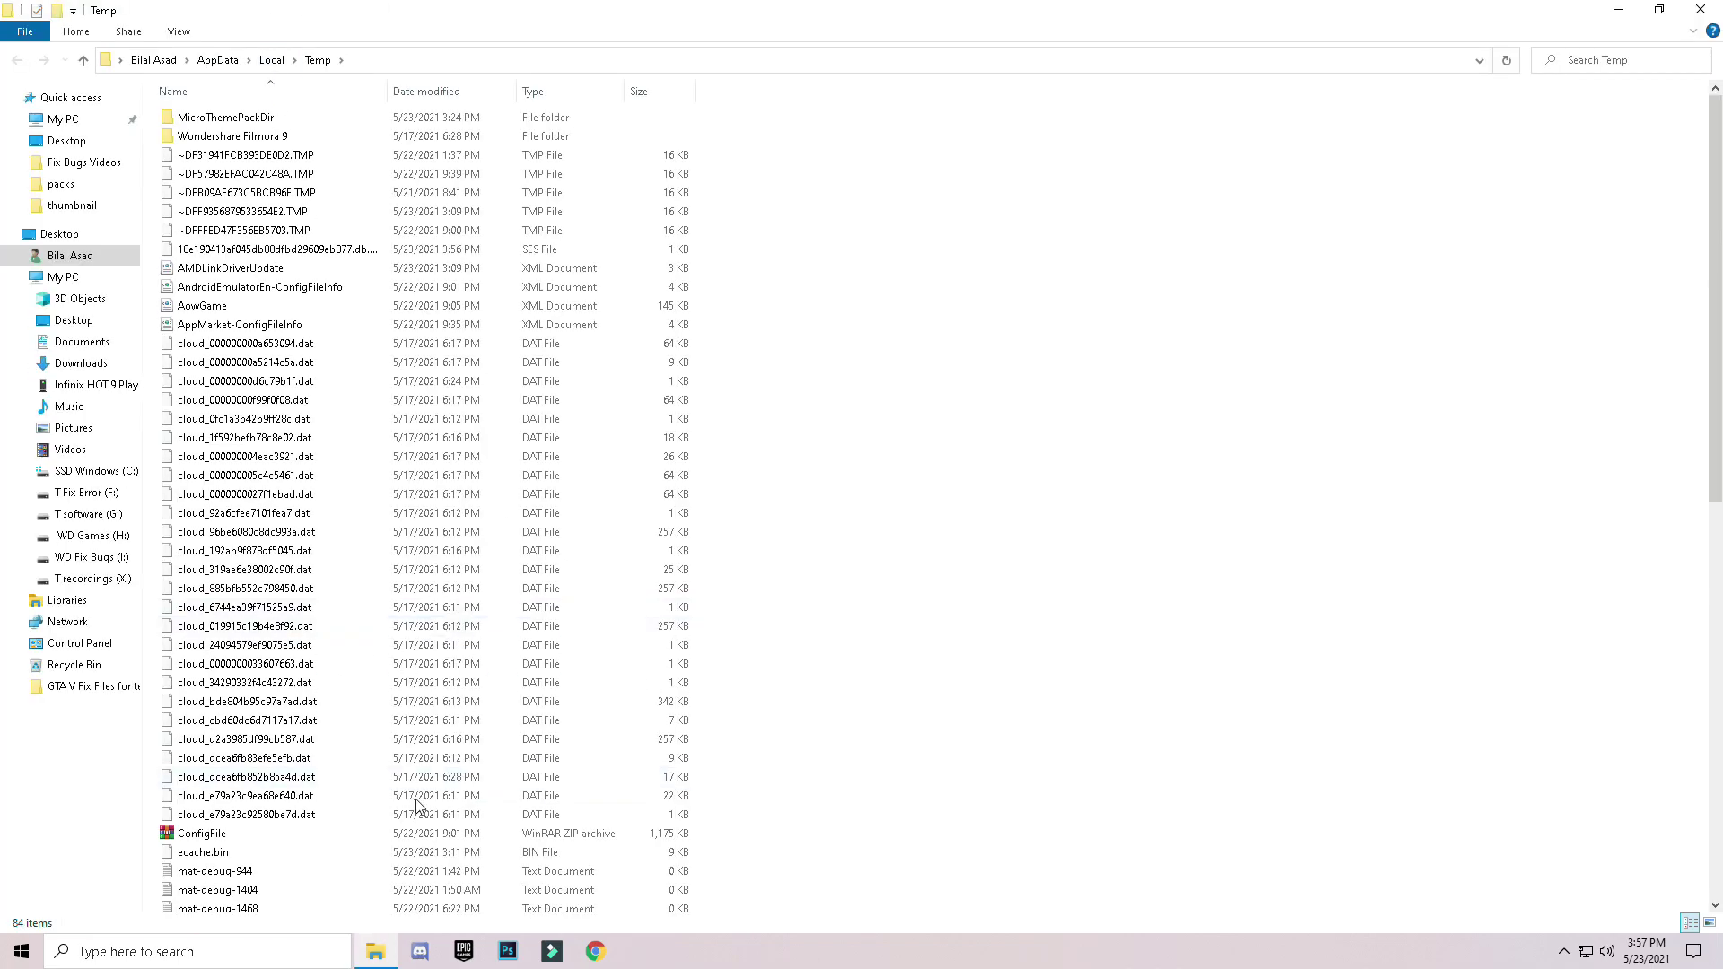
Delete everything in the local AppData Temp folder, skipping the file in use, and close the window
click(289, 591)
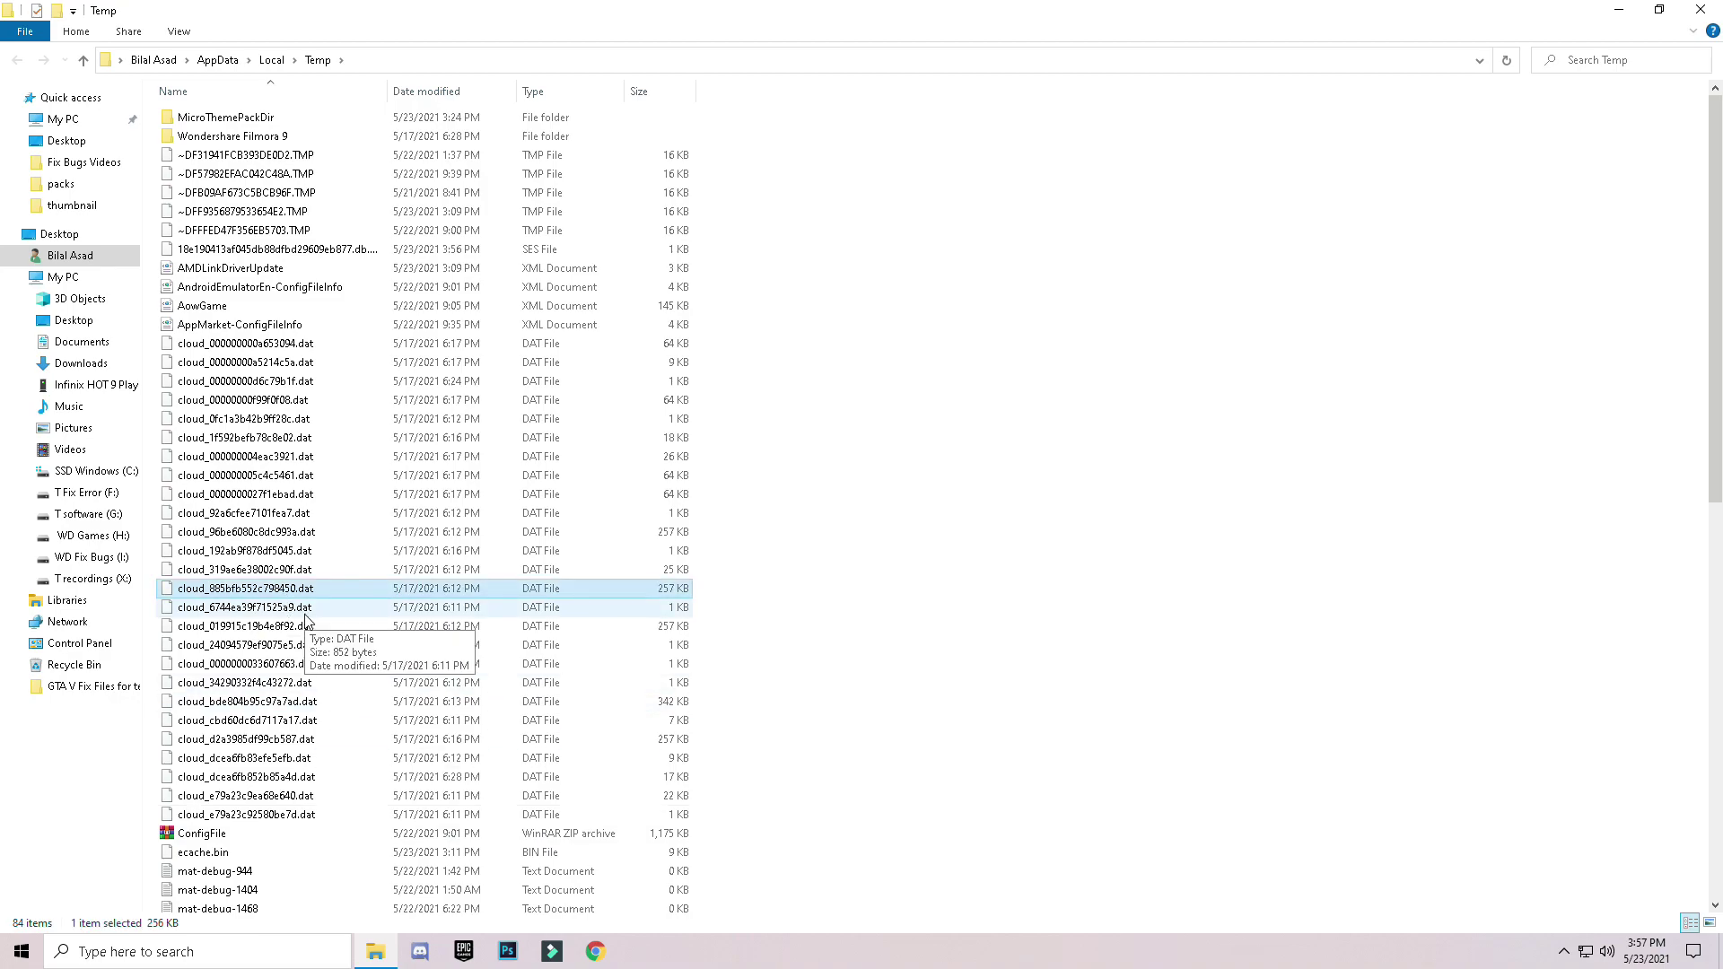
key(ctrl+a)
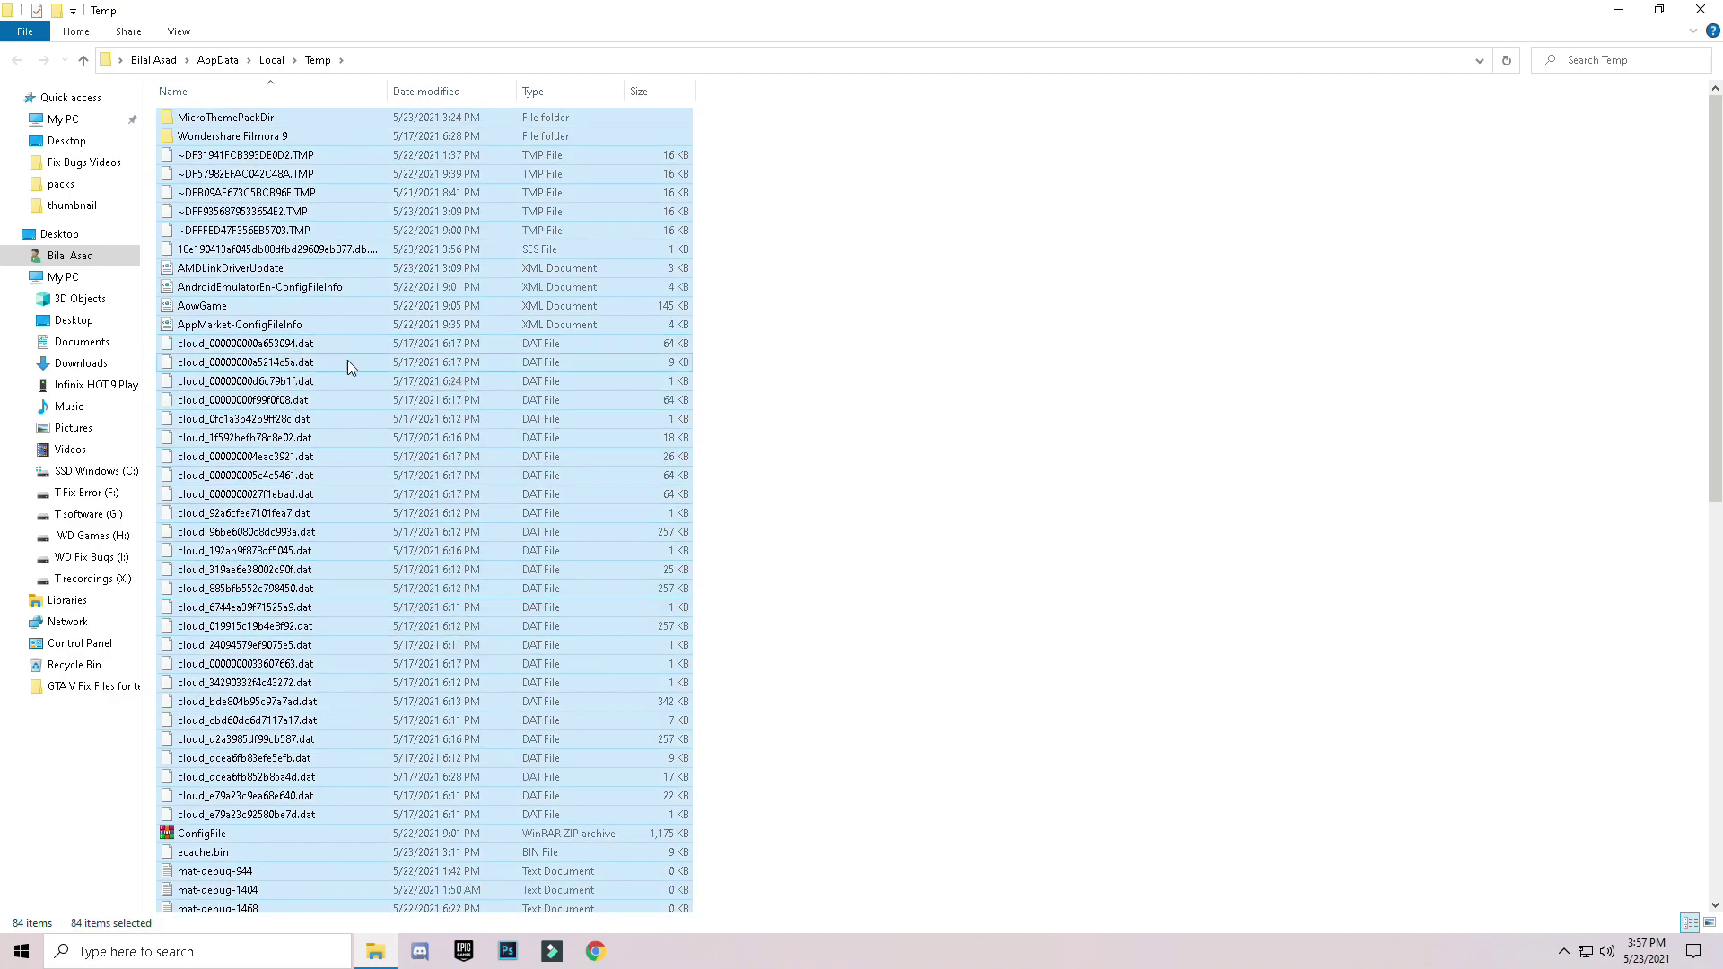
right_click(280, 357)
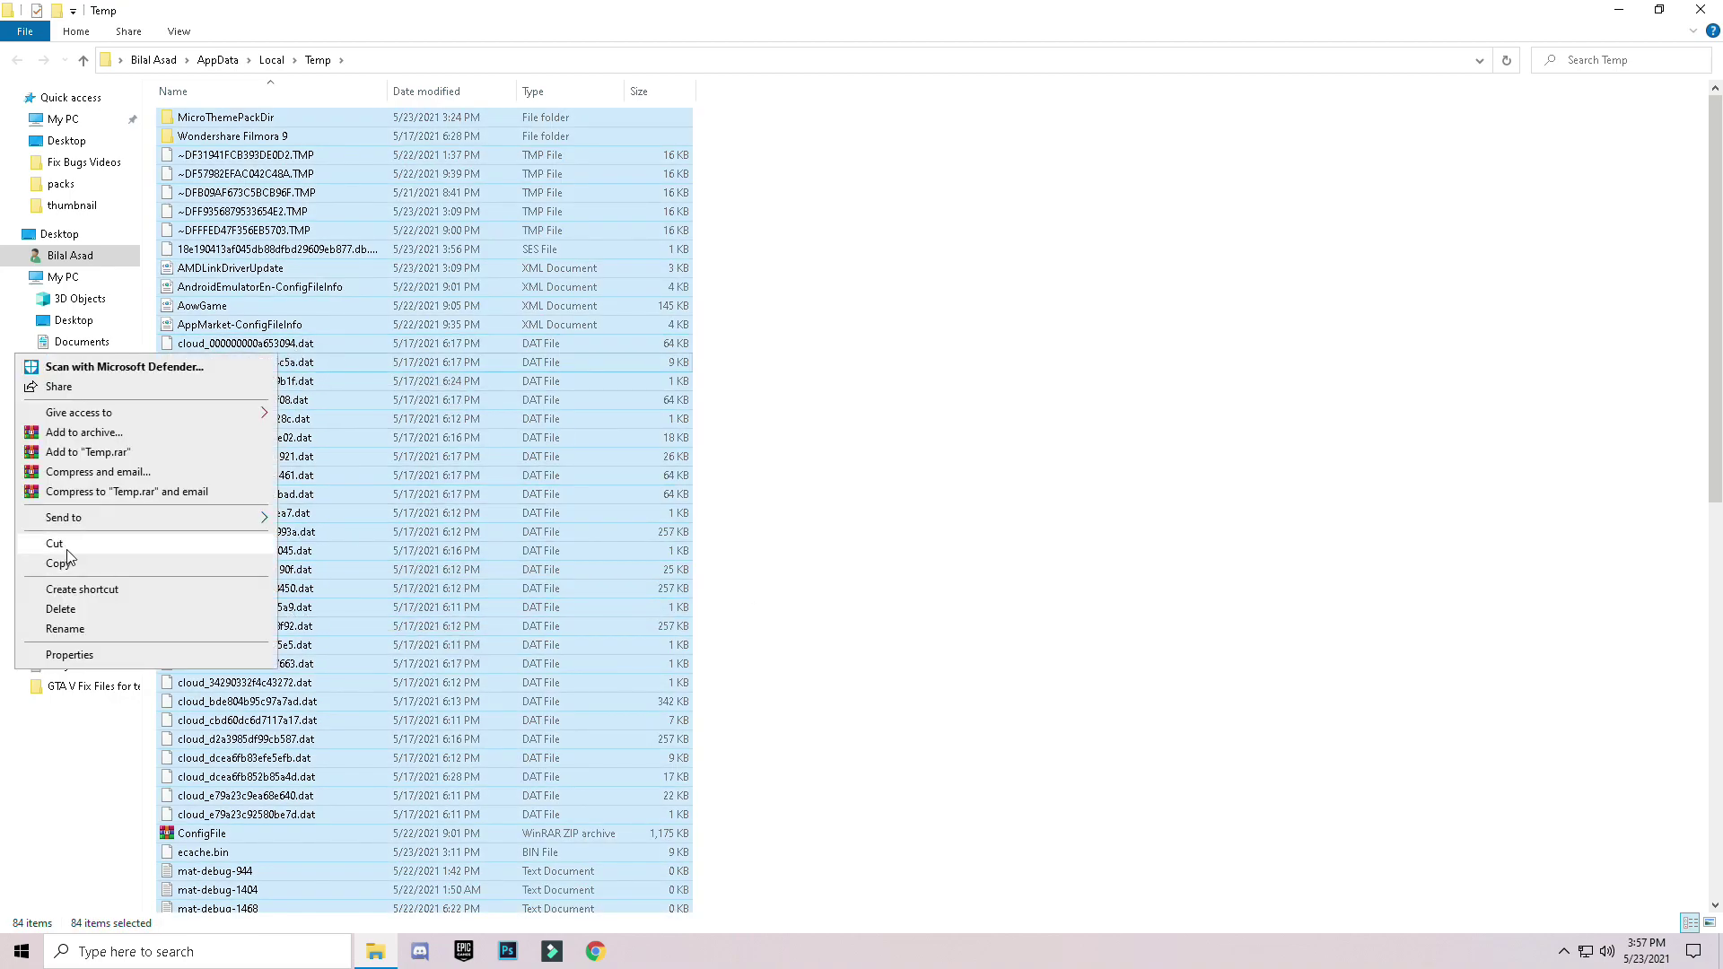
click(82, 609)
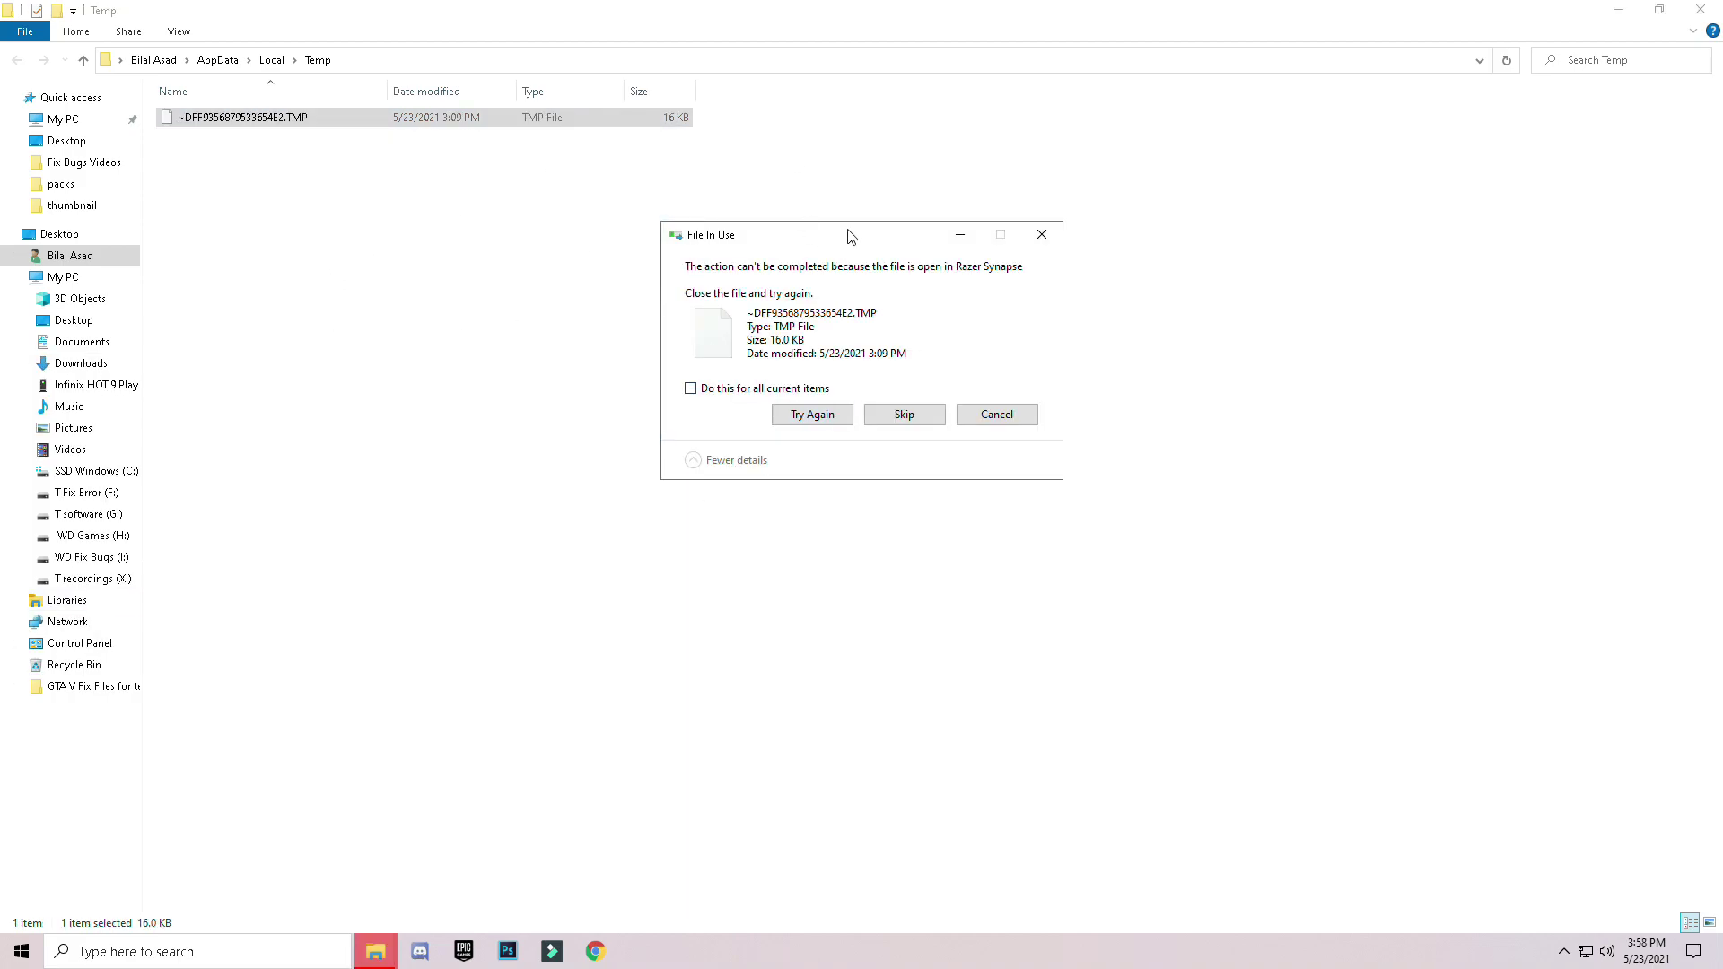
drag(811, 241, 655, 159)
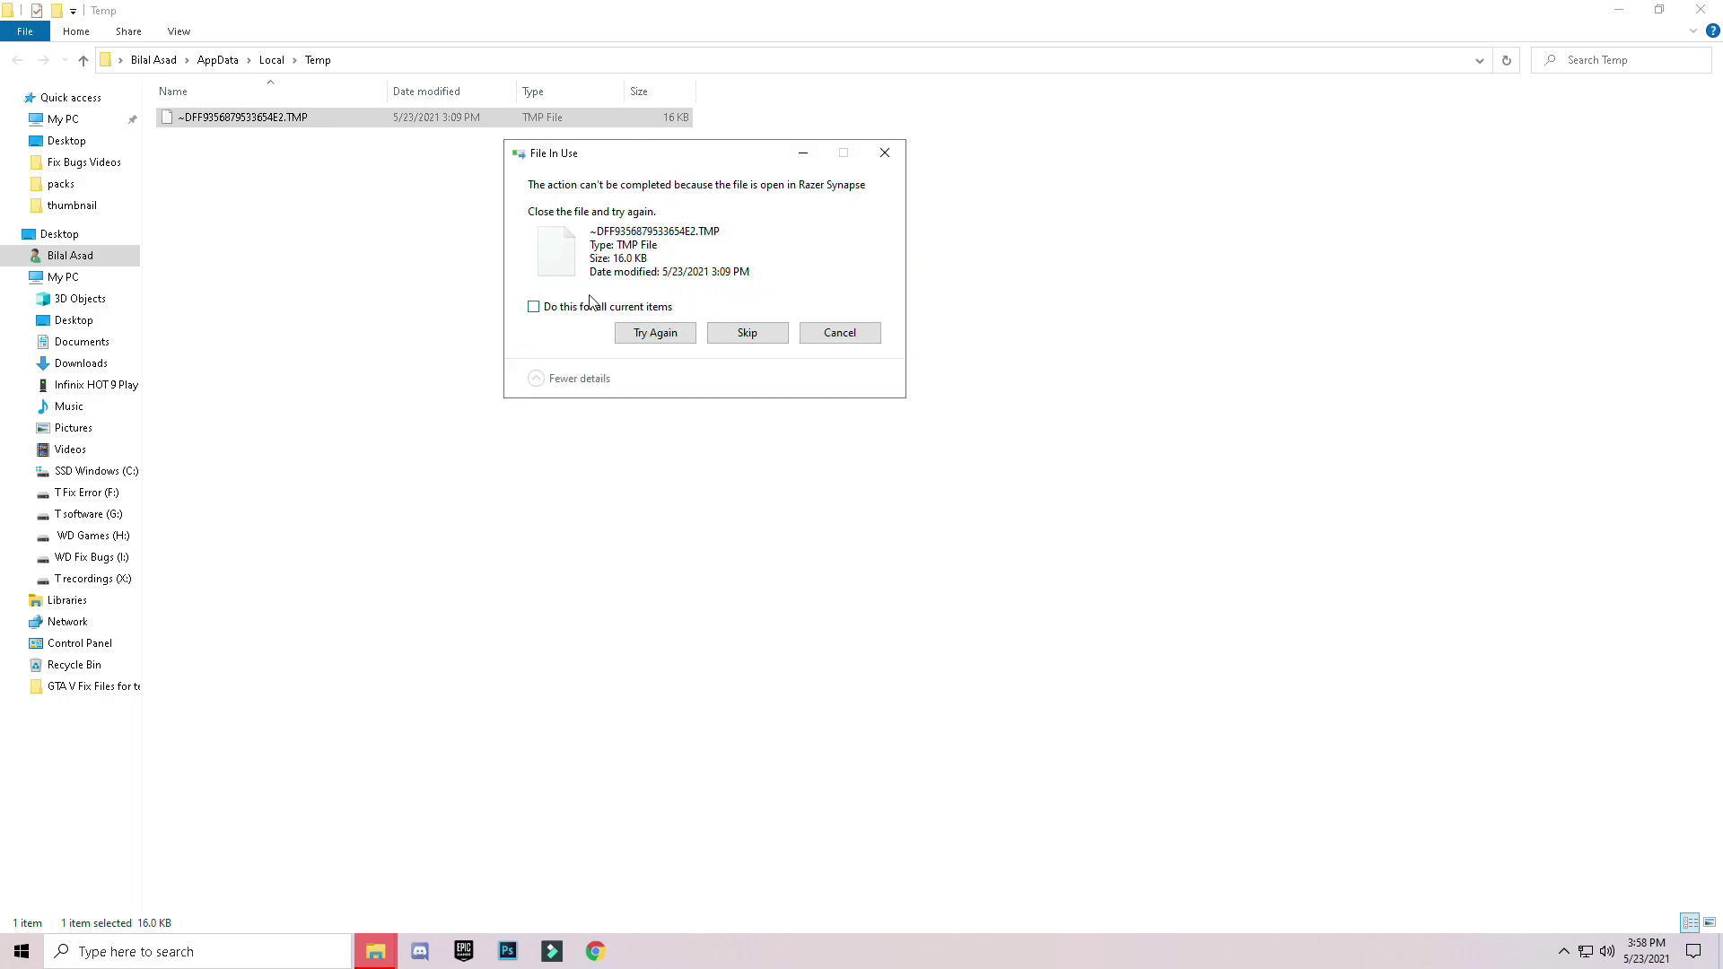
click(745, 334)
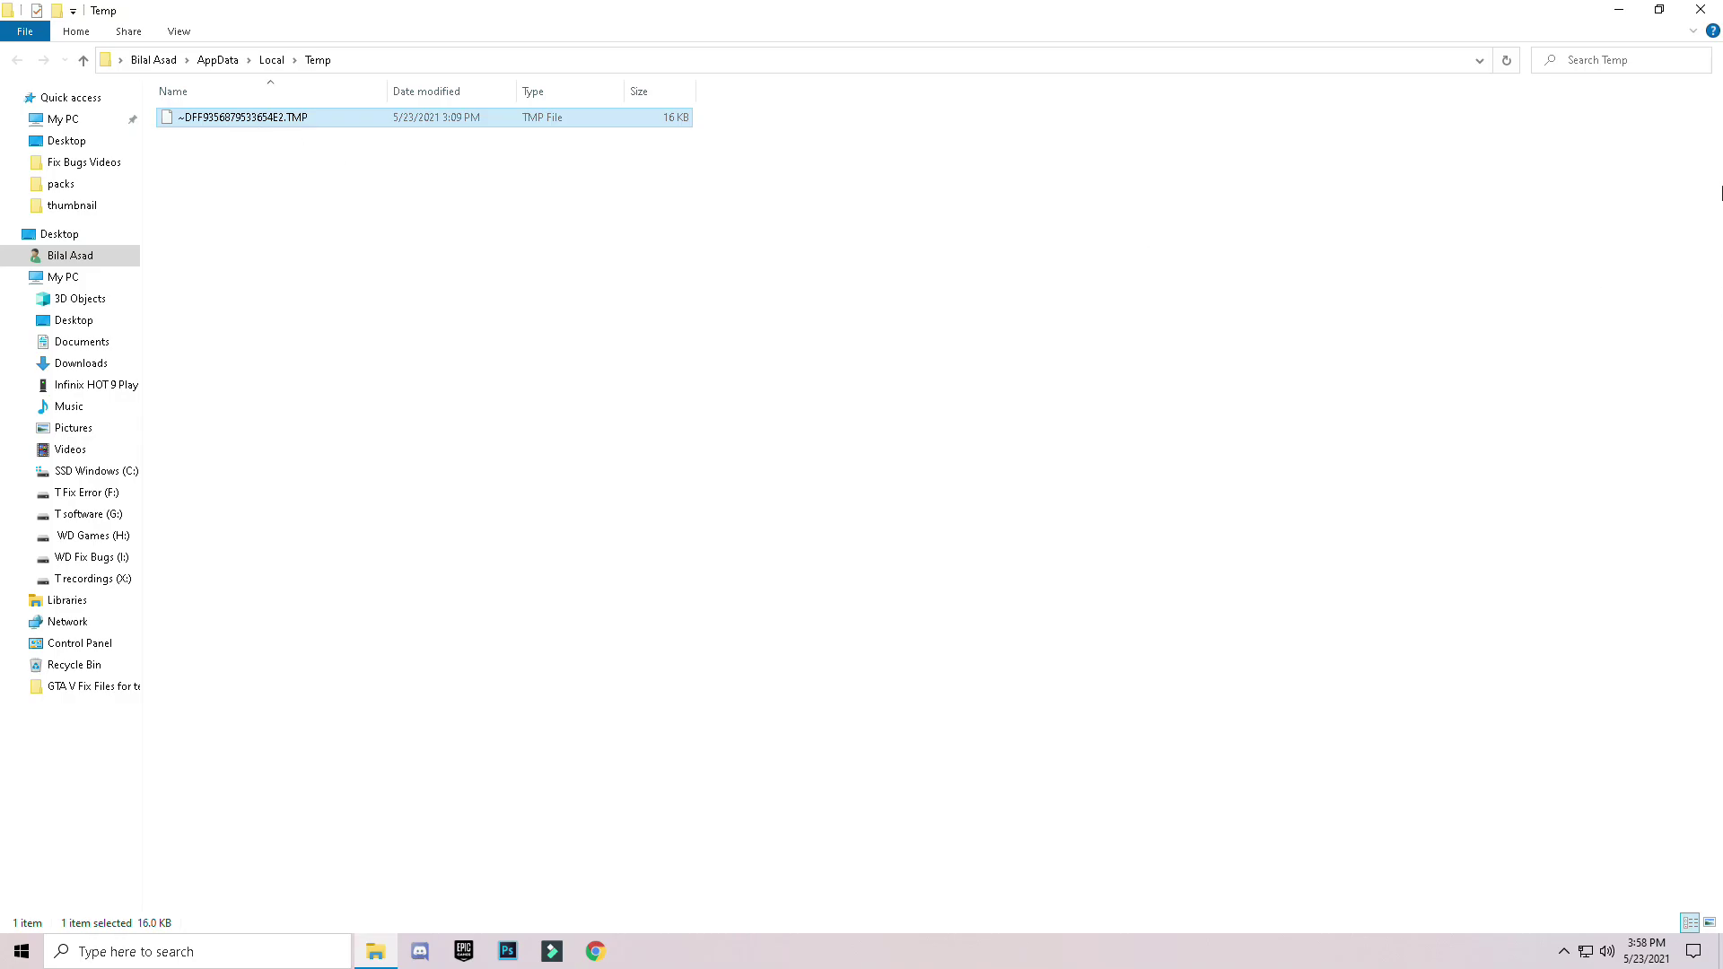
click(1700, 9)
Open the Windows Prefetch folder by running prefetch from the Run dialog and grant permanent access to it
click(156, 960)
text(run)
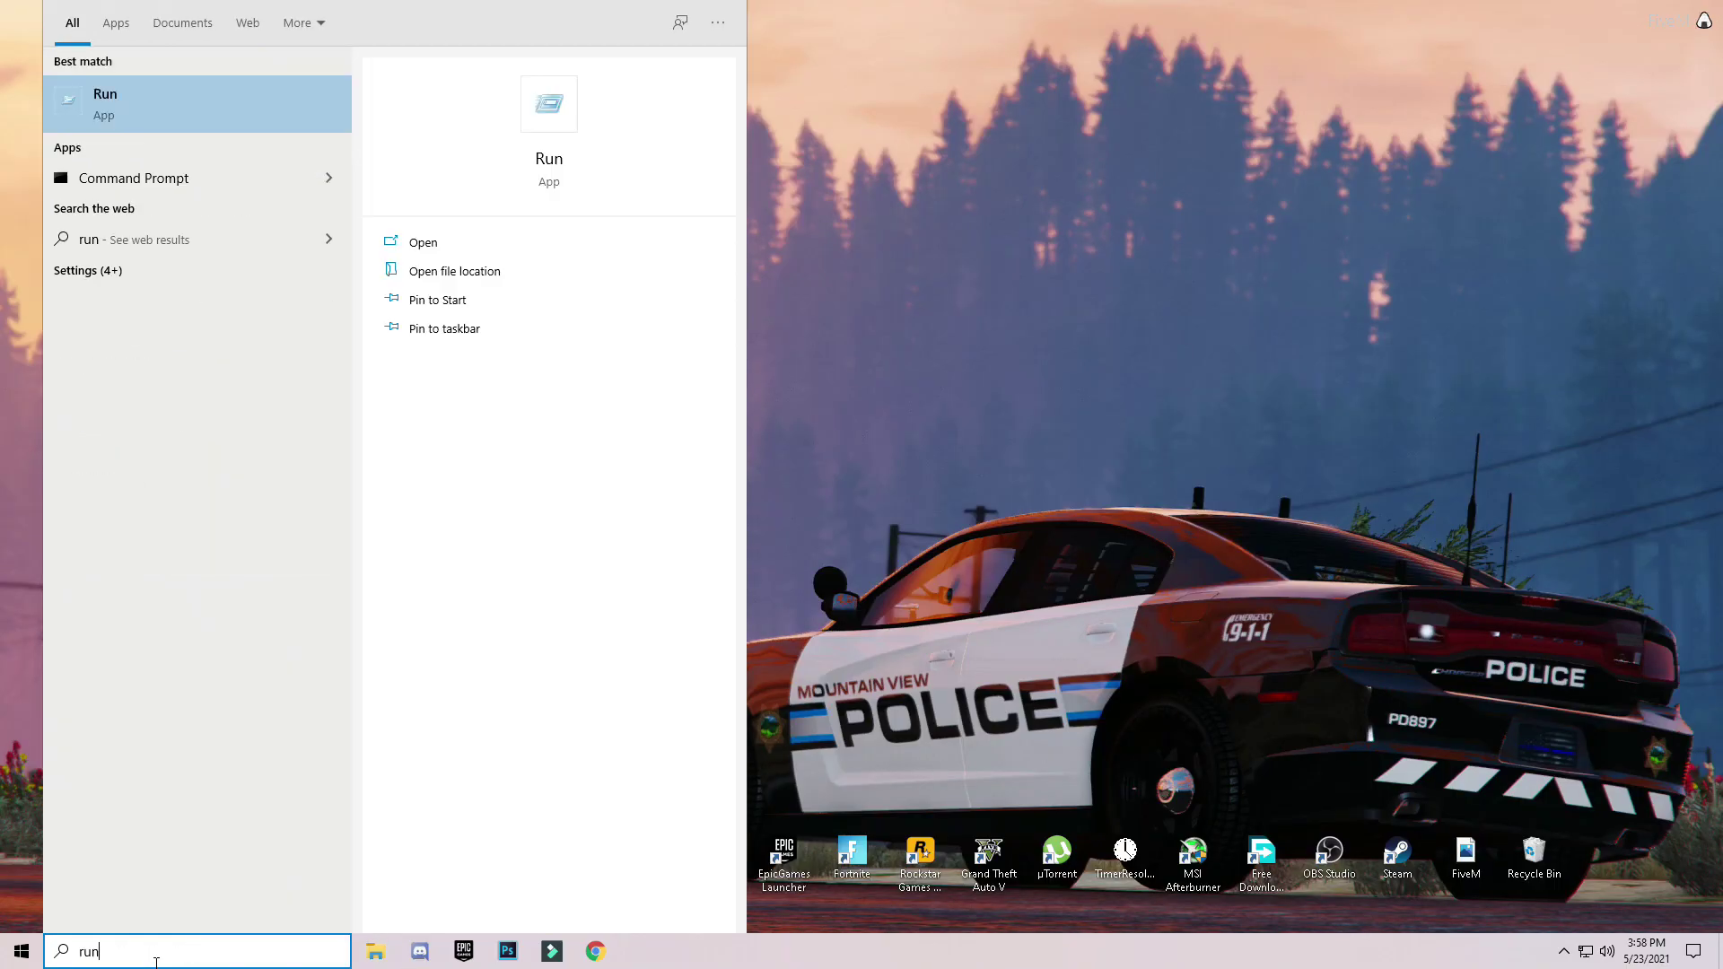
key(Return)
drag(133, 837, 61, 848)
key(BackSpace)
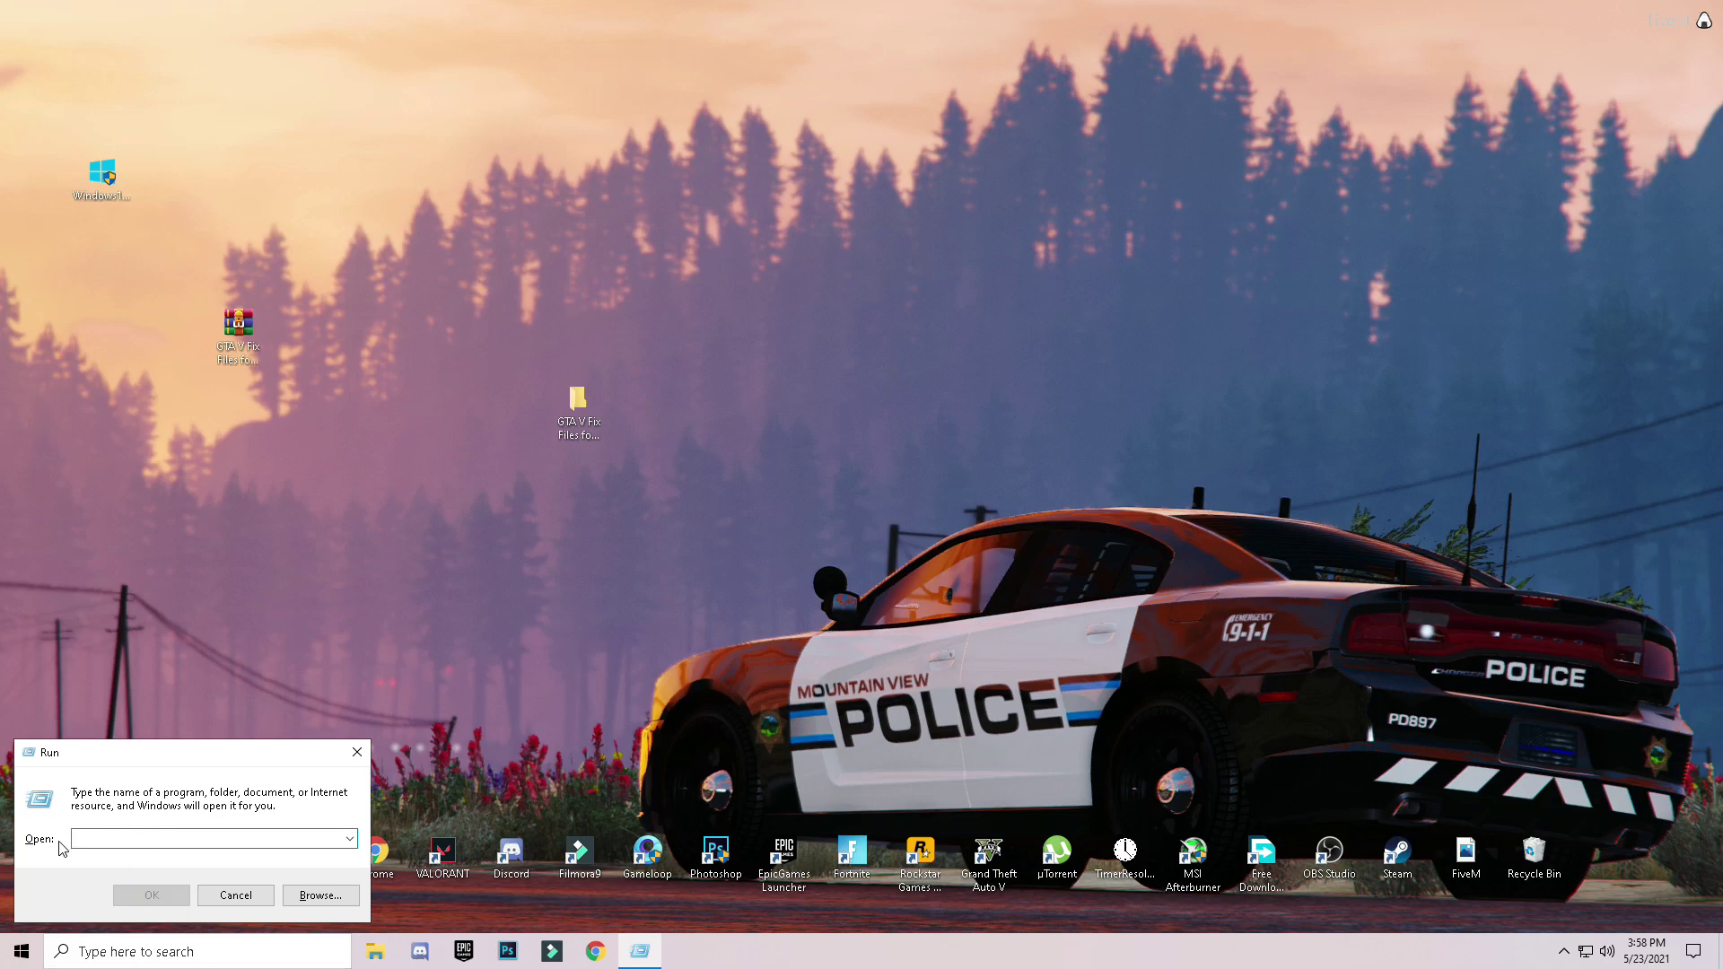
text(pre)
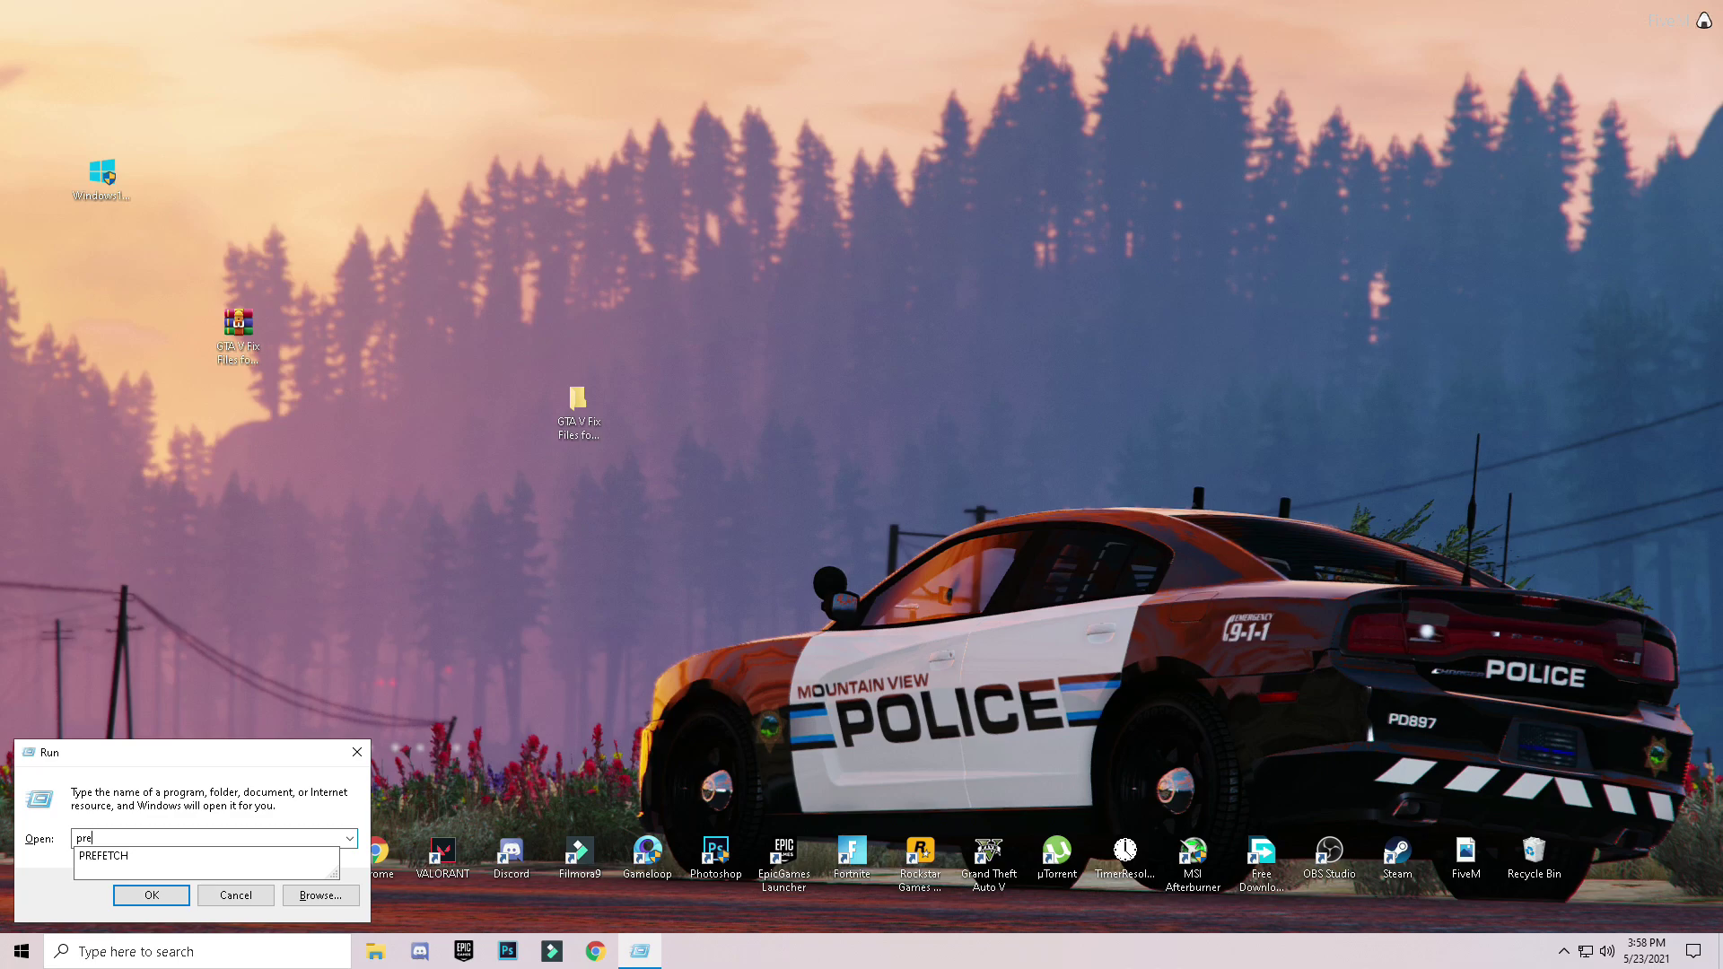
text(fetch)
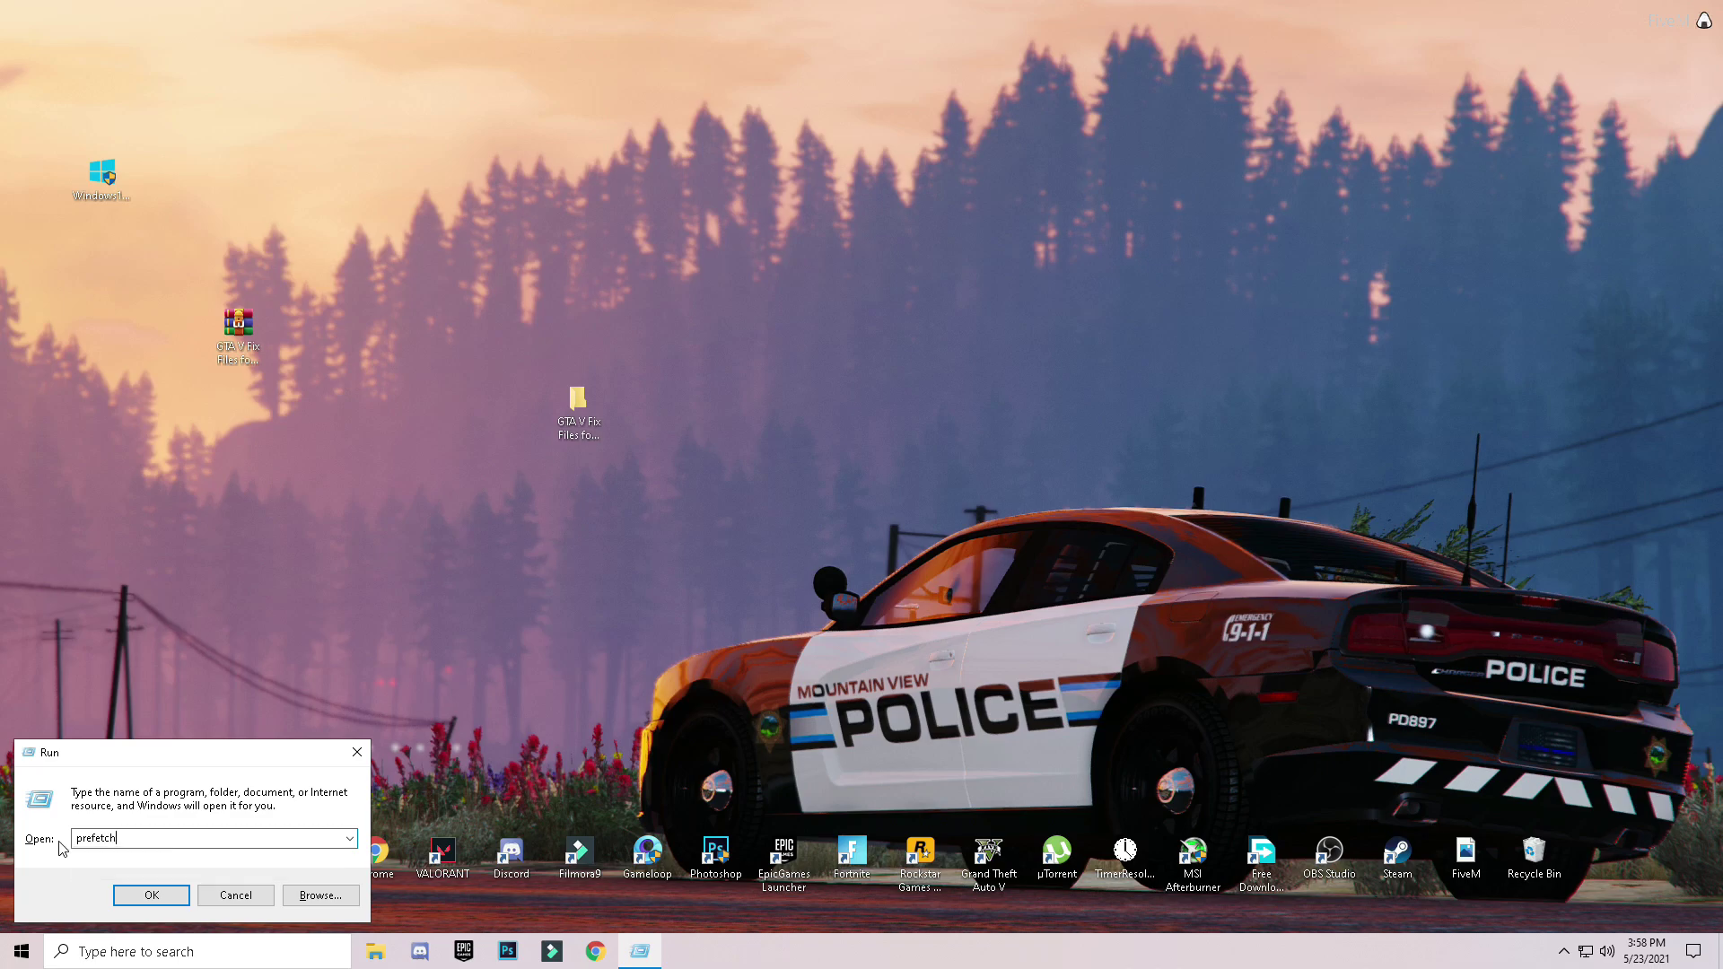
key(Return)
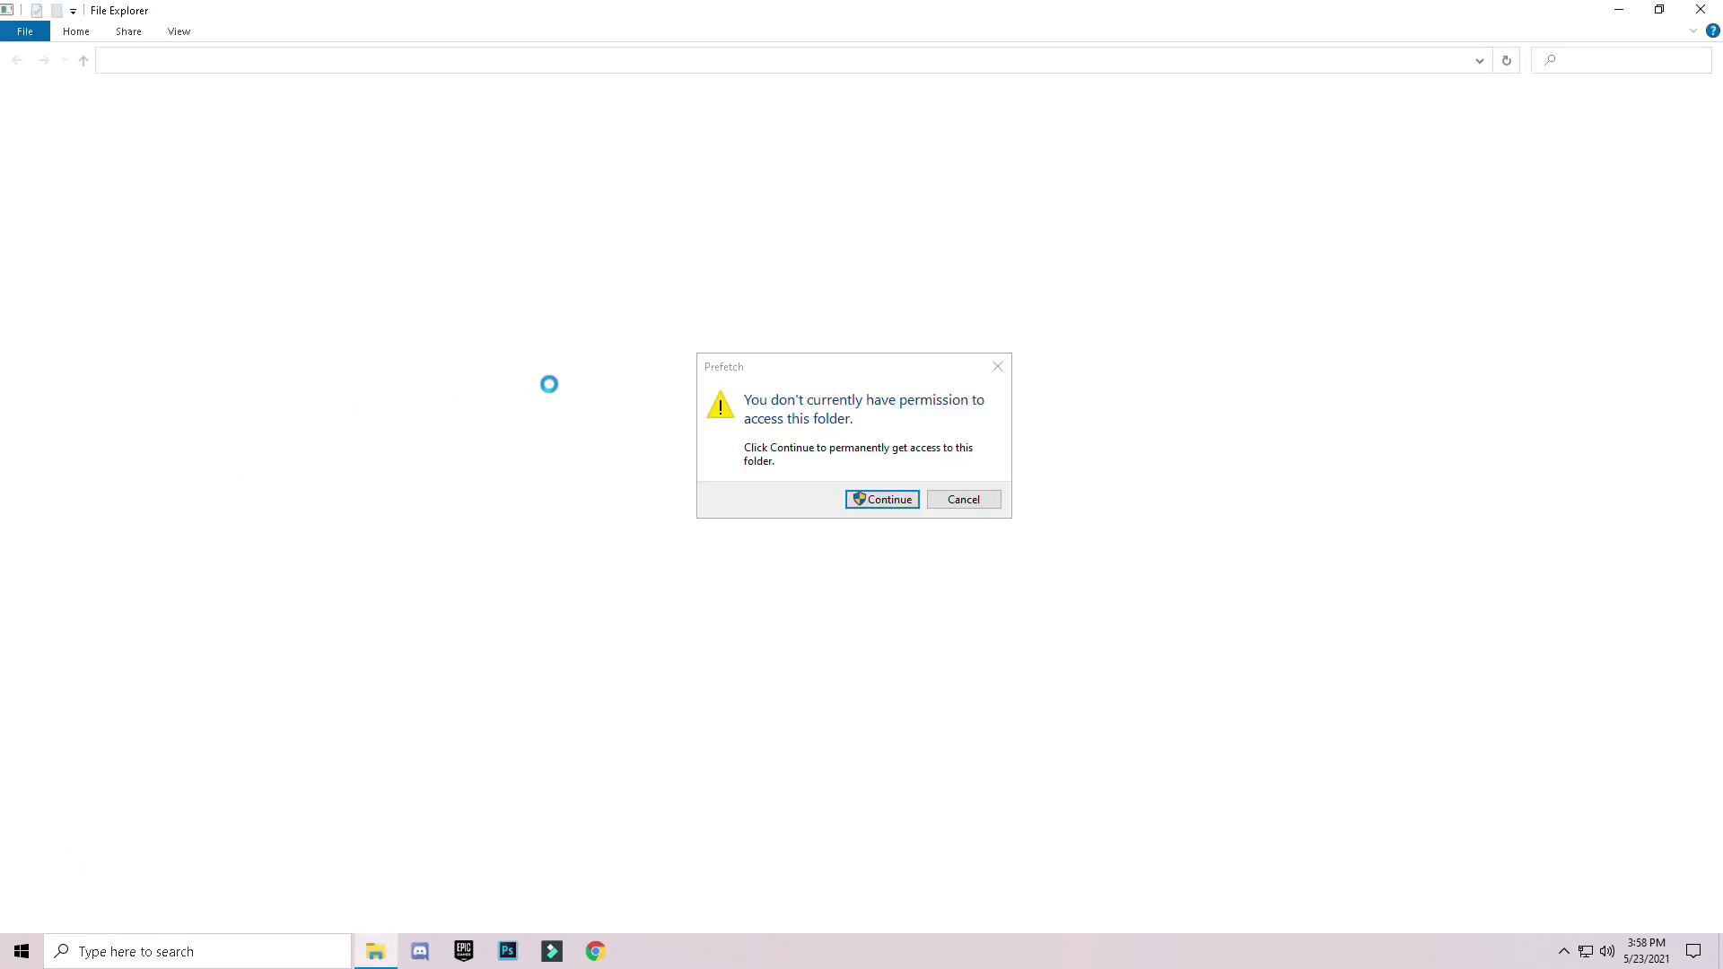
click(883, 500)
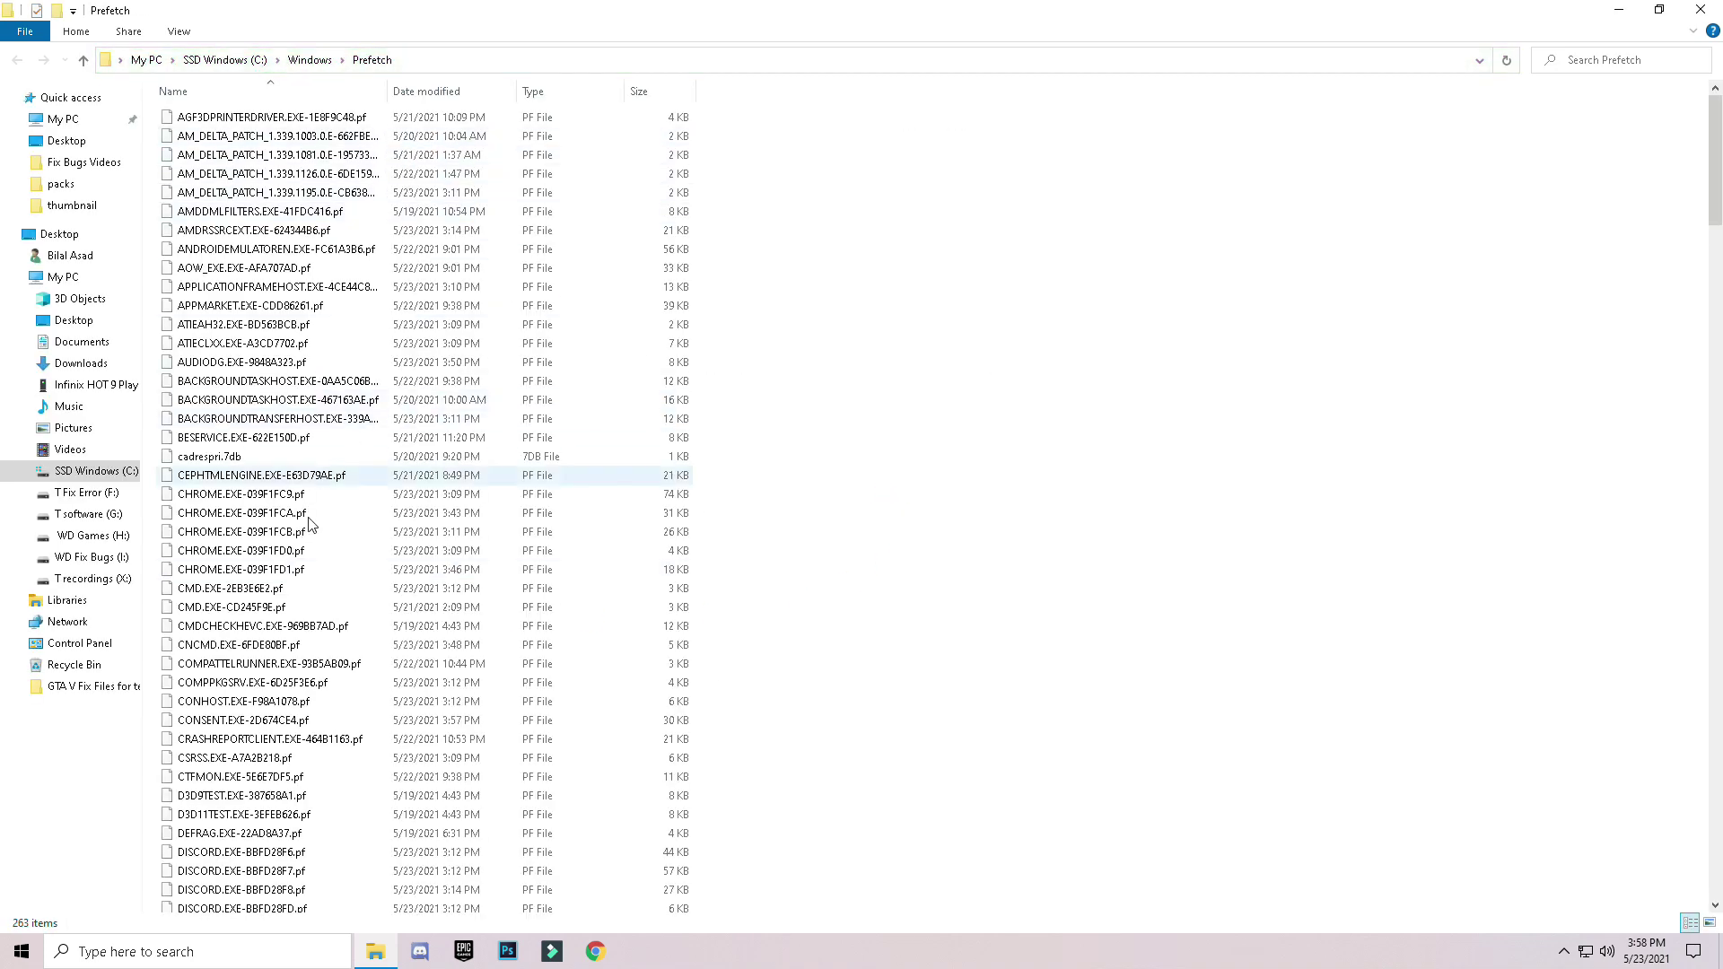
Delete all files in the Prefetch folder, skipping the file in use, and close the window
key(ctrl+a)
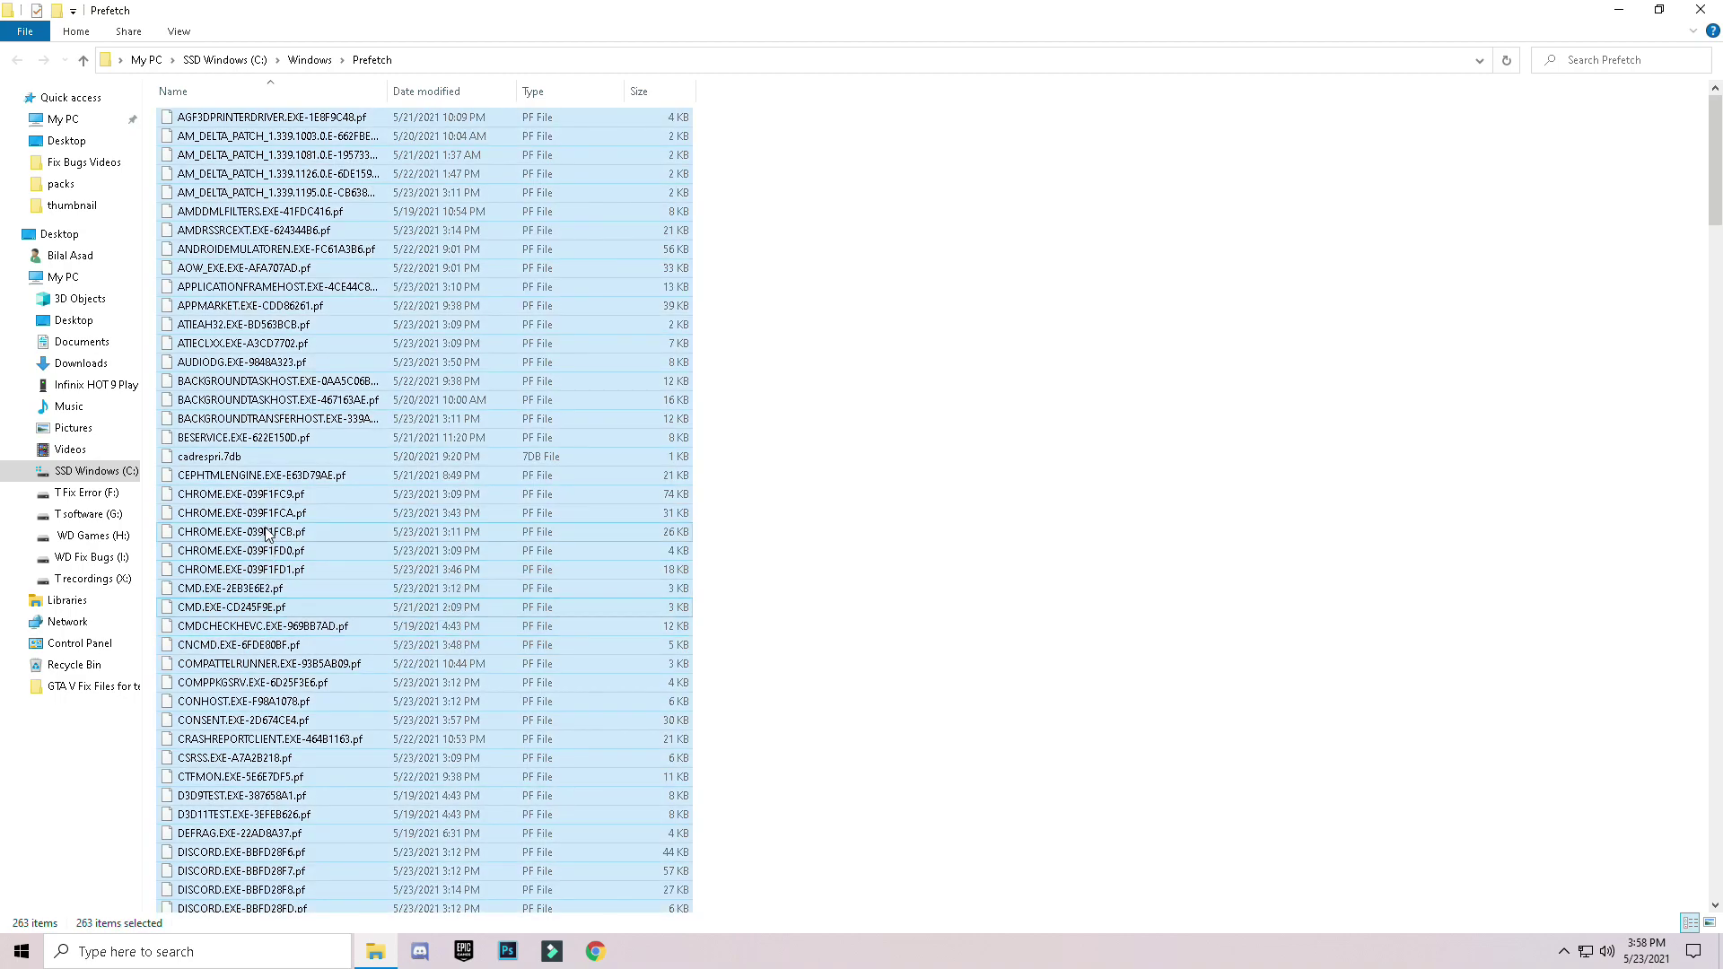
right_click(267, 535)
click(78, 756)
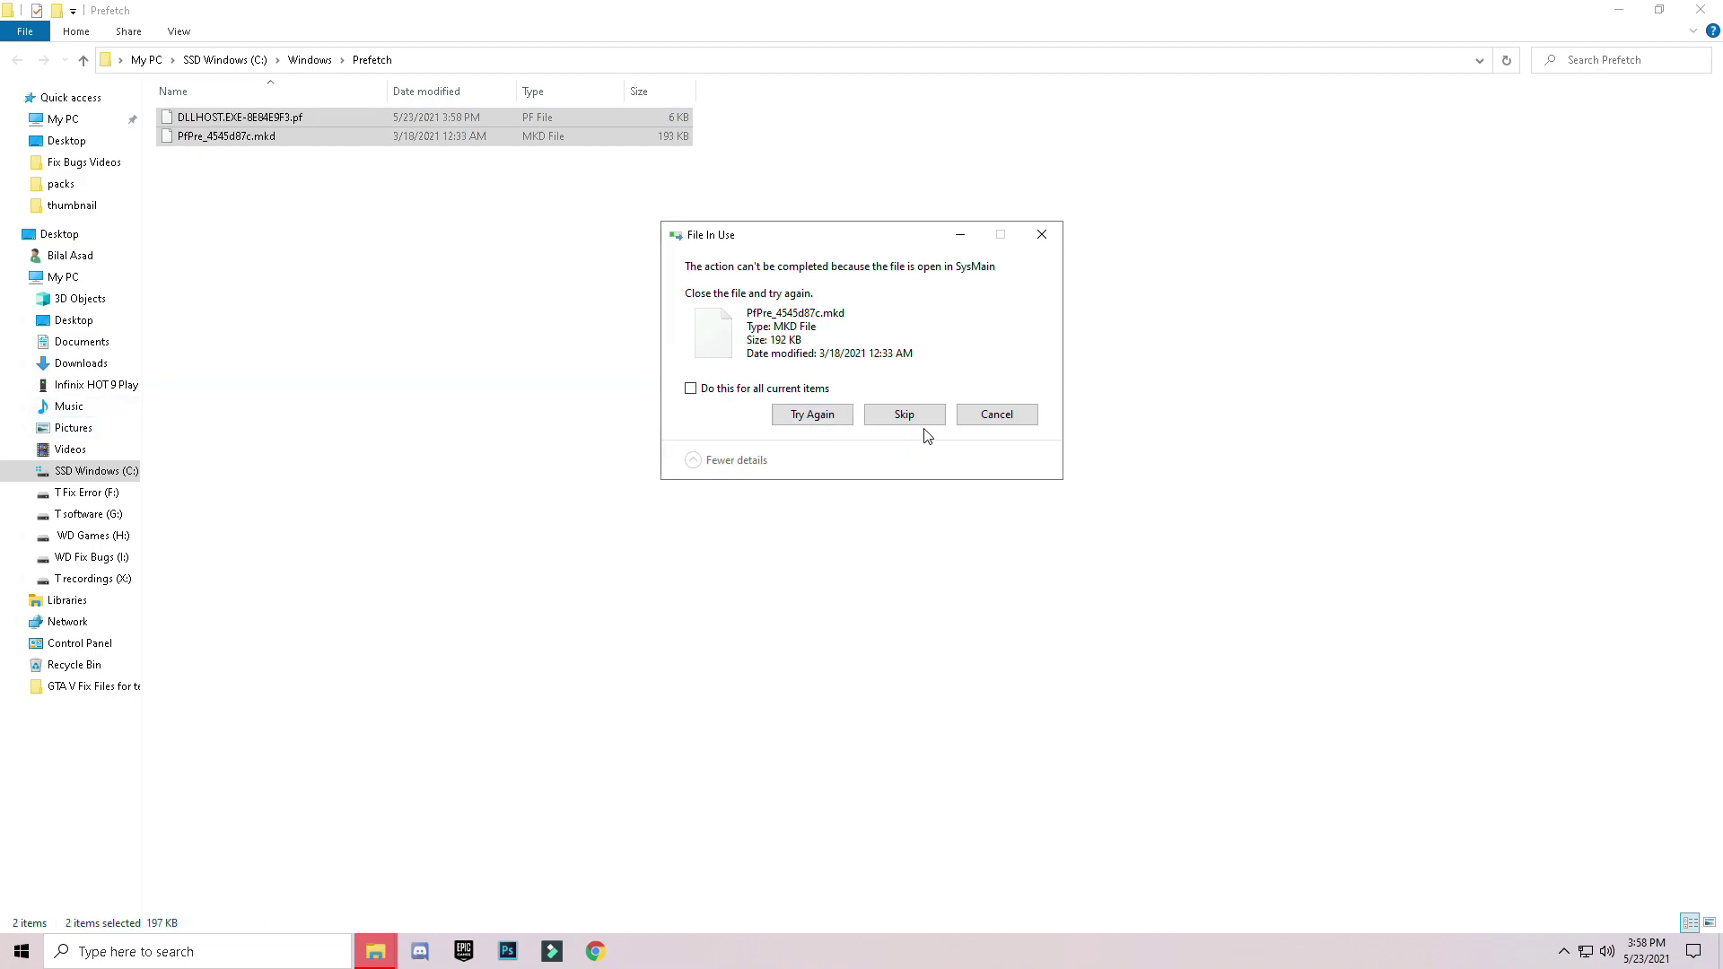
click(928, 419)
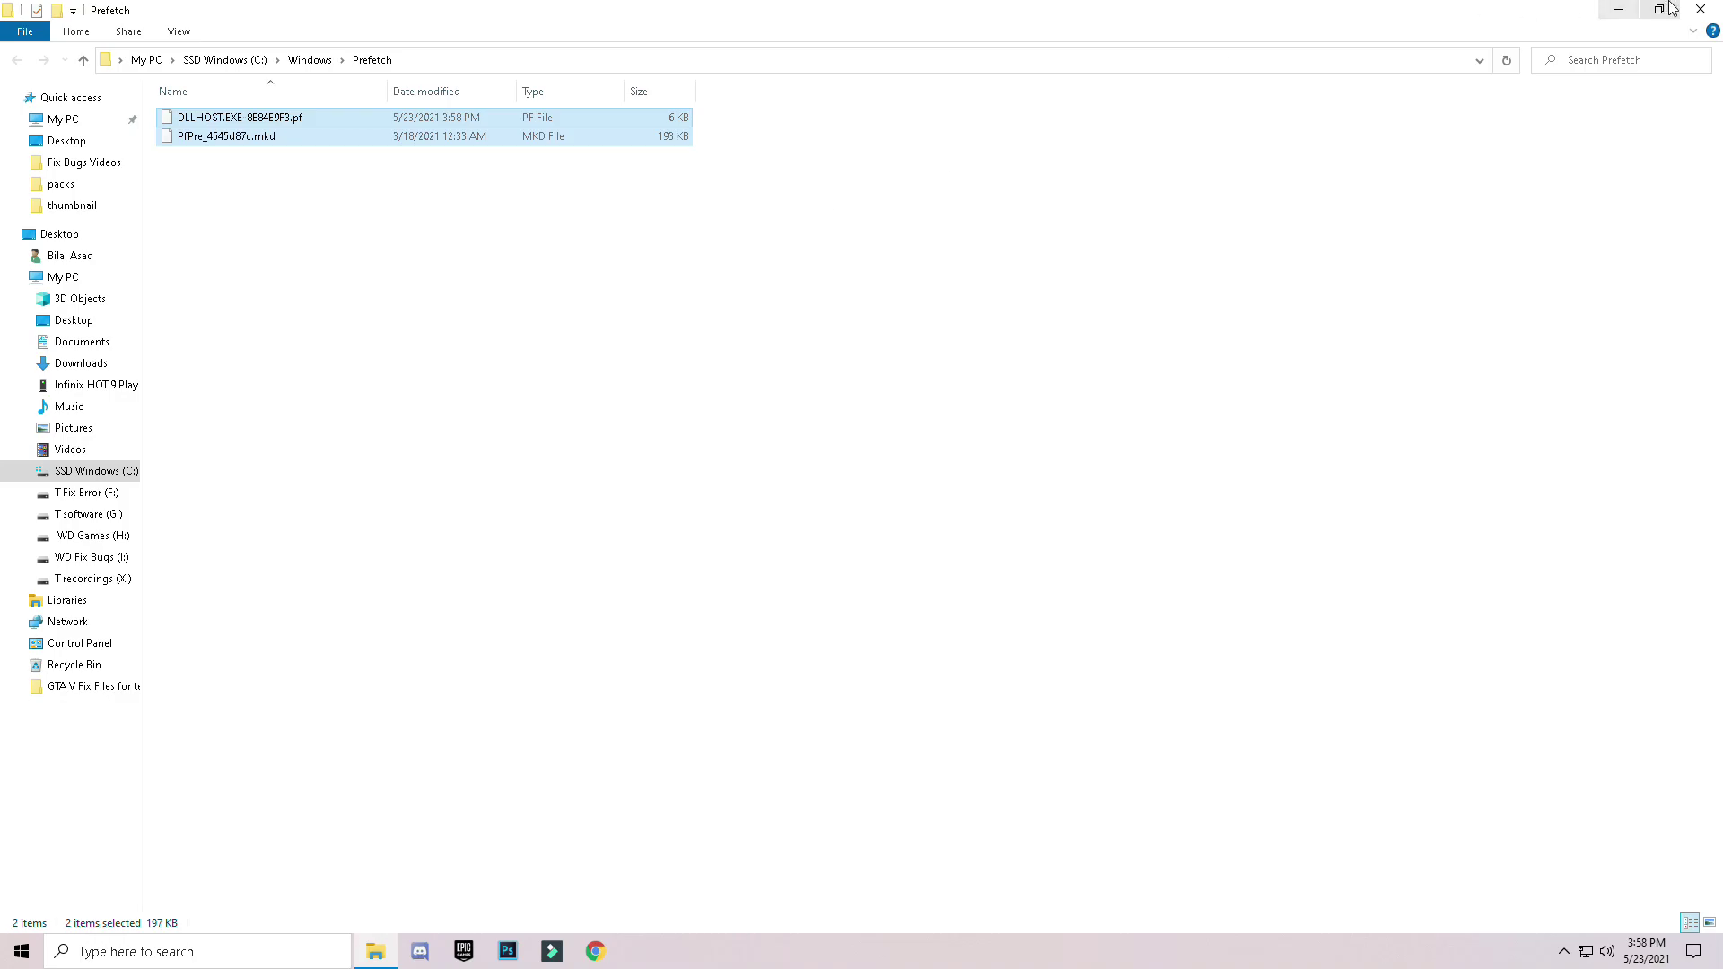
click(1700, 9)
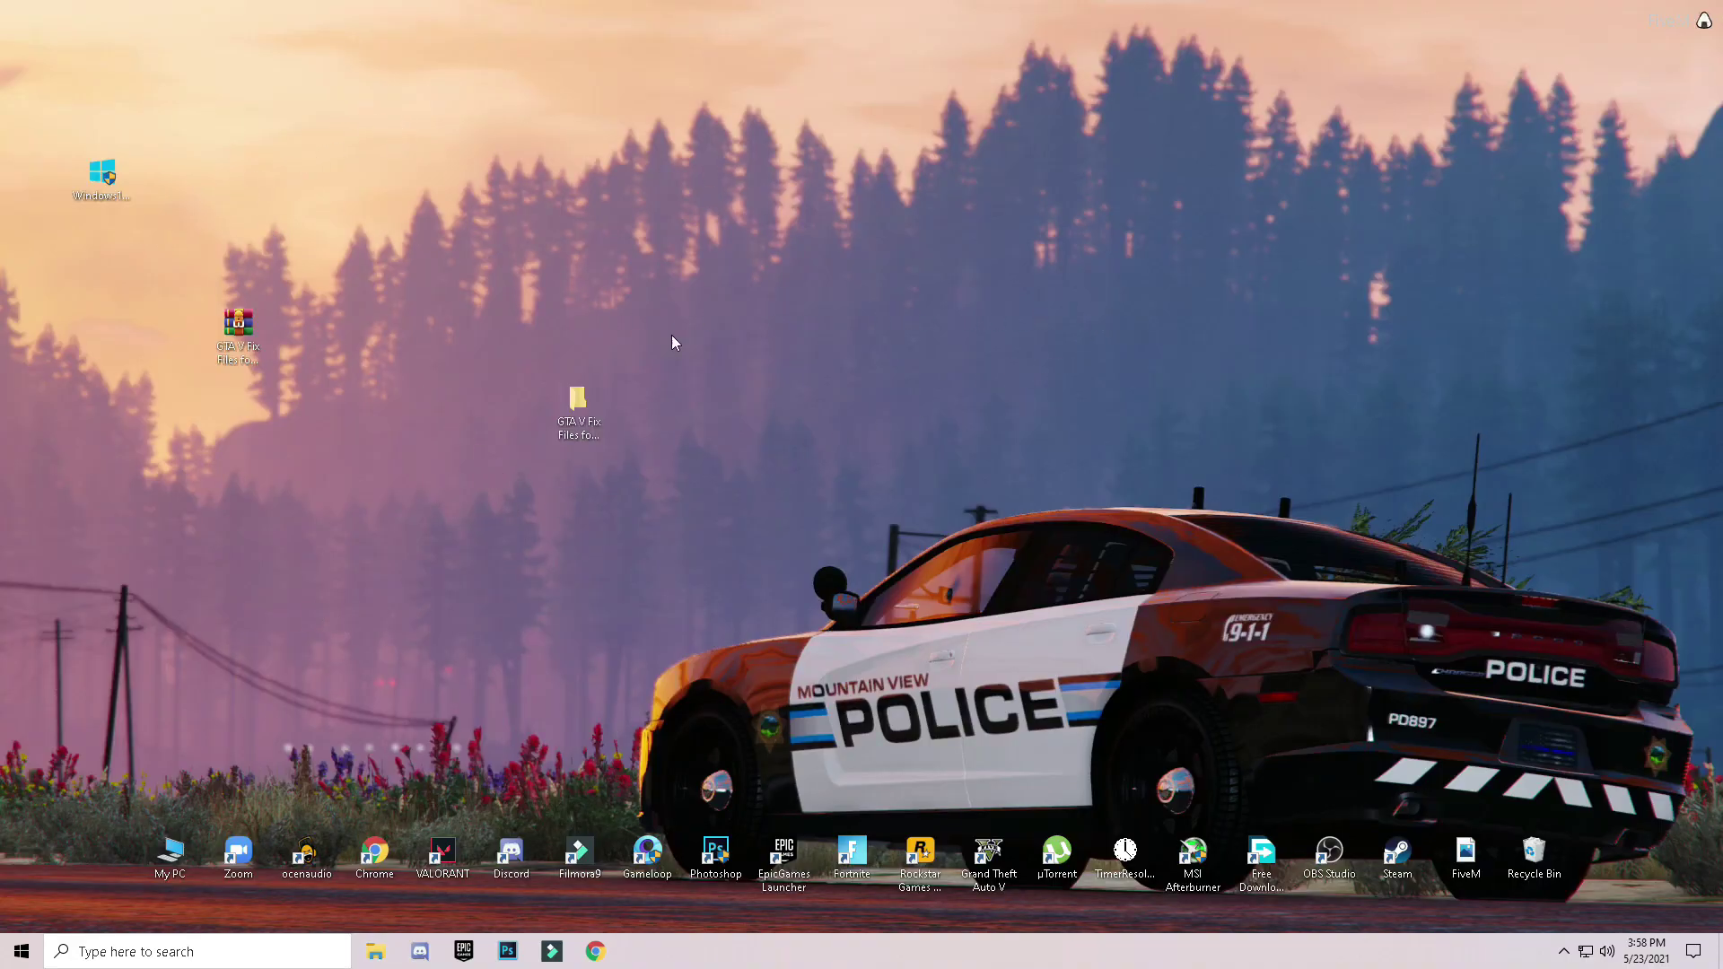
Run the Windows10Upgrade9252 file from the desktop as administrator, allow its changes, and exit the Windows 10 Update Assistant
drag(106, 184, 641, 176)
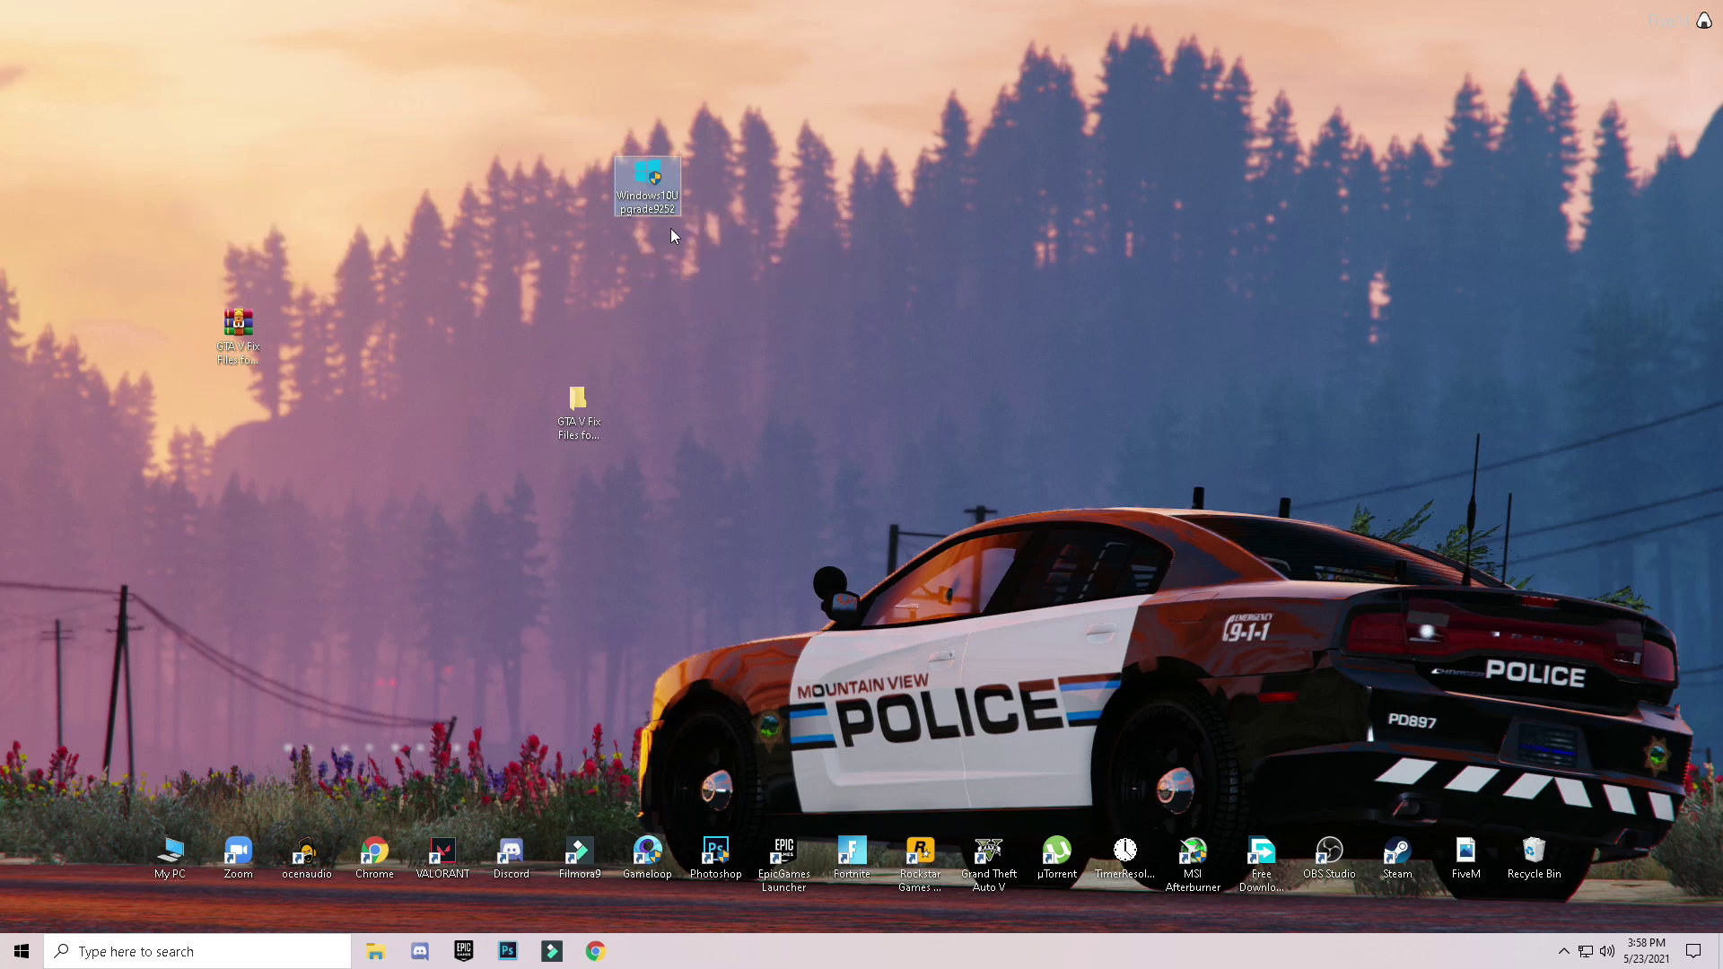
mouse_move(534, 186)
mouse_down()
mouse_move(513, 222)
mouse_move(595, 214)
mouse_move(511, 212)
mouse_up()
right_click(660, 178)
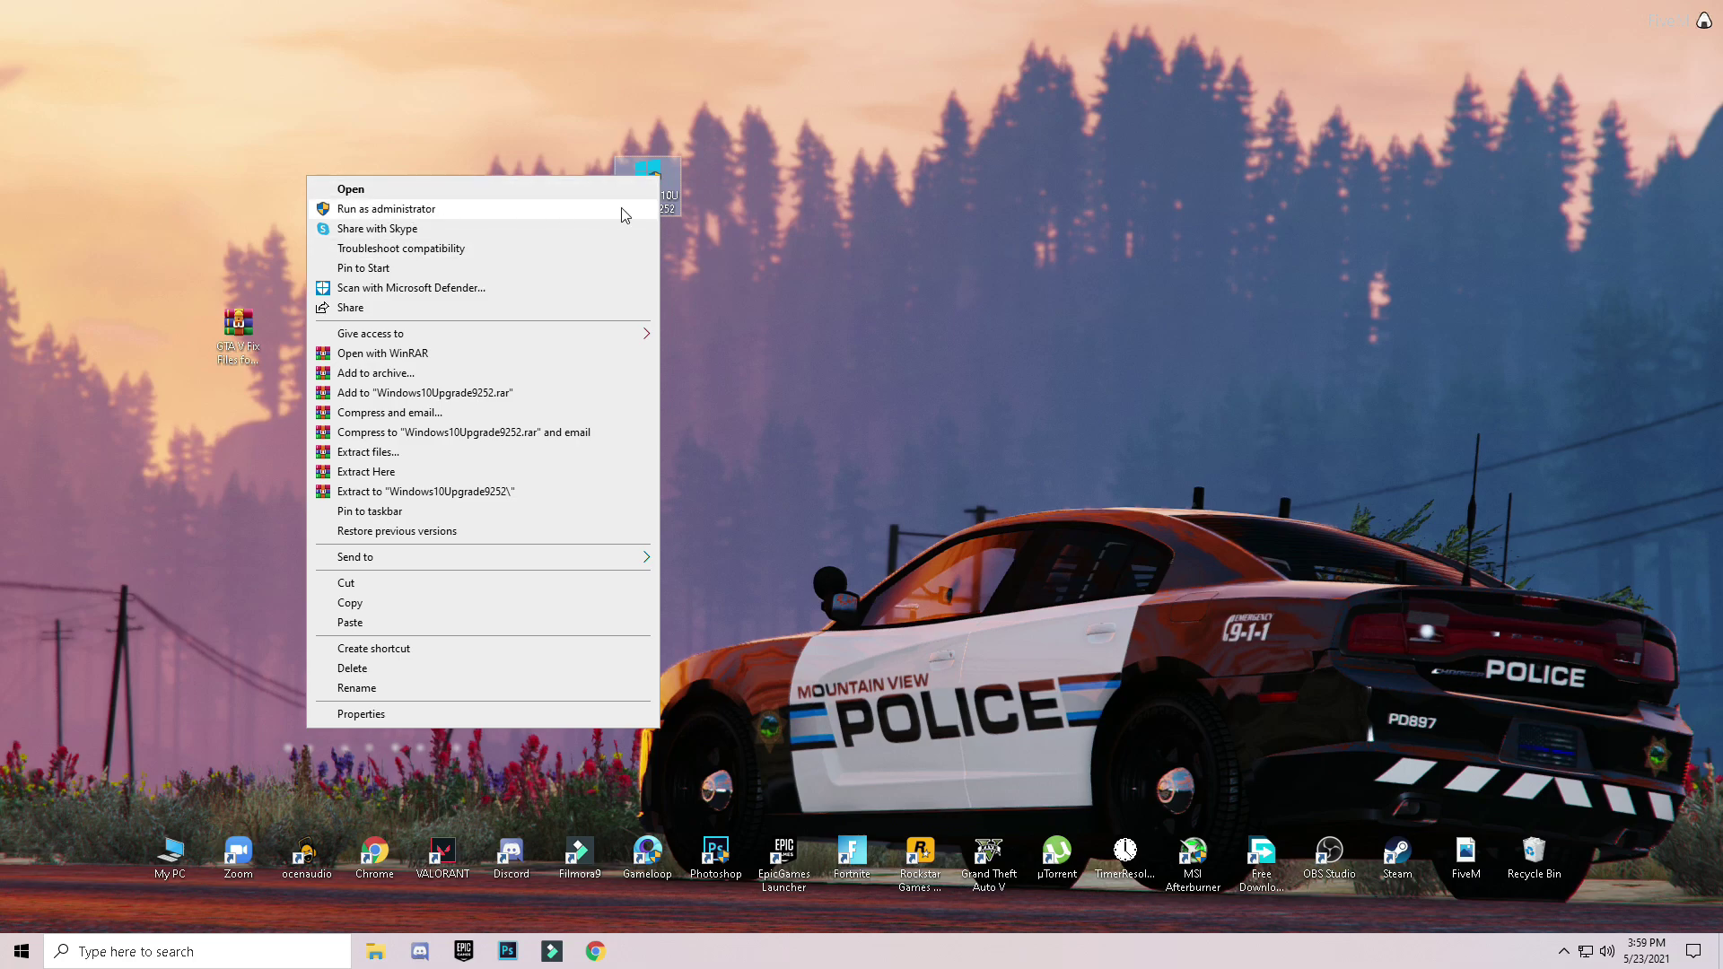
click(402, 210)
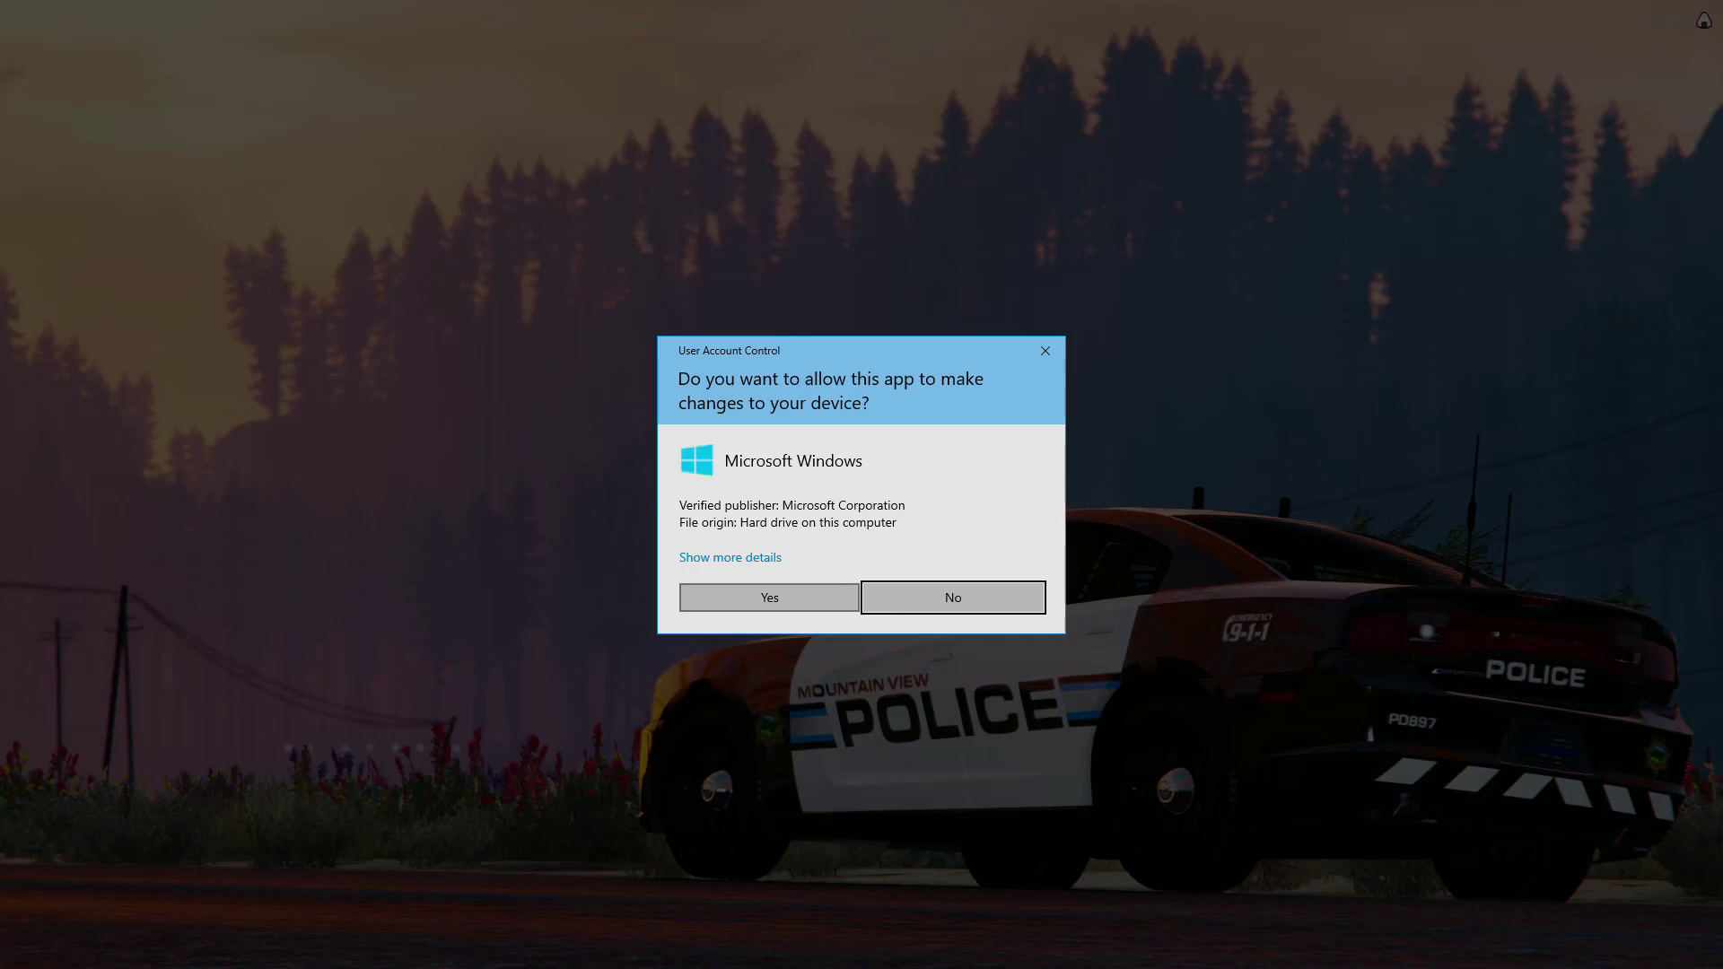
click(770, 596)
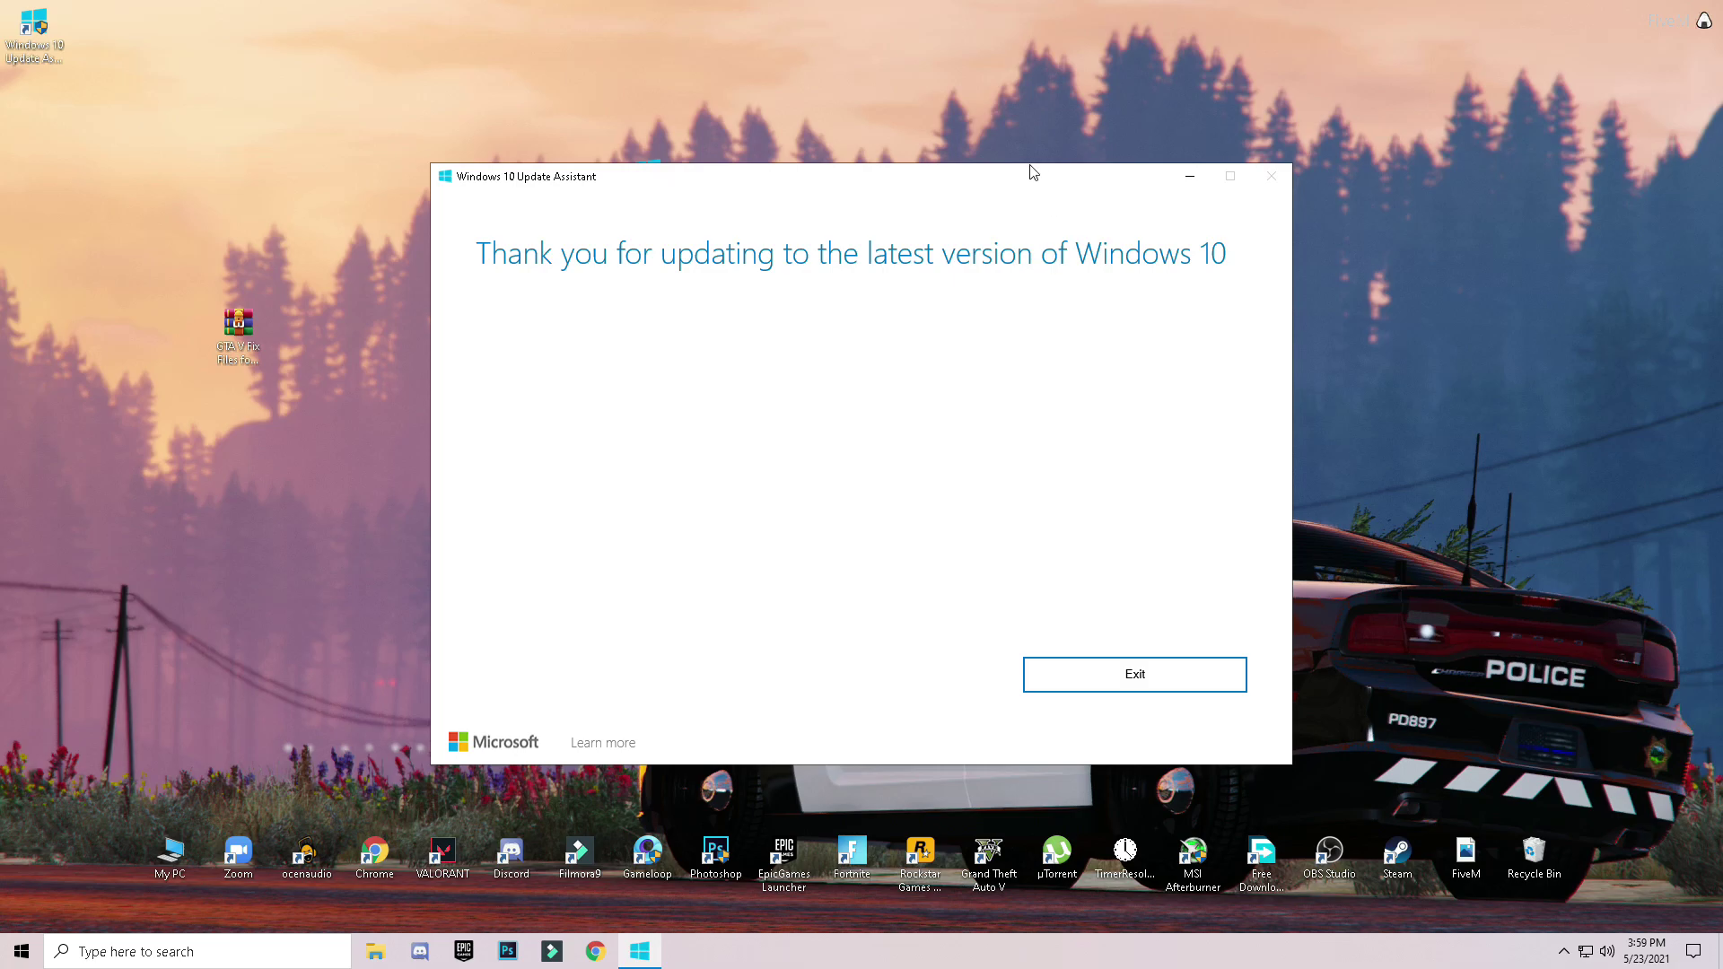
drag(1029, 173, 967, 180)
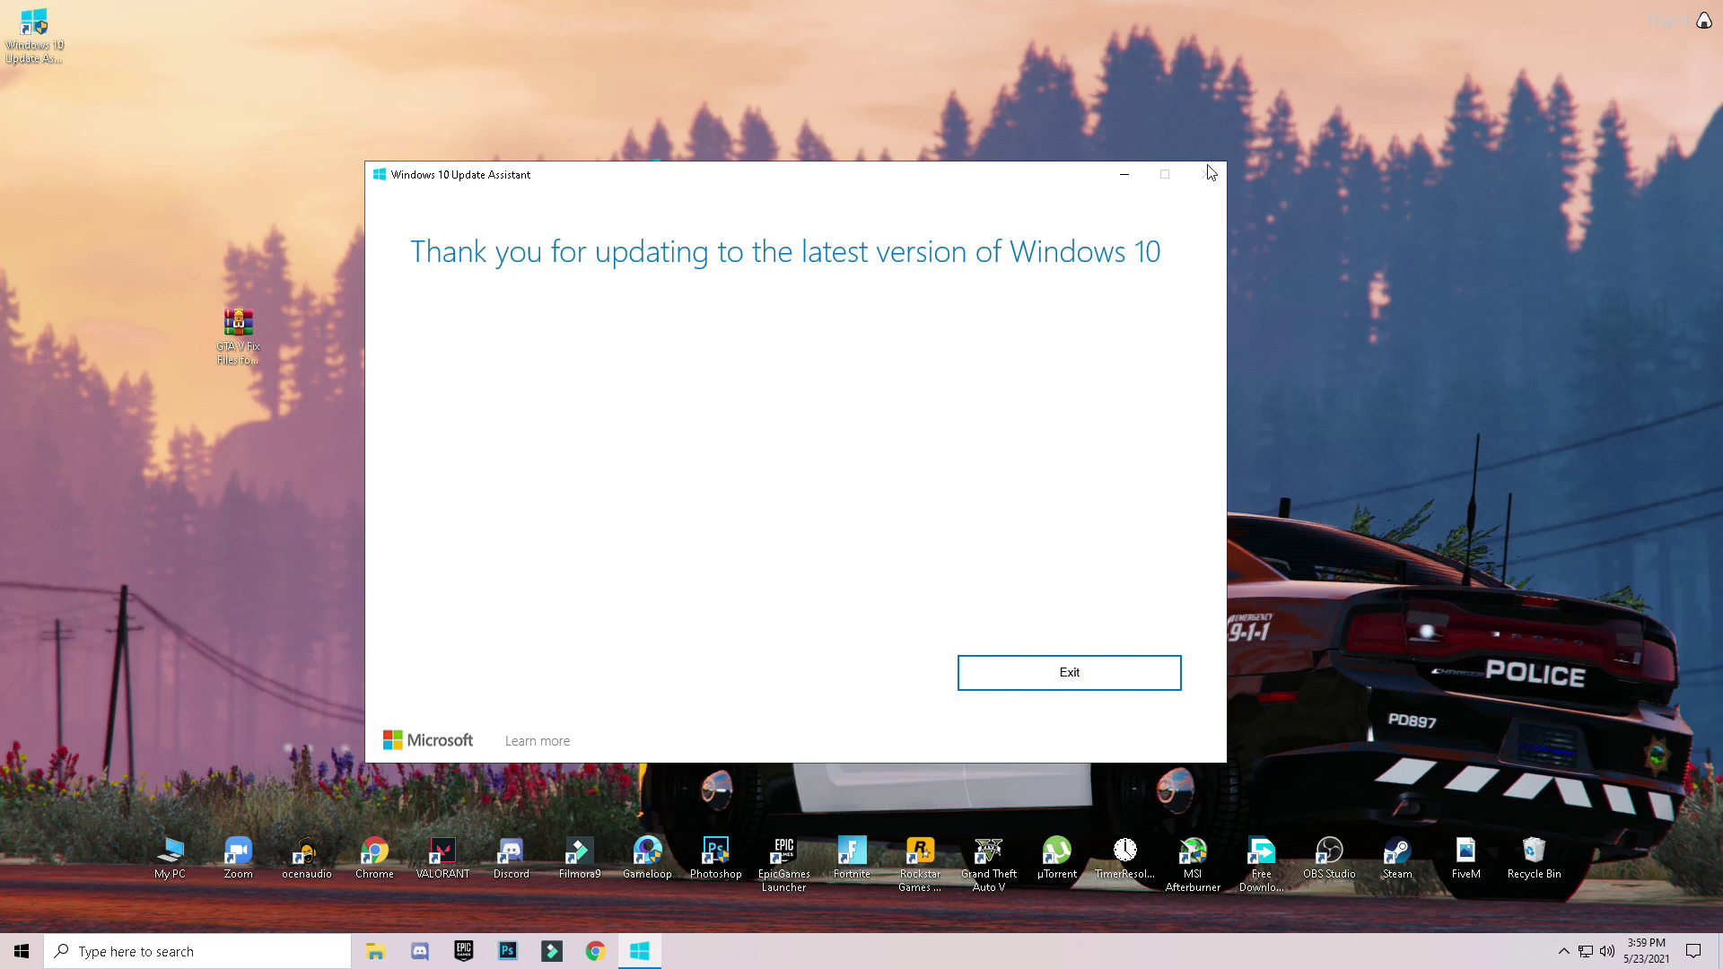
click(1068, 679)
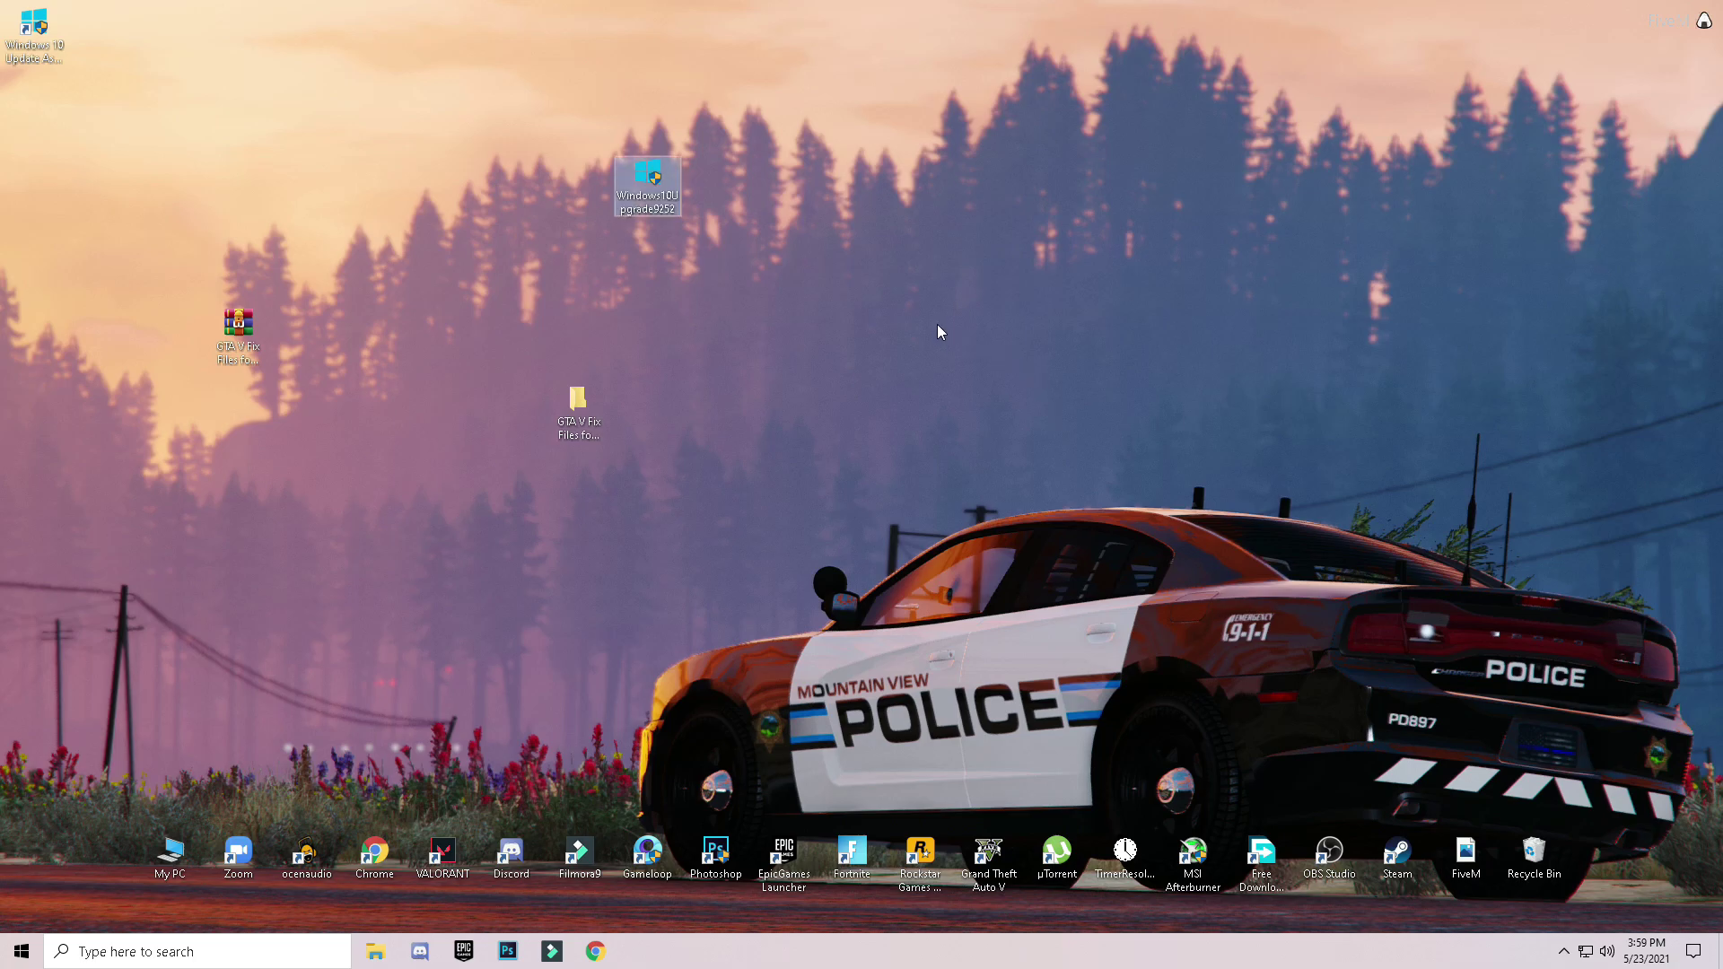
Check the Windows version and OS build on the About page of the system settings, and close the settings
right_click(937, 325)
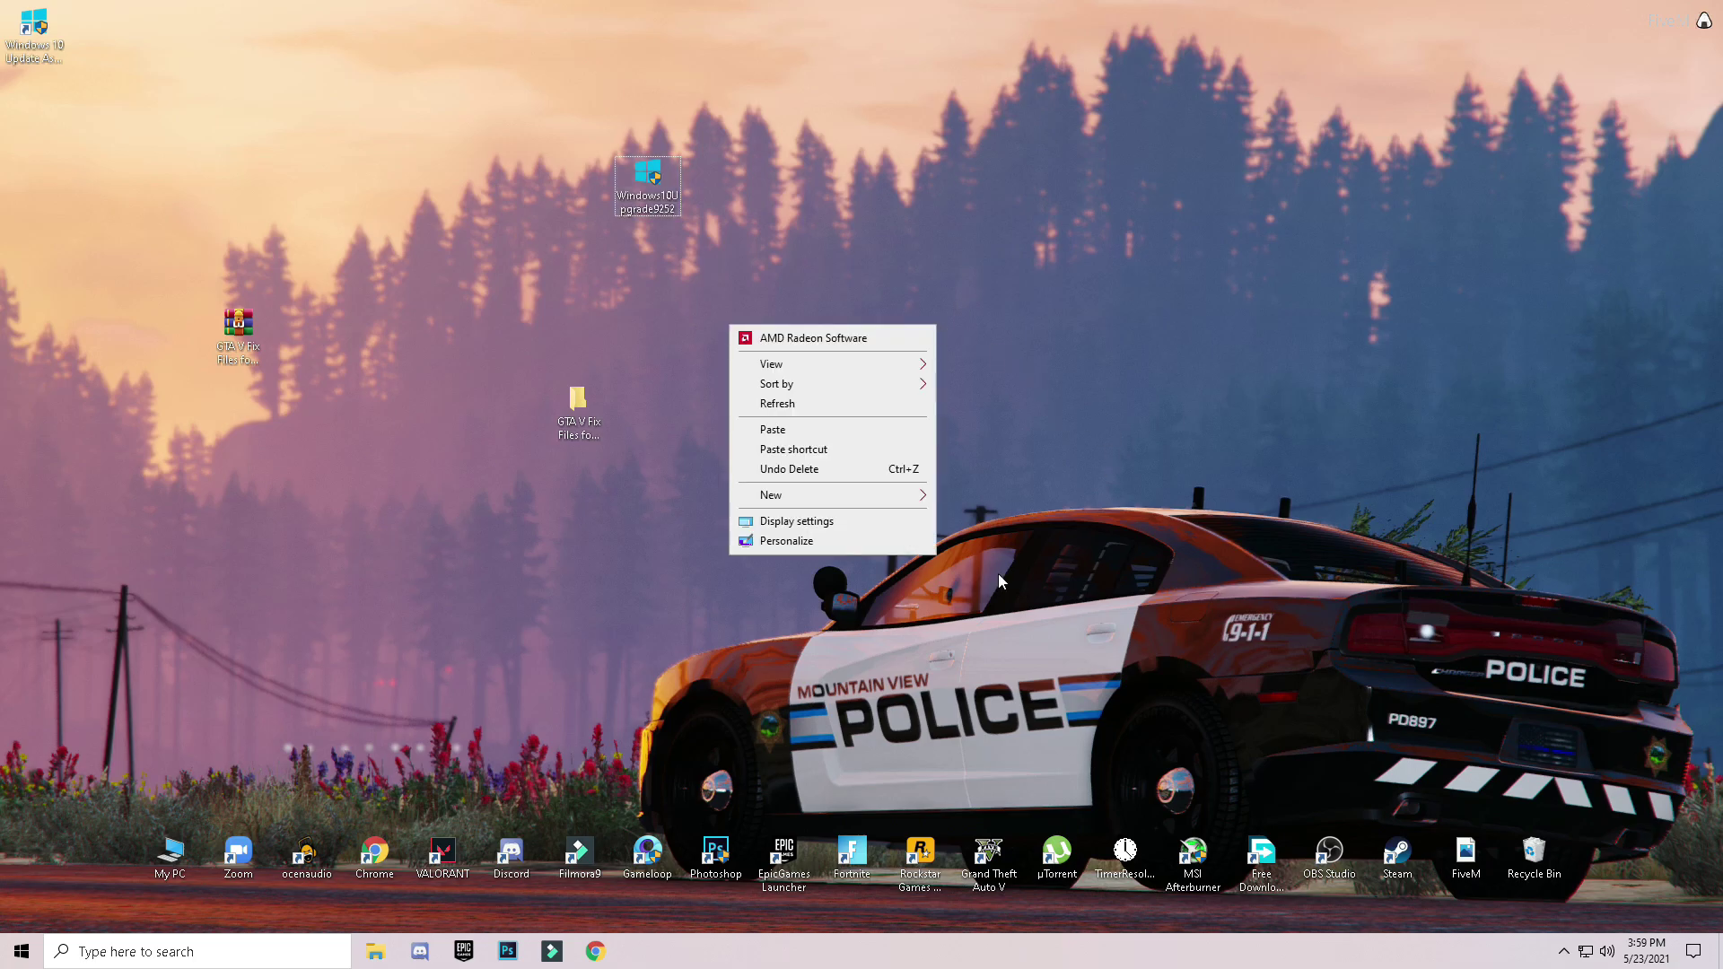
click(793, 524)
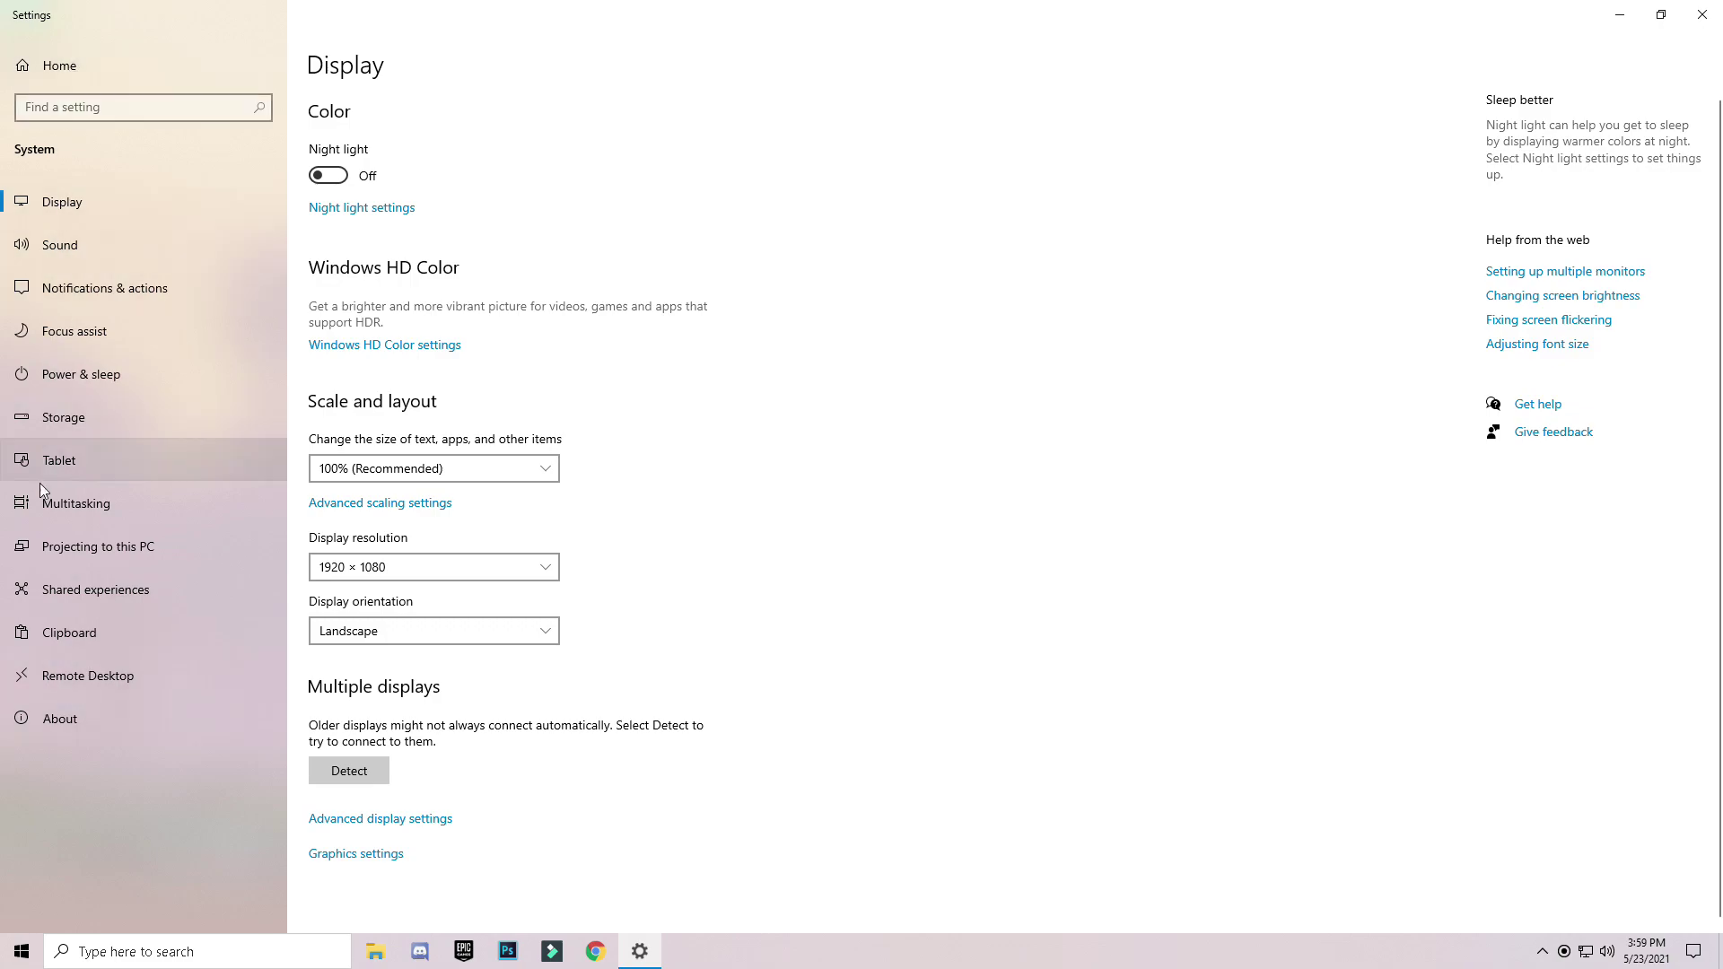
click(52, 725)
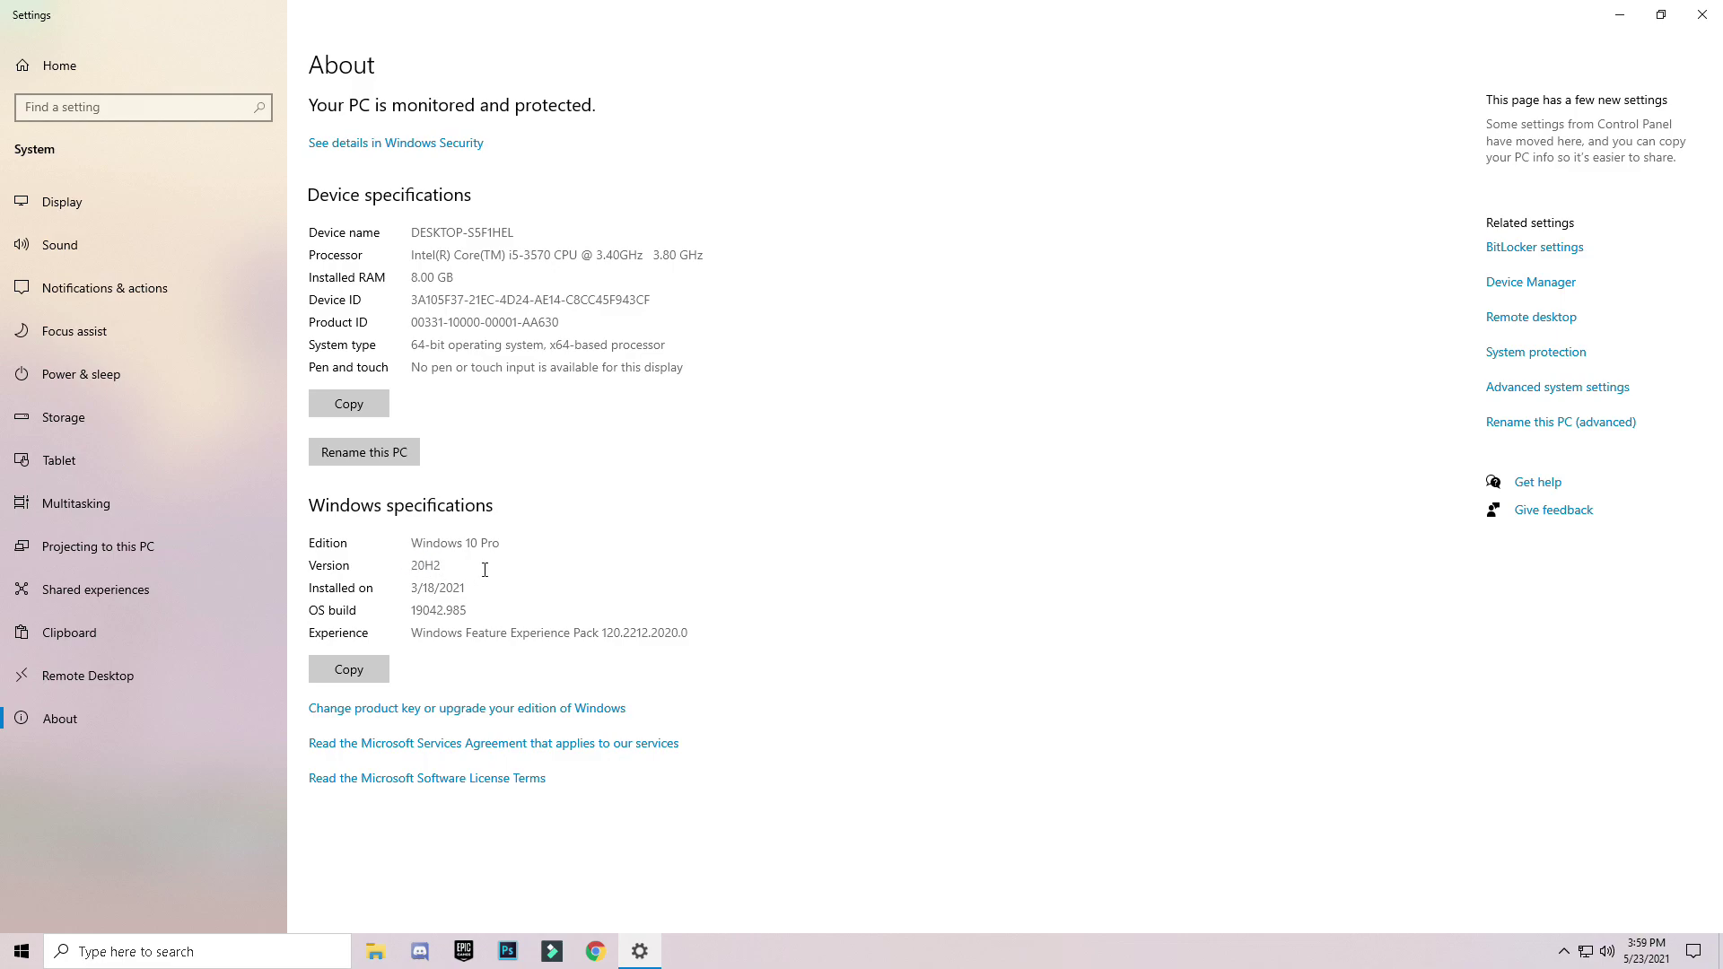
click(1703, 15)
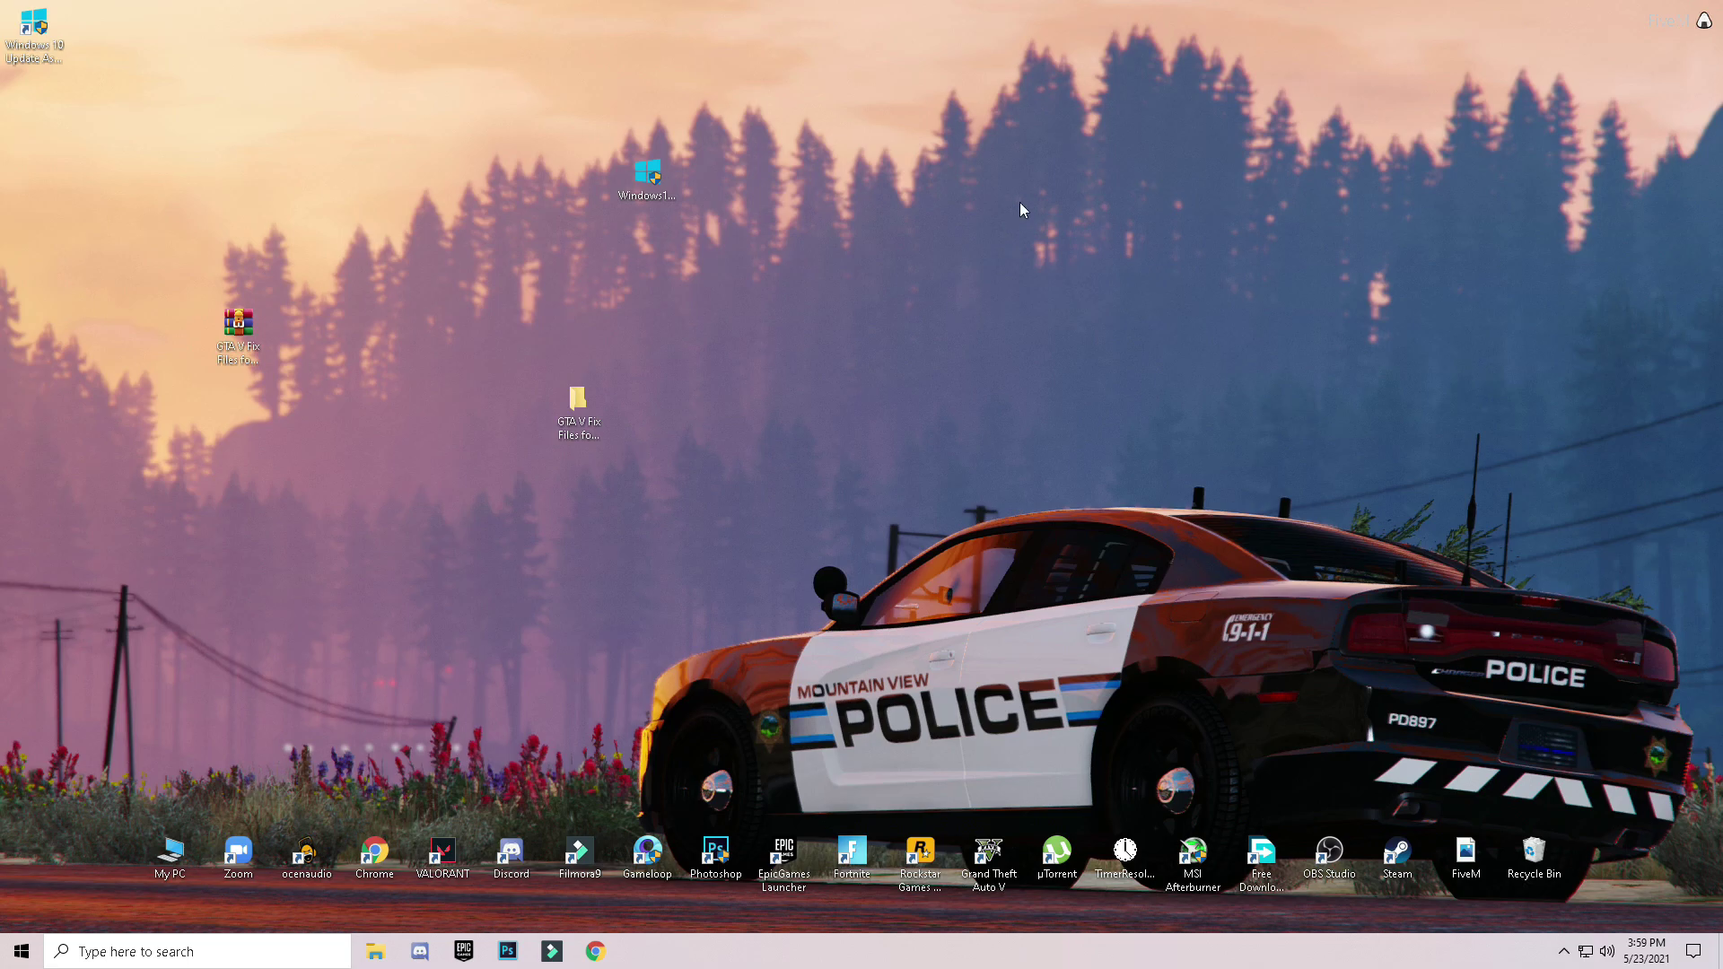
Open the computer's power options to restart Windows
click(21, 951)
click(22, 912)
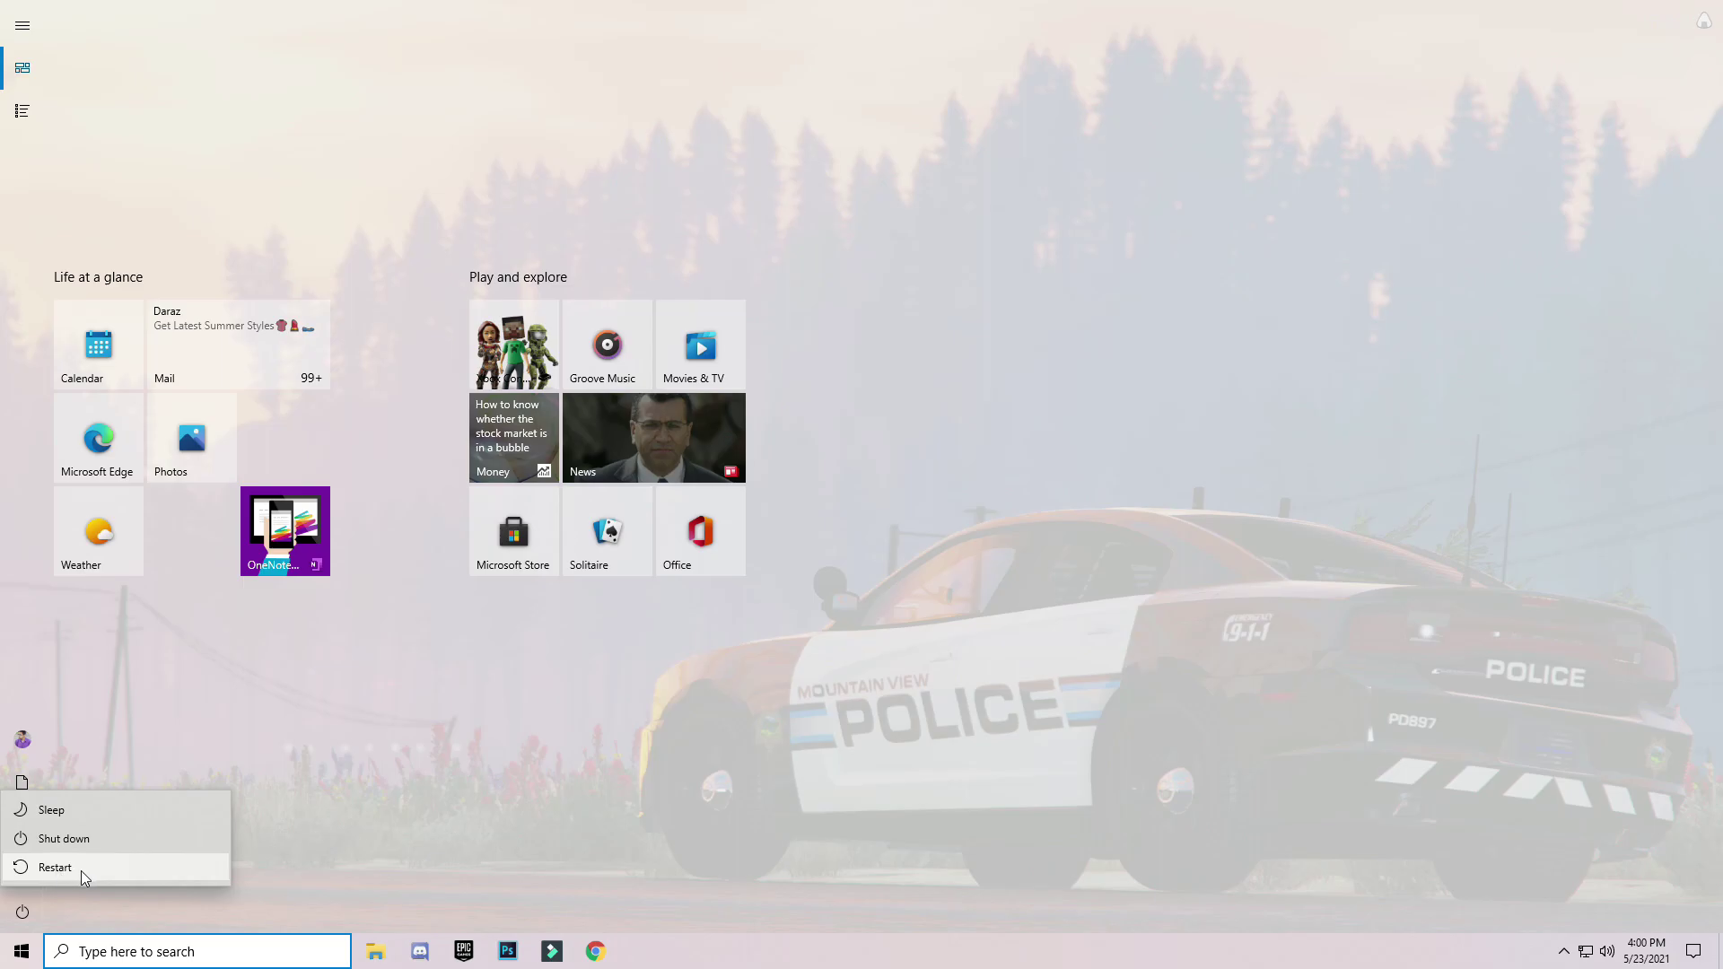
click(736, 305)
click(736, 305)
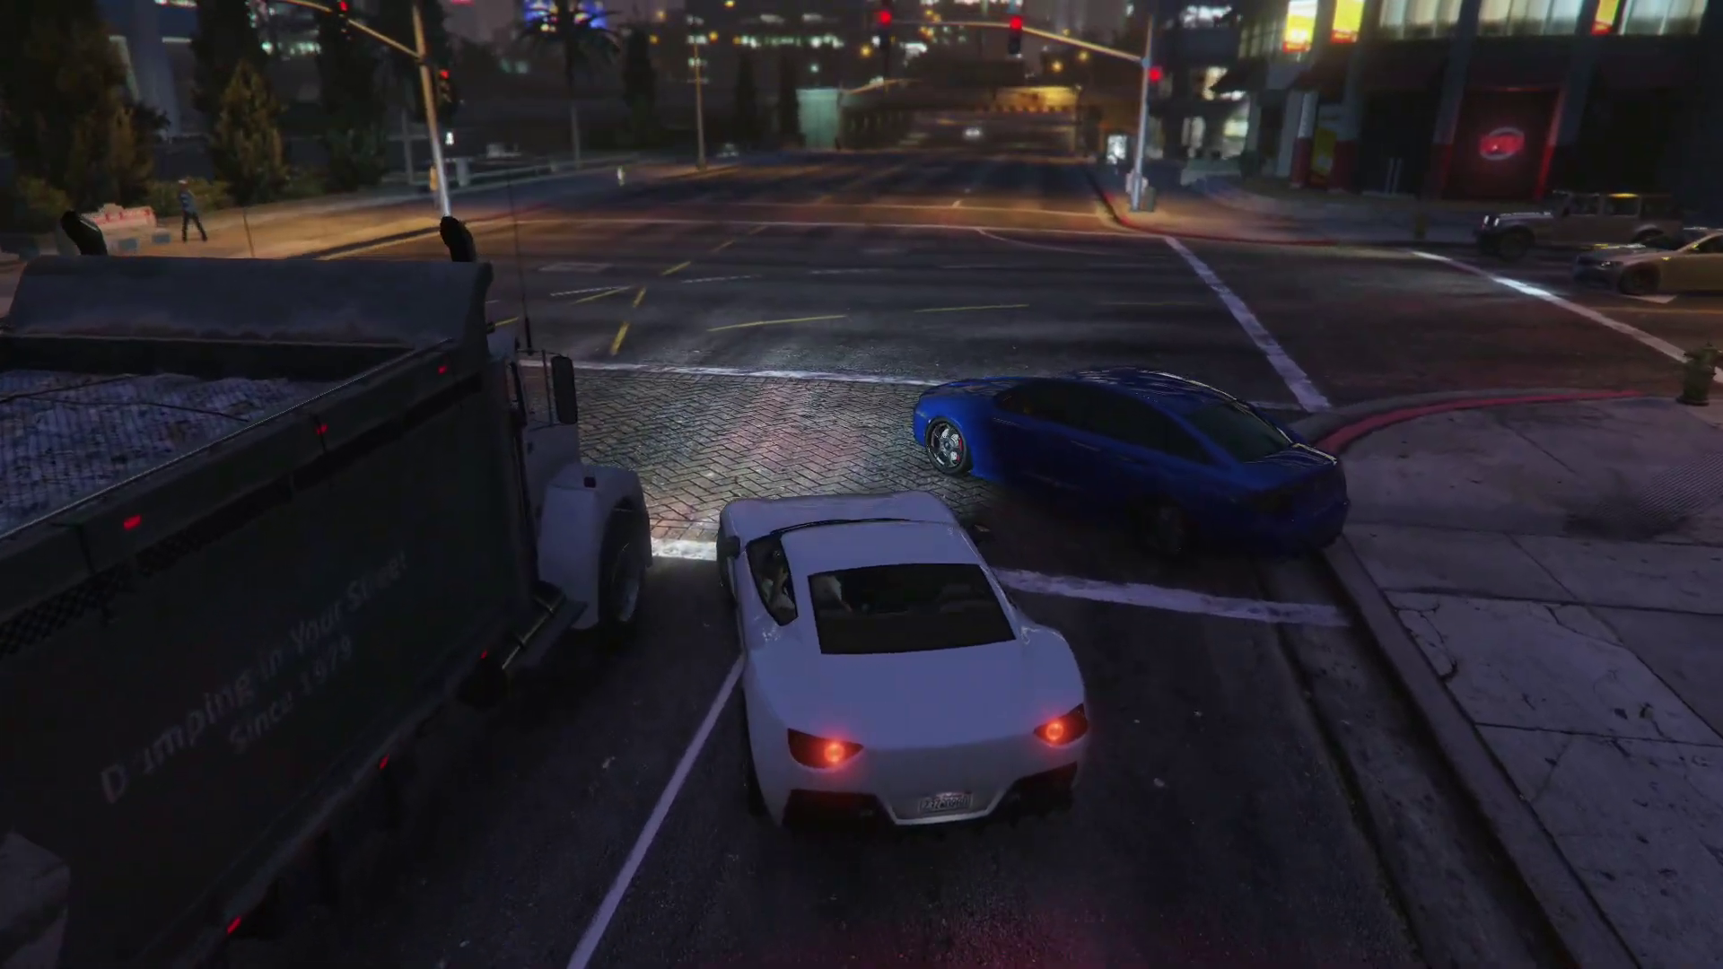
key(q)
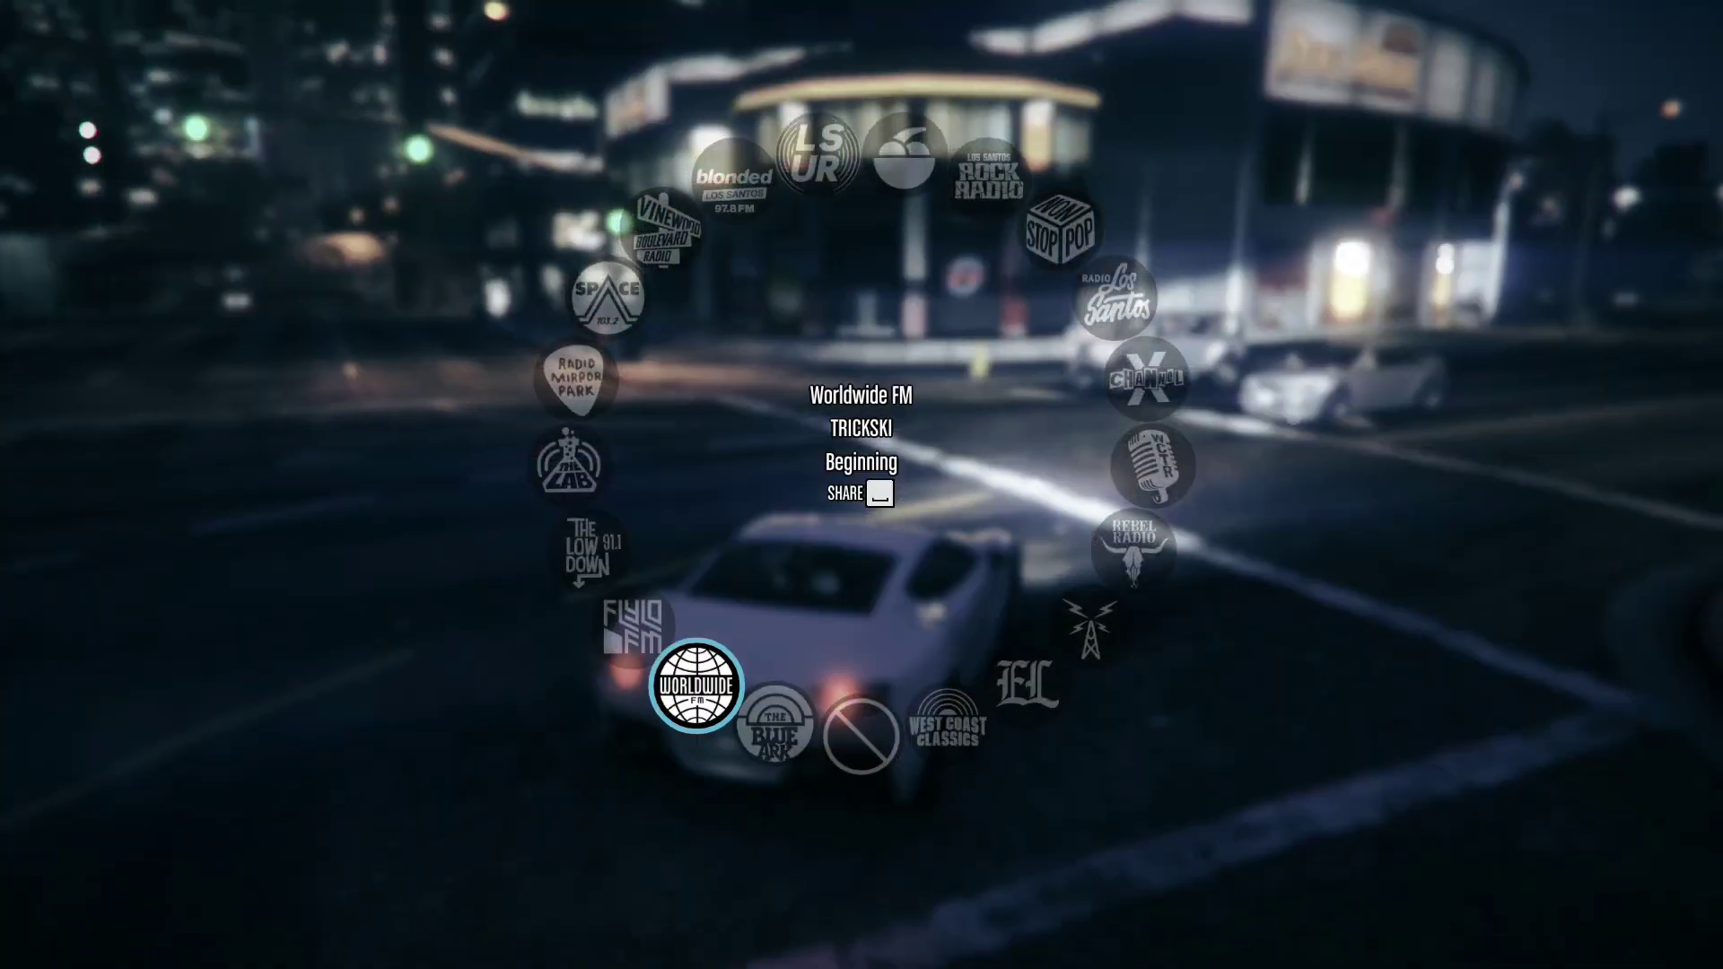